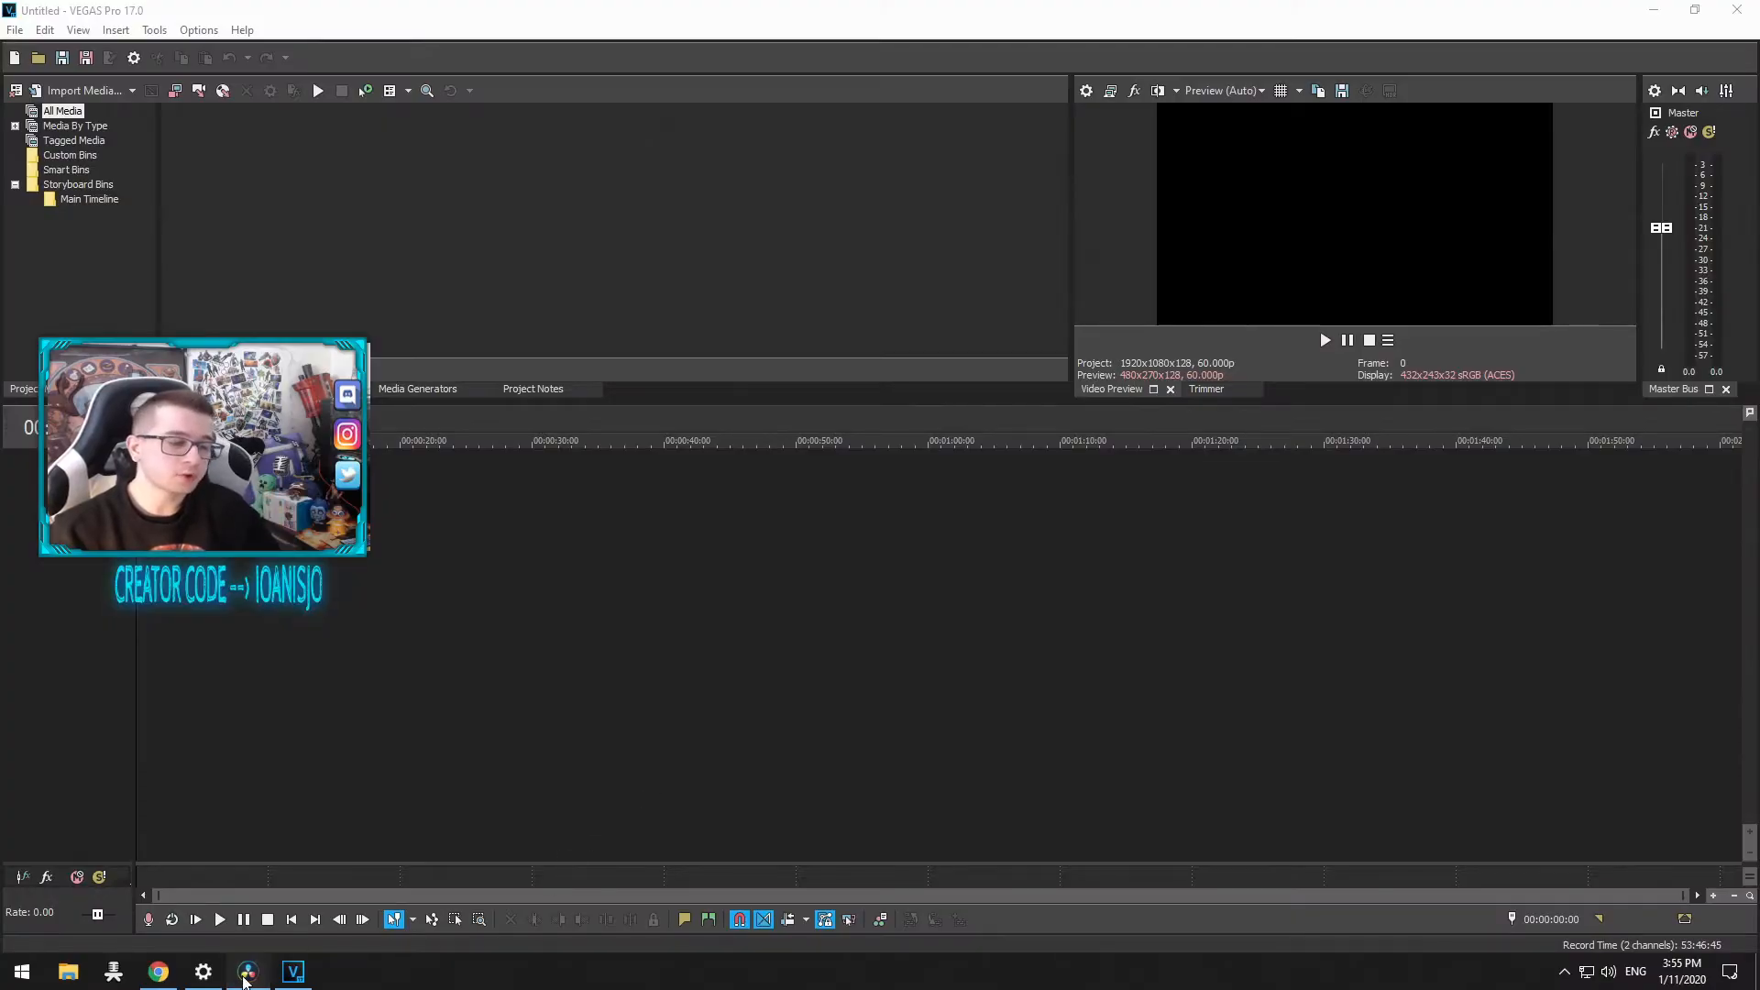
# Step: Import the MVI_0243.MP4 video into the project and place it on the timeline
pyautogui.click(248, 972)
pyautogui.click(305, 977)
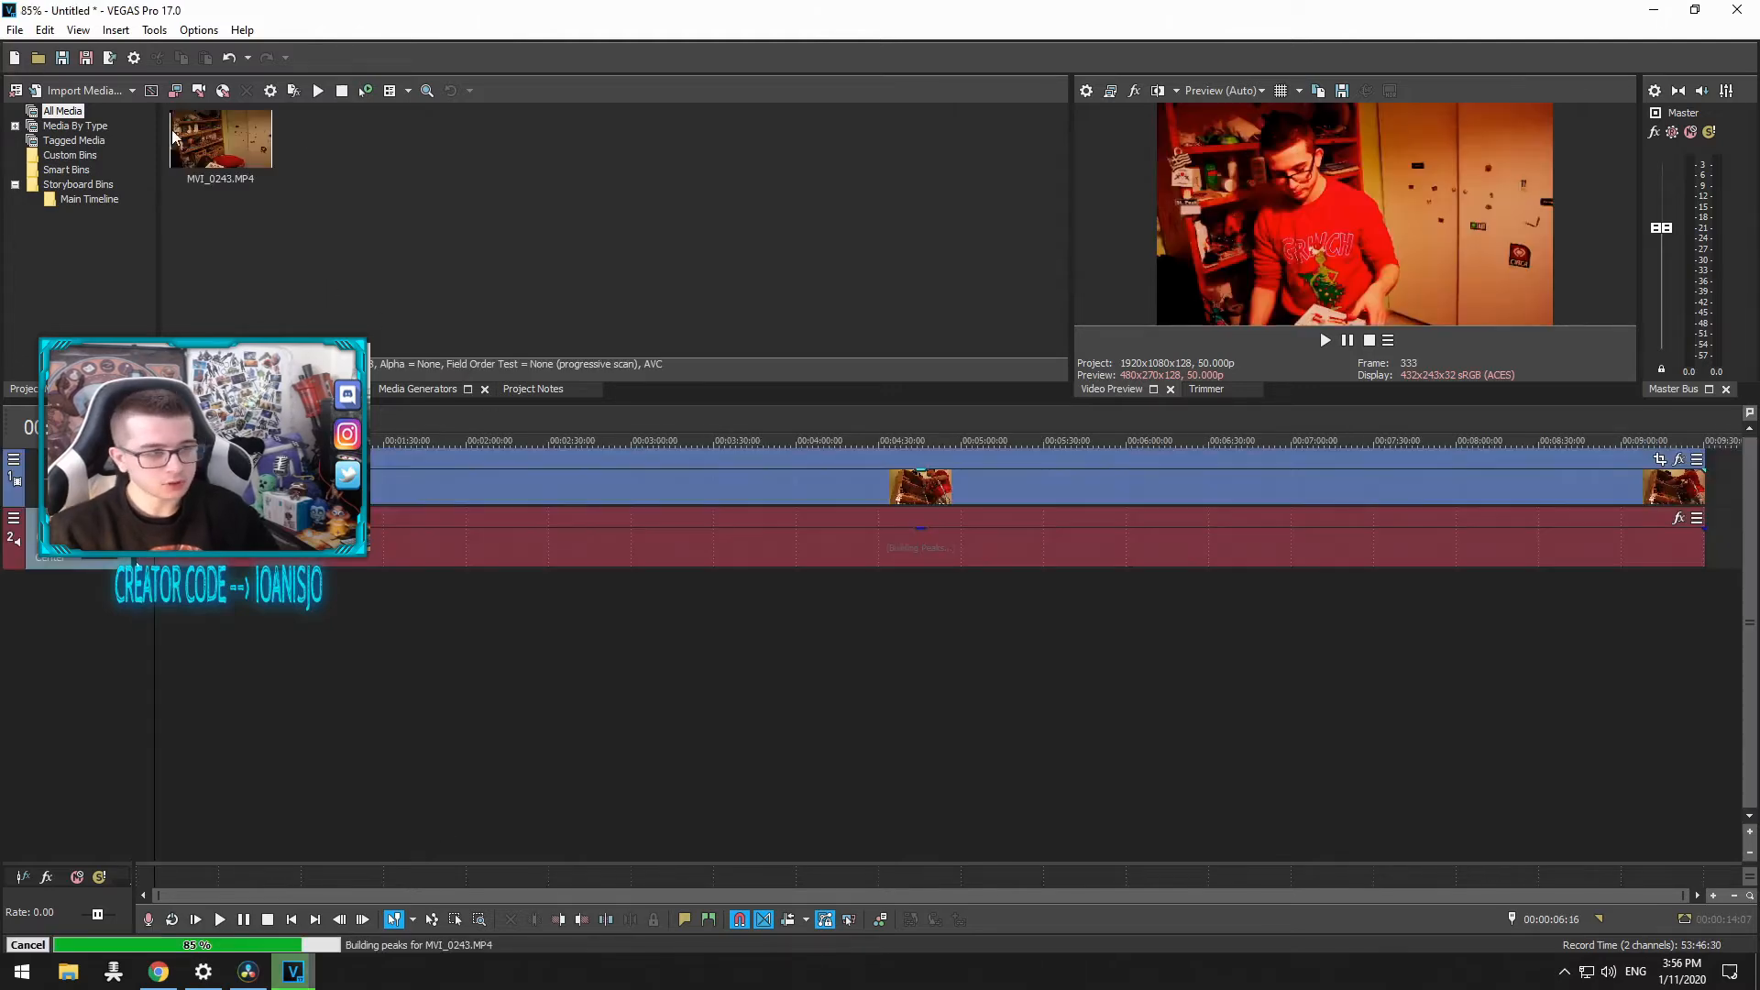
pyautogui.moveTo(450, 188); pyautogui.dragTo(157, 13)
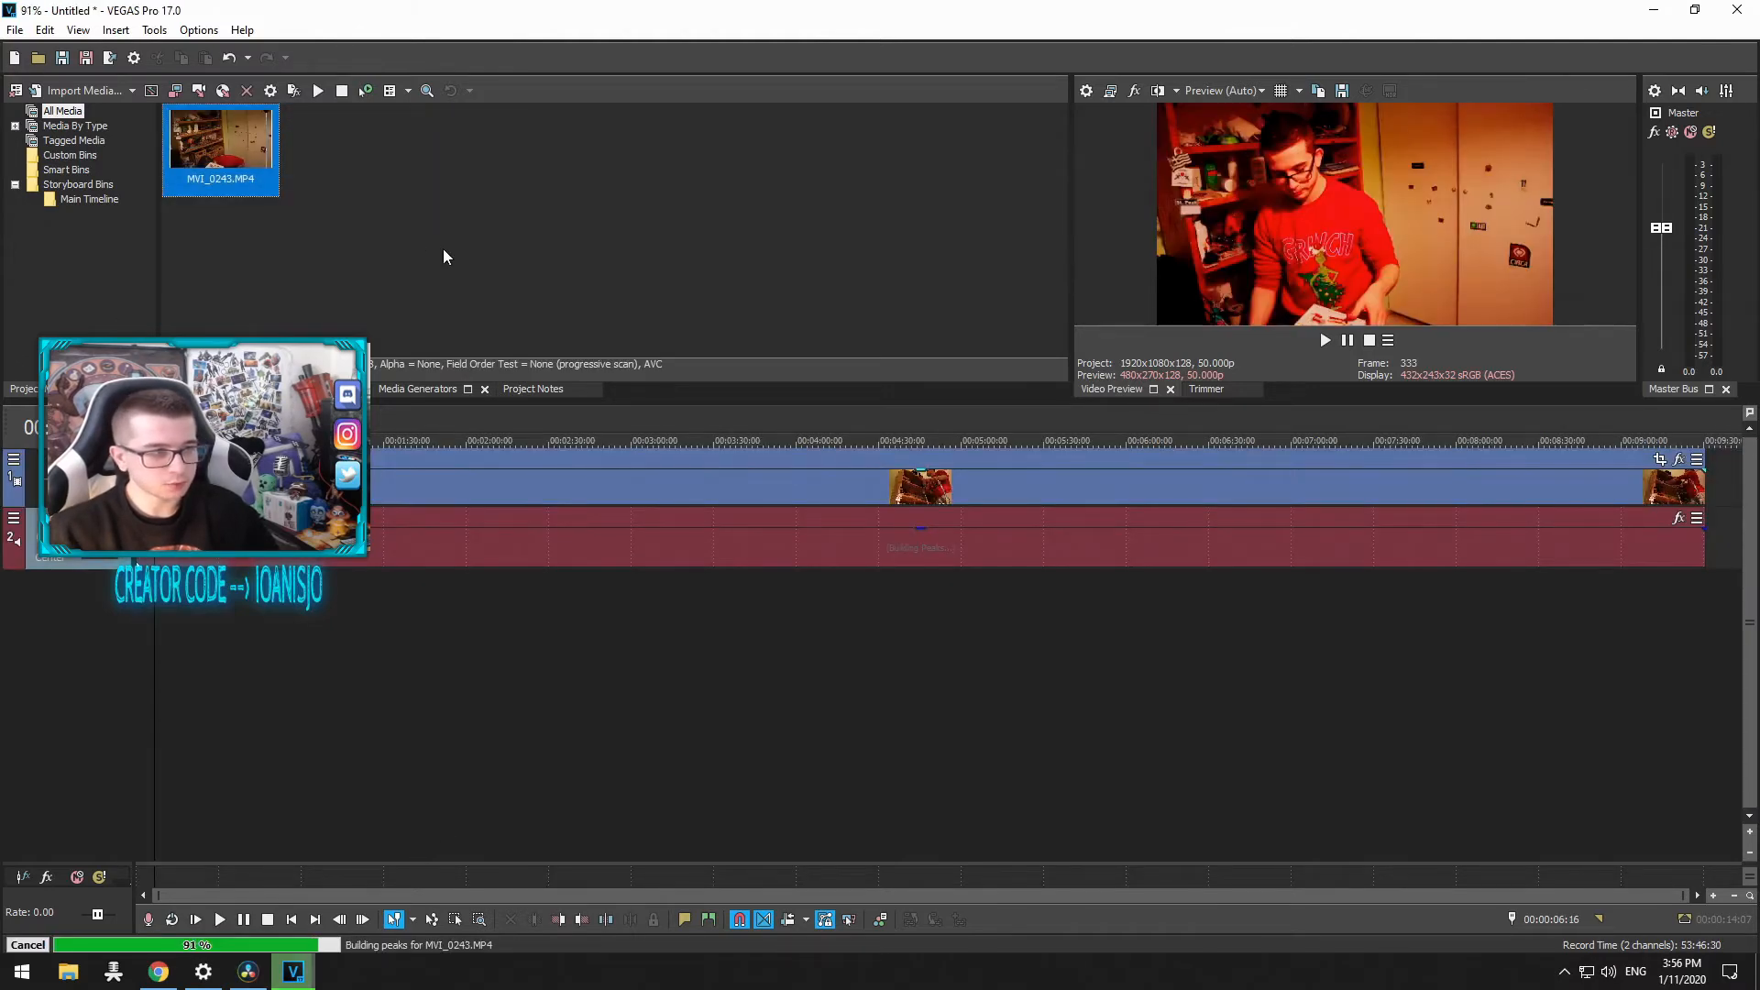
pyautogui.click(431, 225)
pyautogui.click(249, 158)
pyautogui.click(427, 225)
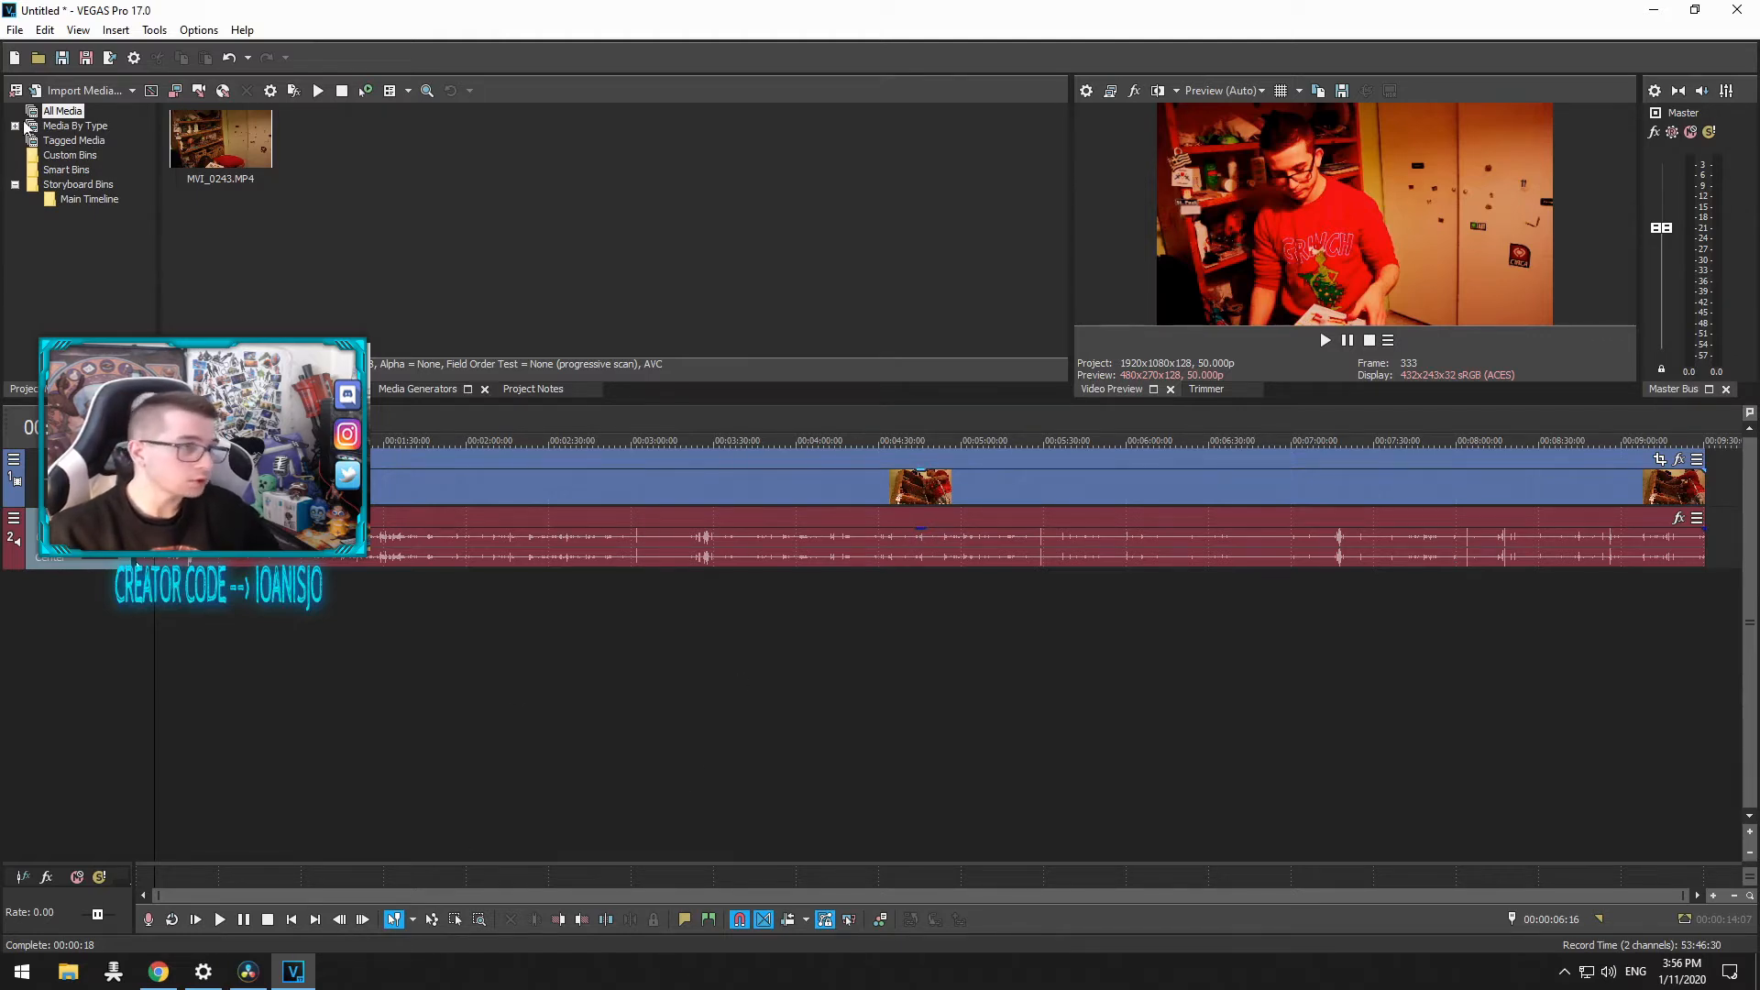
pyautogui.click(389, 486)
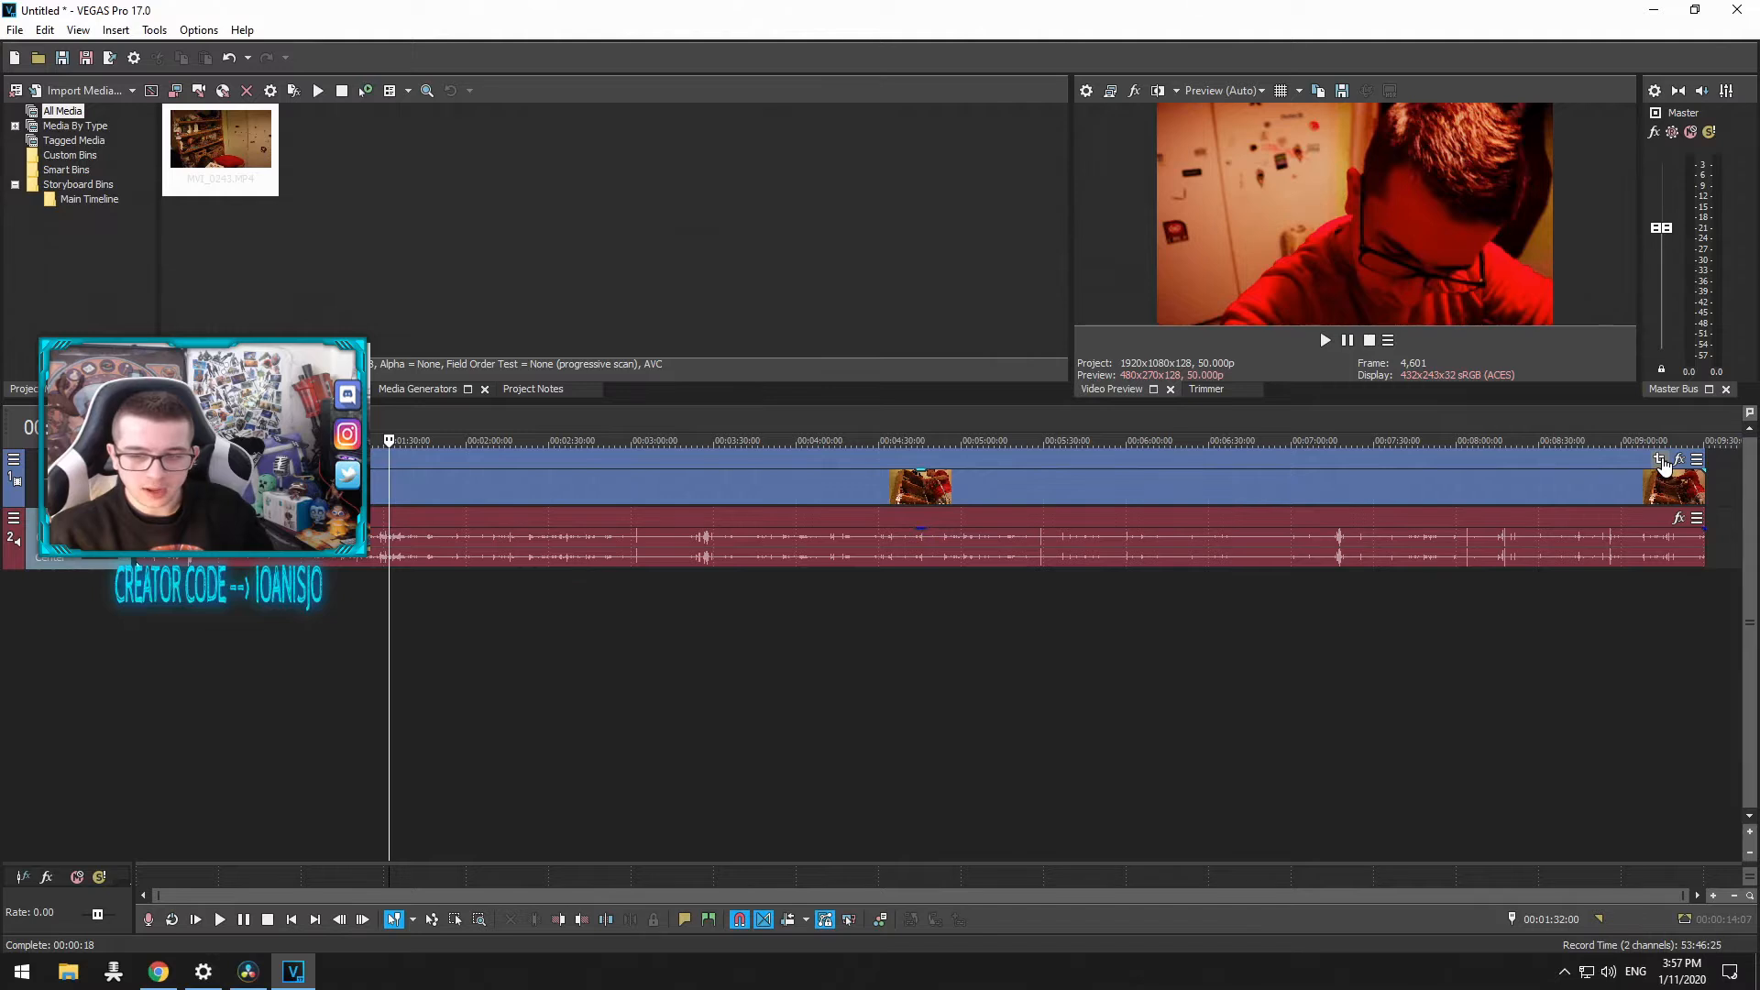
# Step: Open the clip's Pan/Crop window and inspect its framing before closing it
pyautogui.click(1659, 461)
pyautogui.scroll(-2, 703, 572)
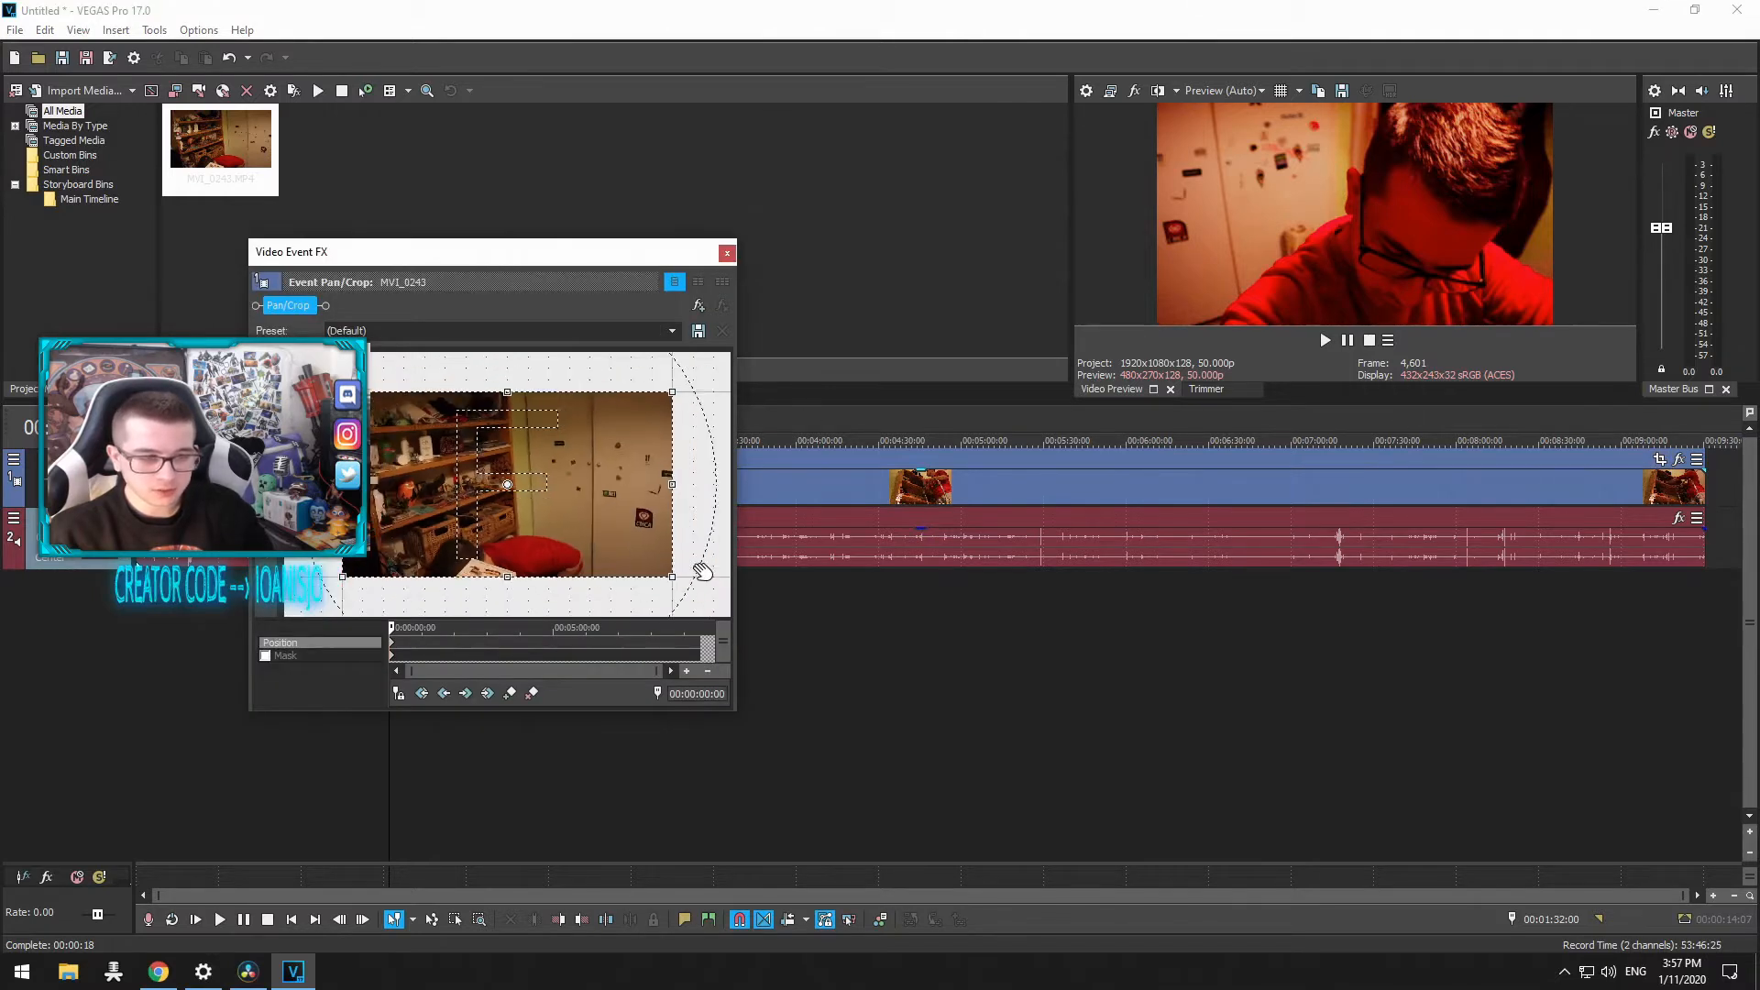
pyautogui.moveTo(623, 548)
pyautogui.mouseDown()
pyautogui.moveTo(687, 589)
pyautogui.moveTo(541, 503)
pyautogui.moveTo(624, 550)
pyautogui.mouseUp()
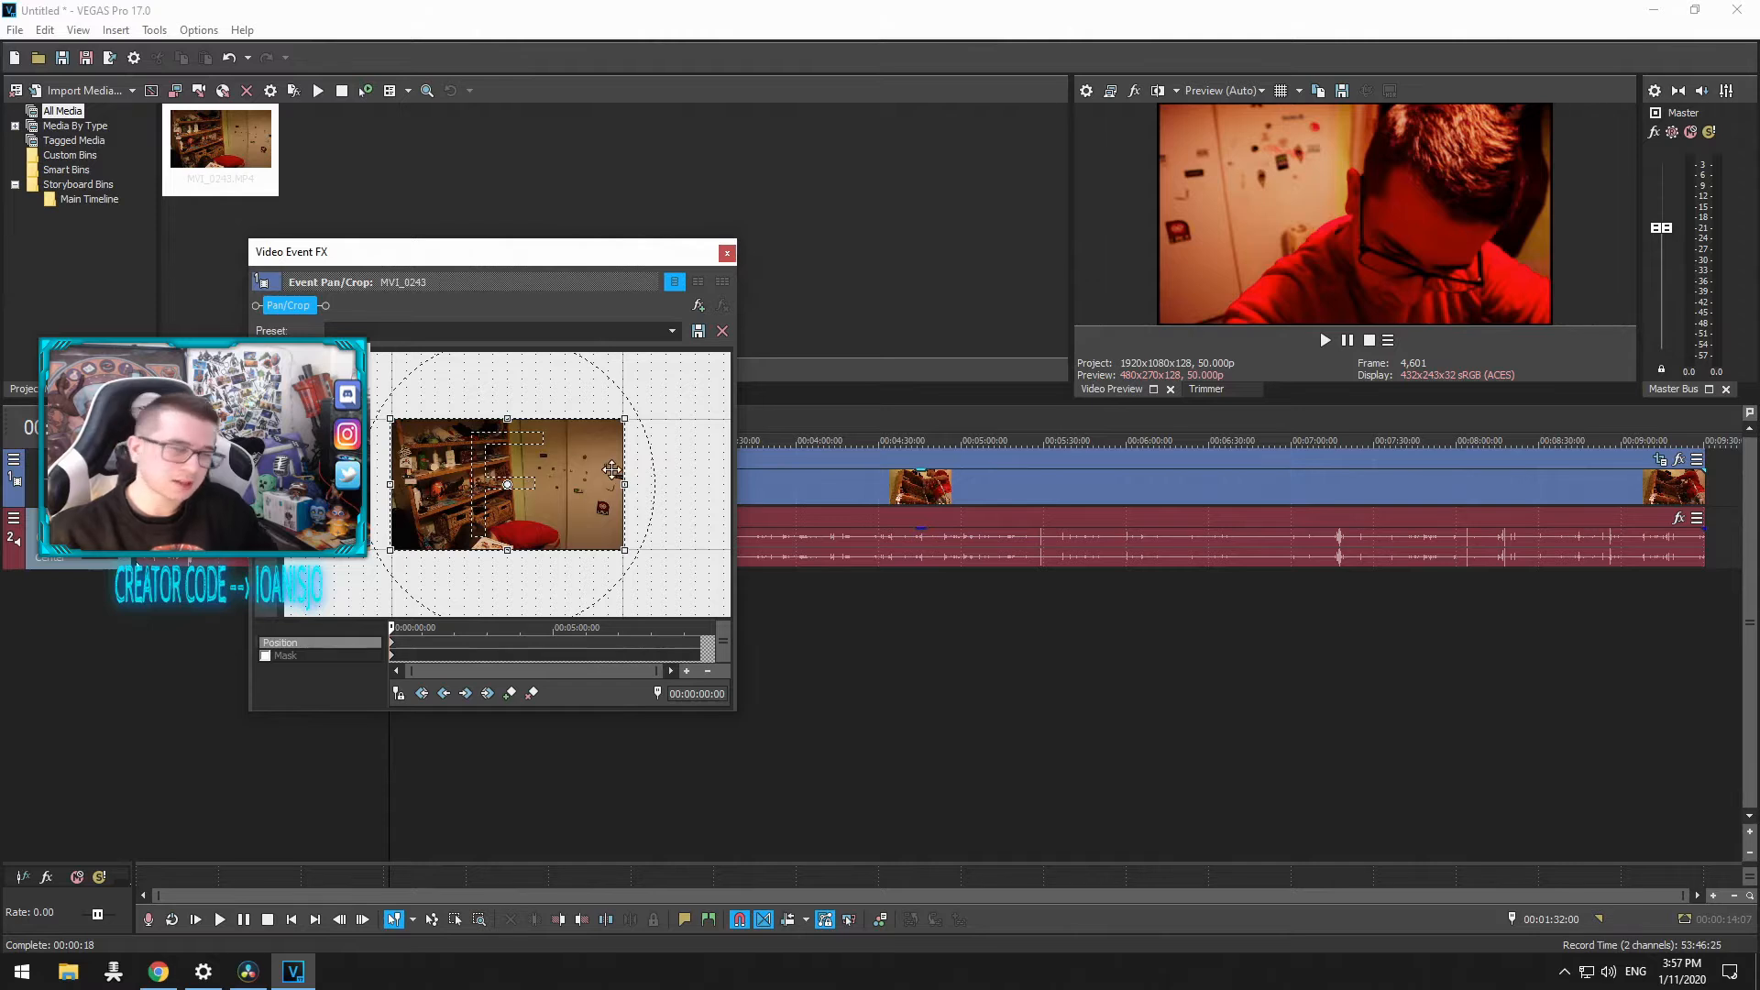
pyautogui.moveTo(626, 481); pyautogui.dragTo(623, 480)
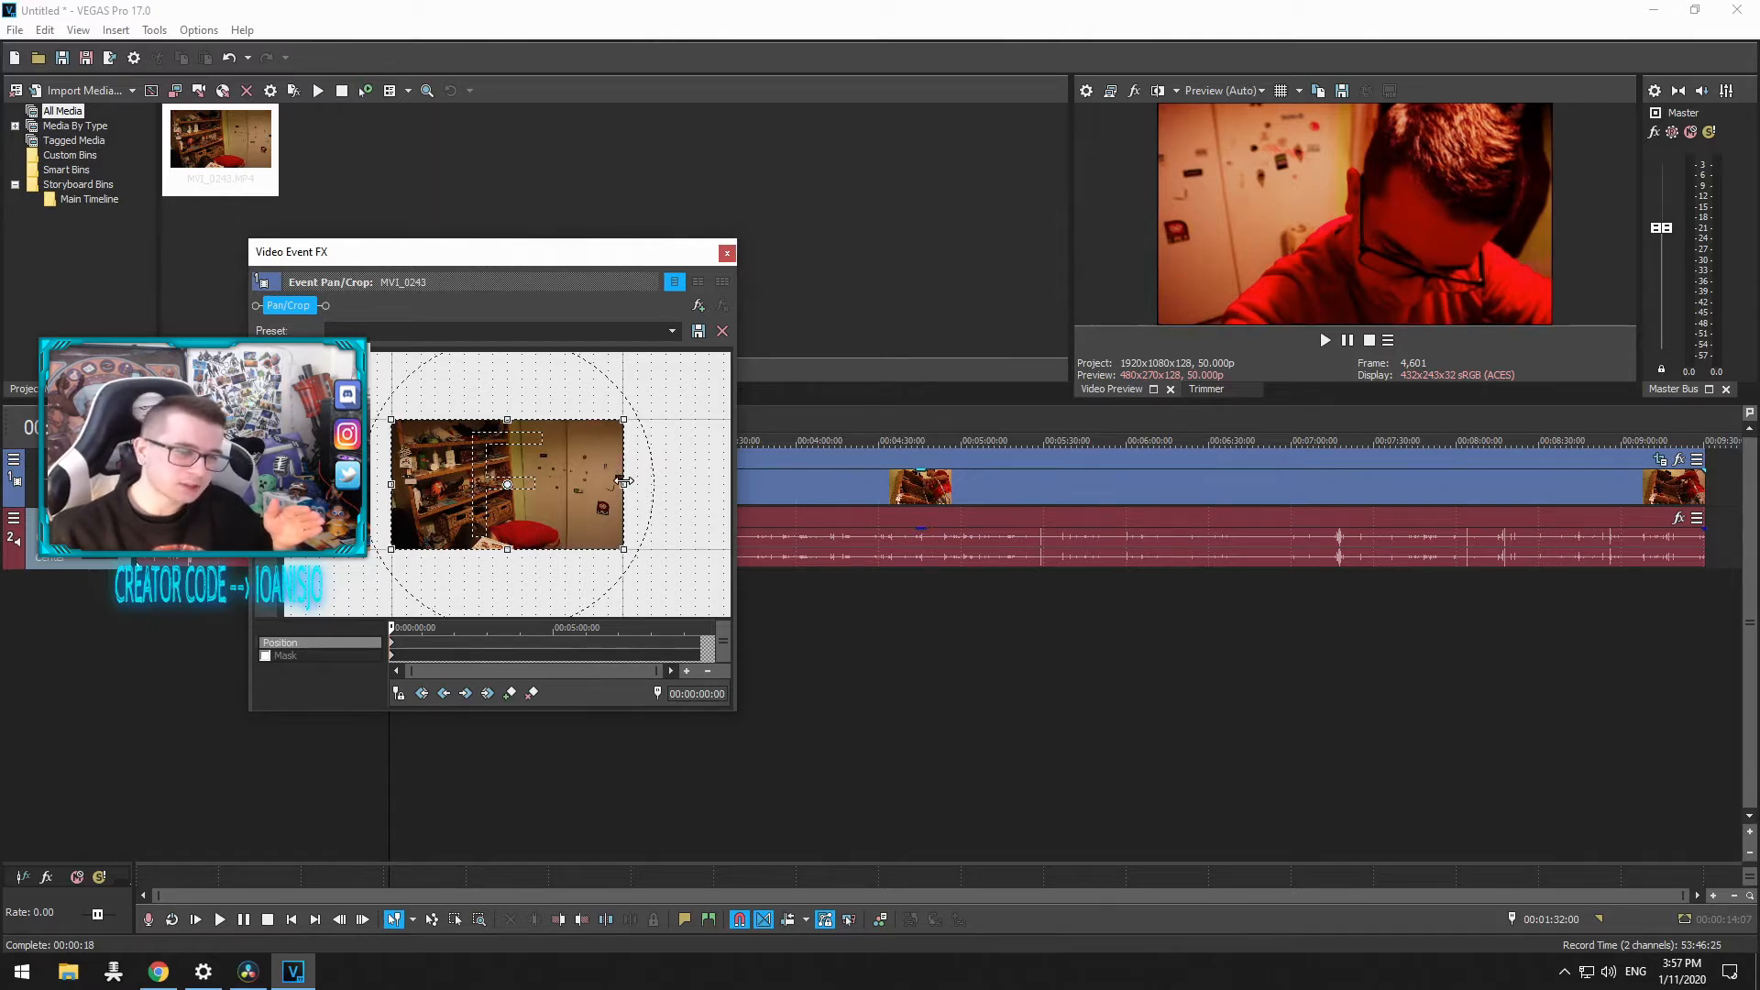
pyautogui.click(727, 253)
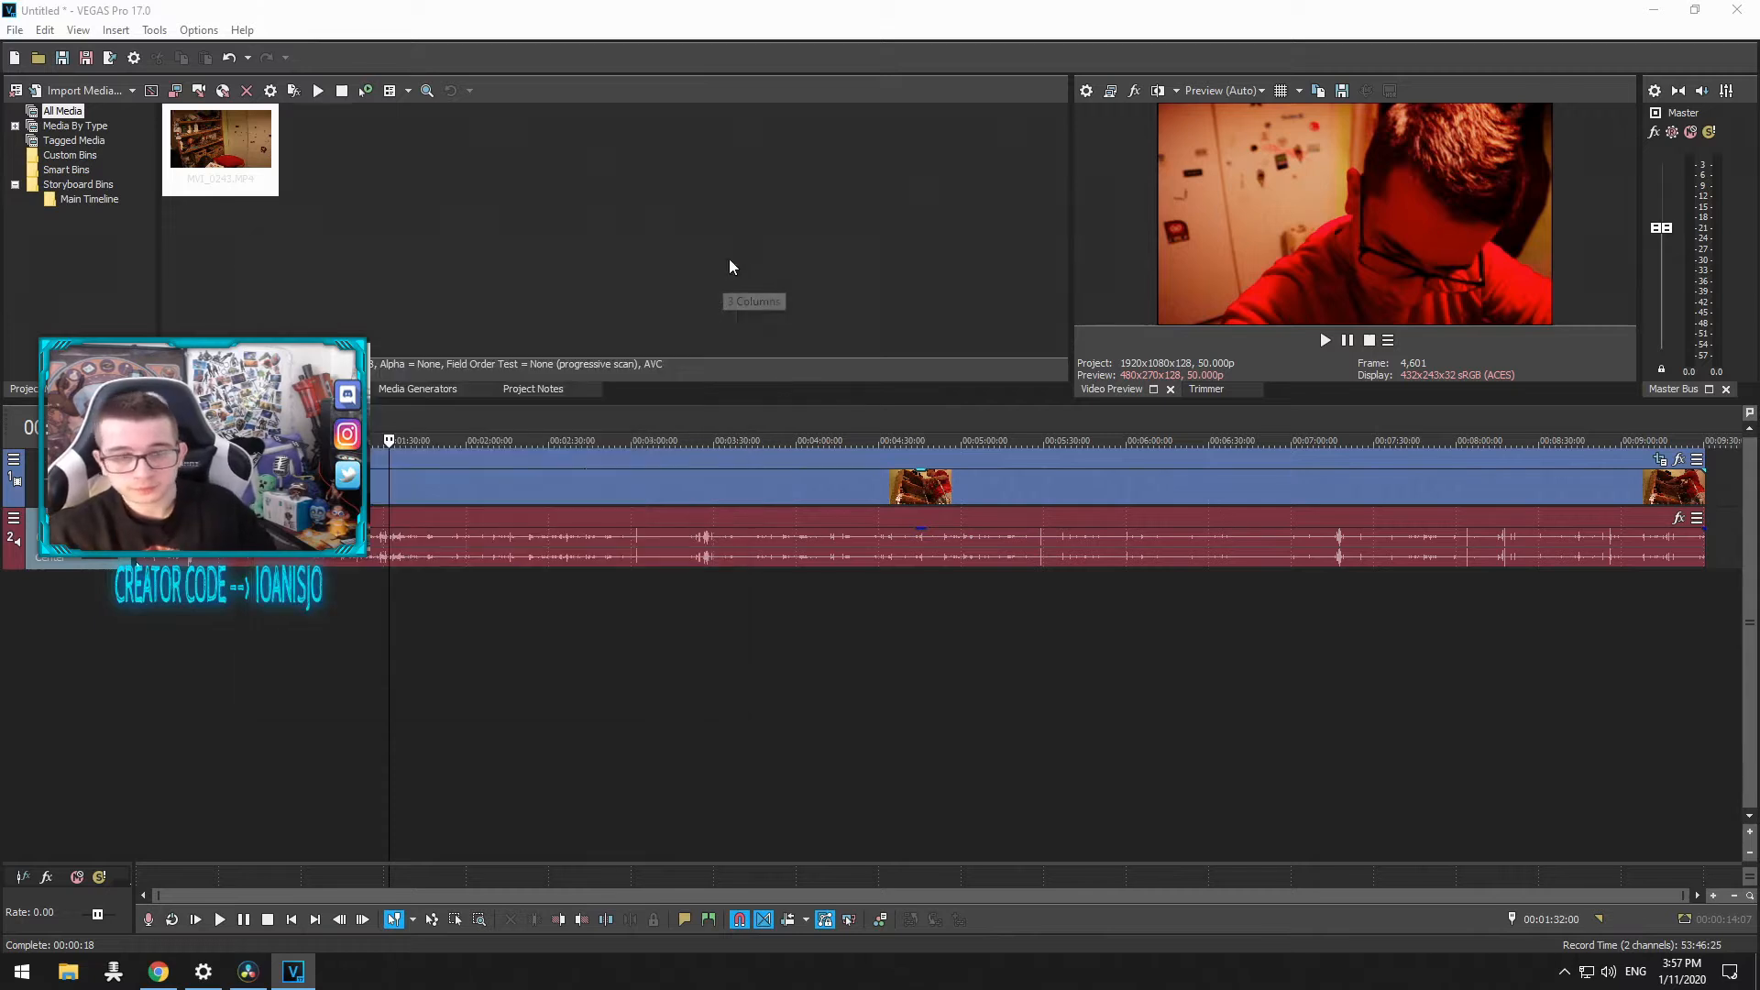
pyautogui.click(1676, 461)
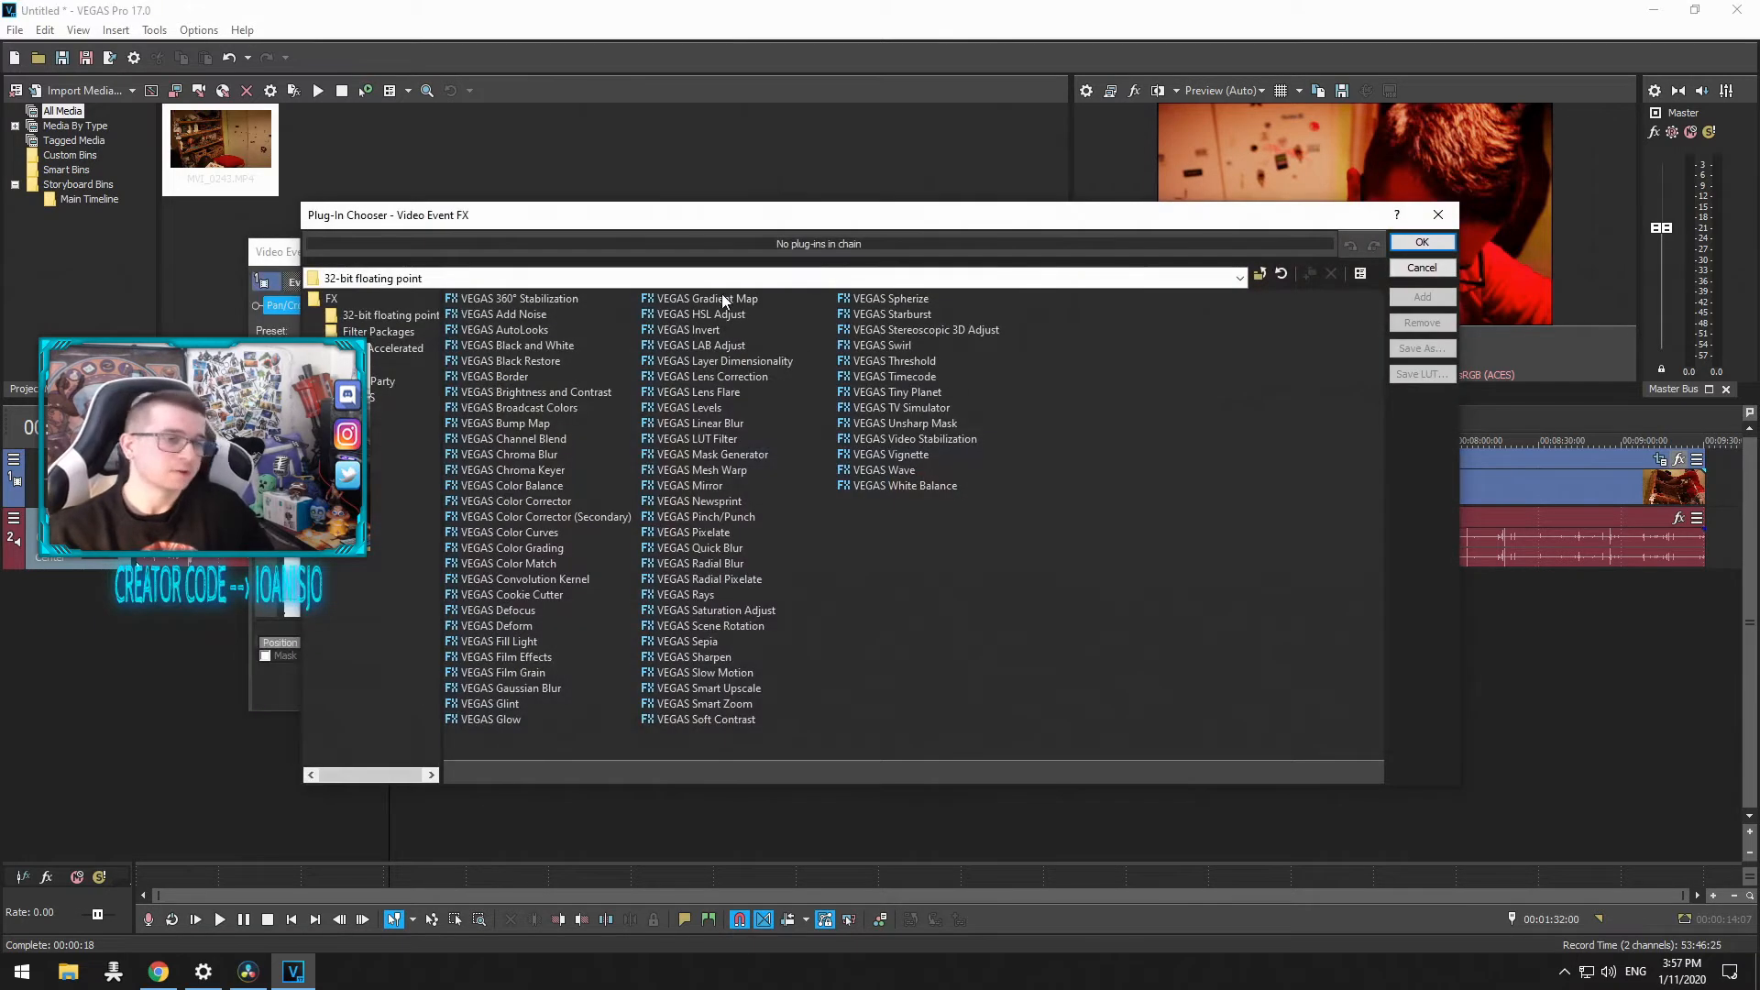
pyautogui.moveTo(1023, 746); pyautogui.dragTo(1183, 733)
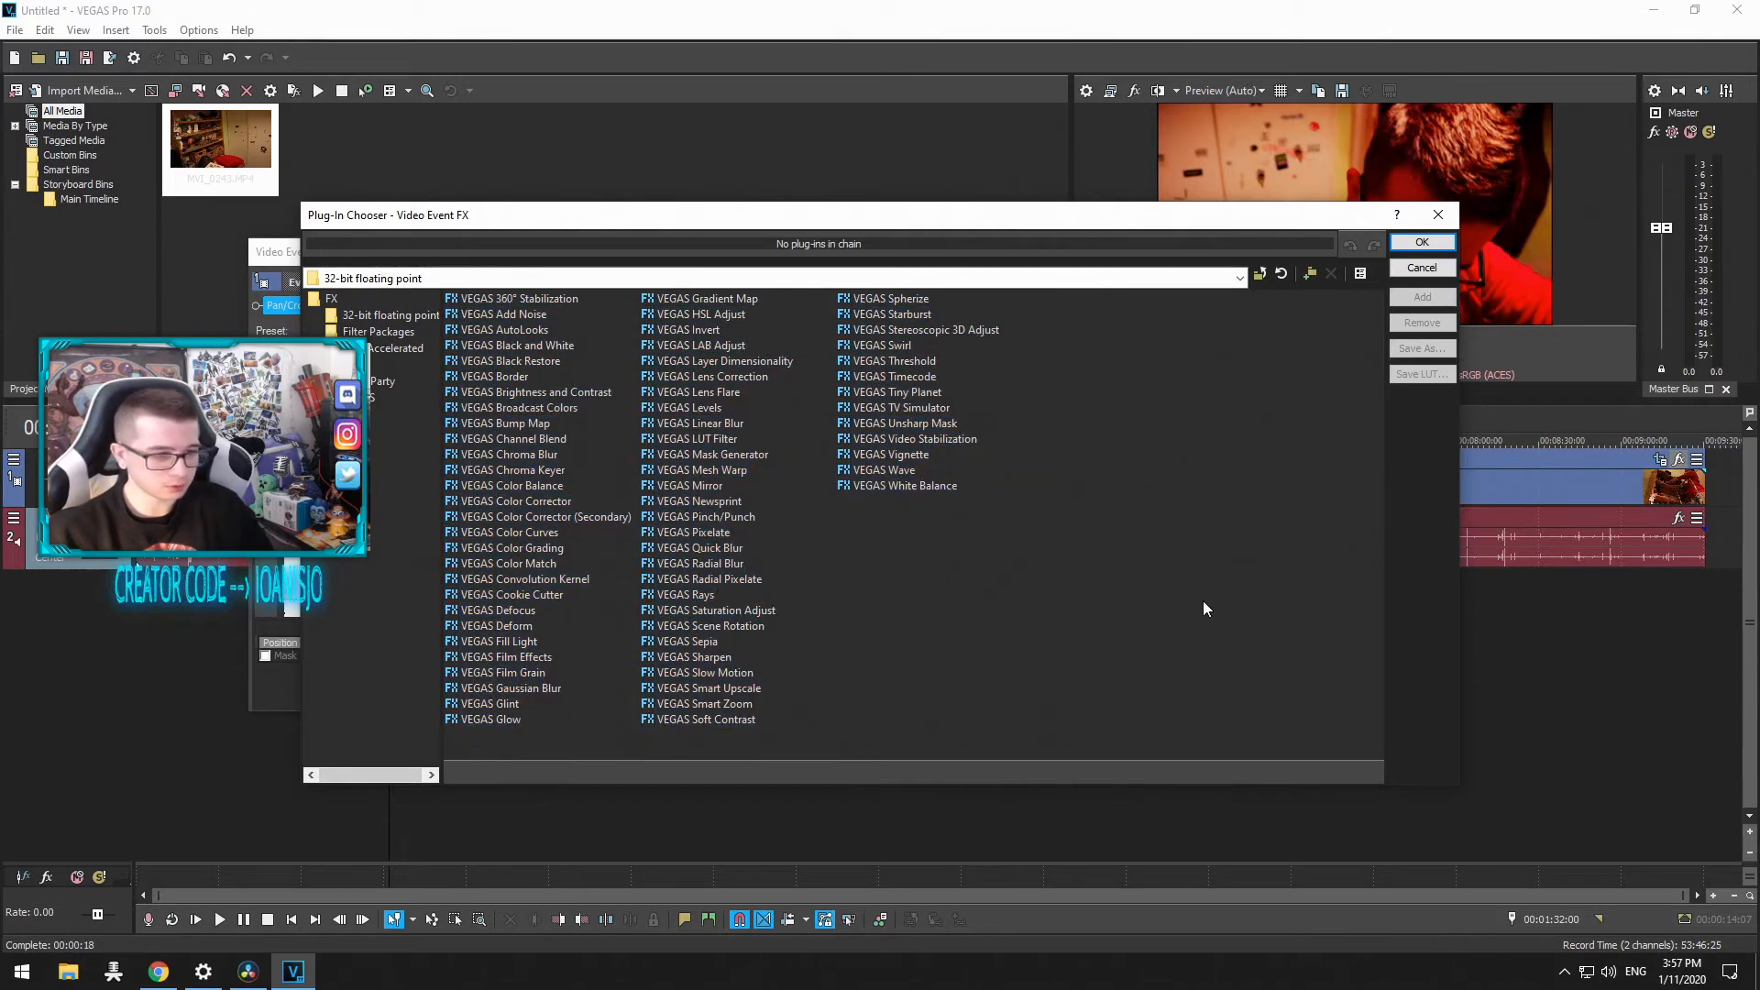
pyautogui.click(1422, 268)
pyautogui.click(727, 252)
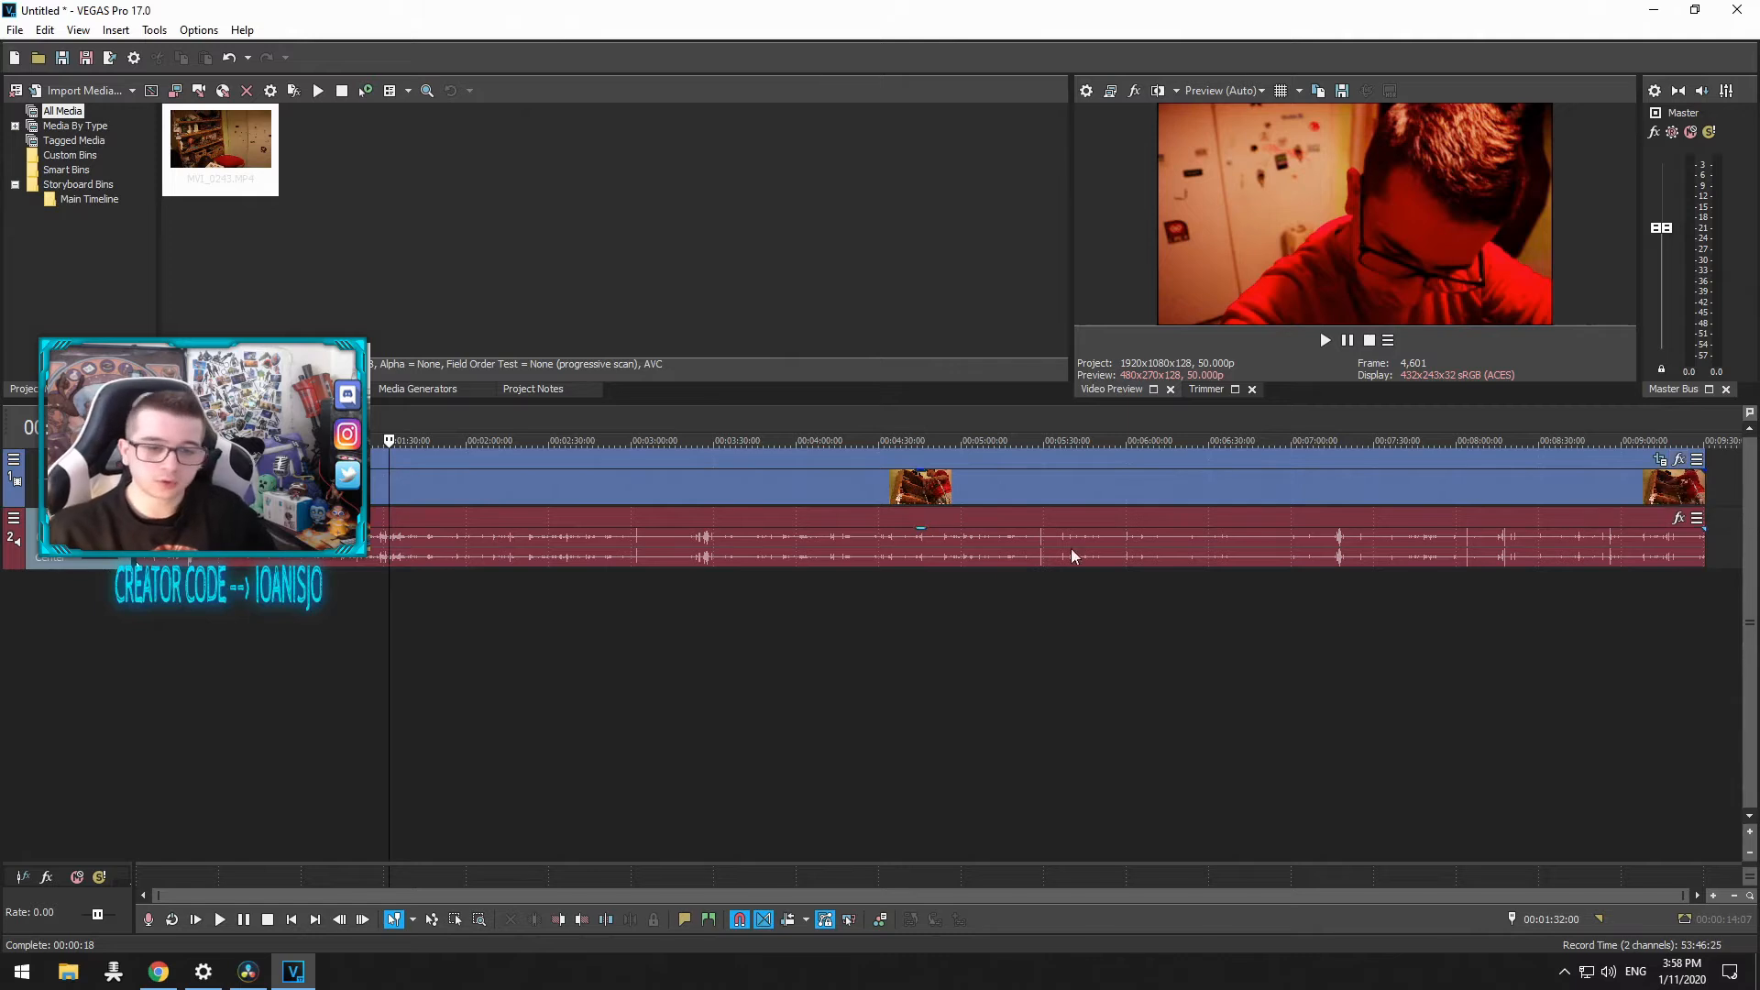
# Step: Split the clip at several points along the timeline, near 1:32, 3:13 and 6:19
pyautogui.press('s')
pyautogui.click(668, 591)
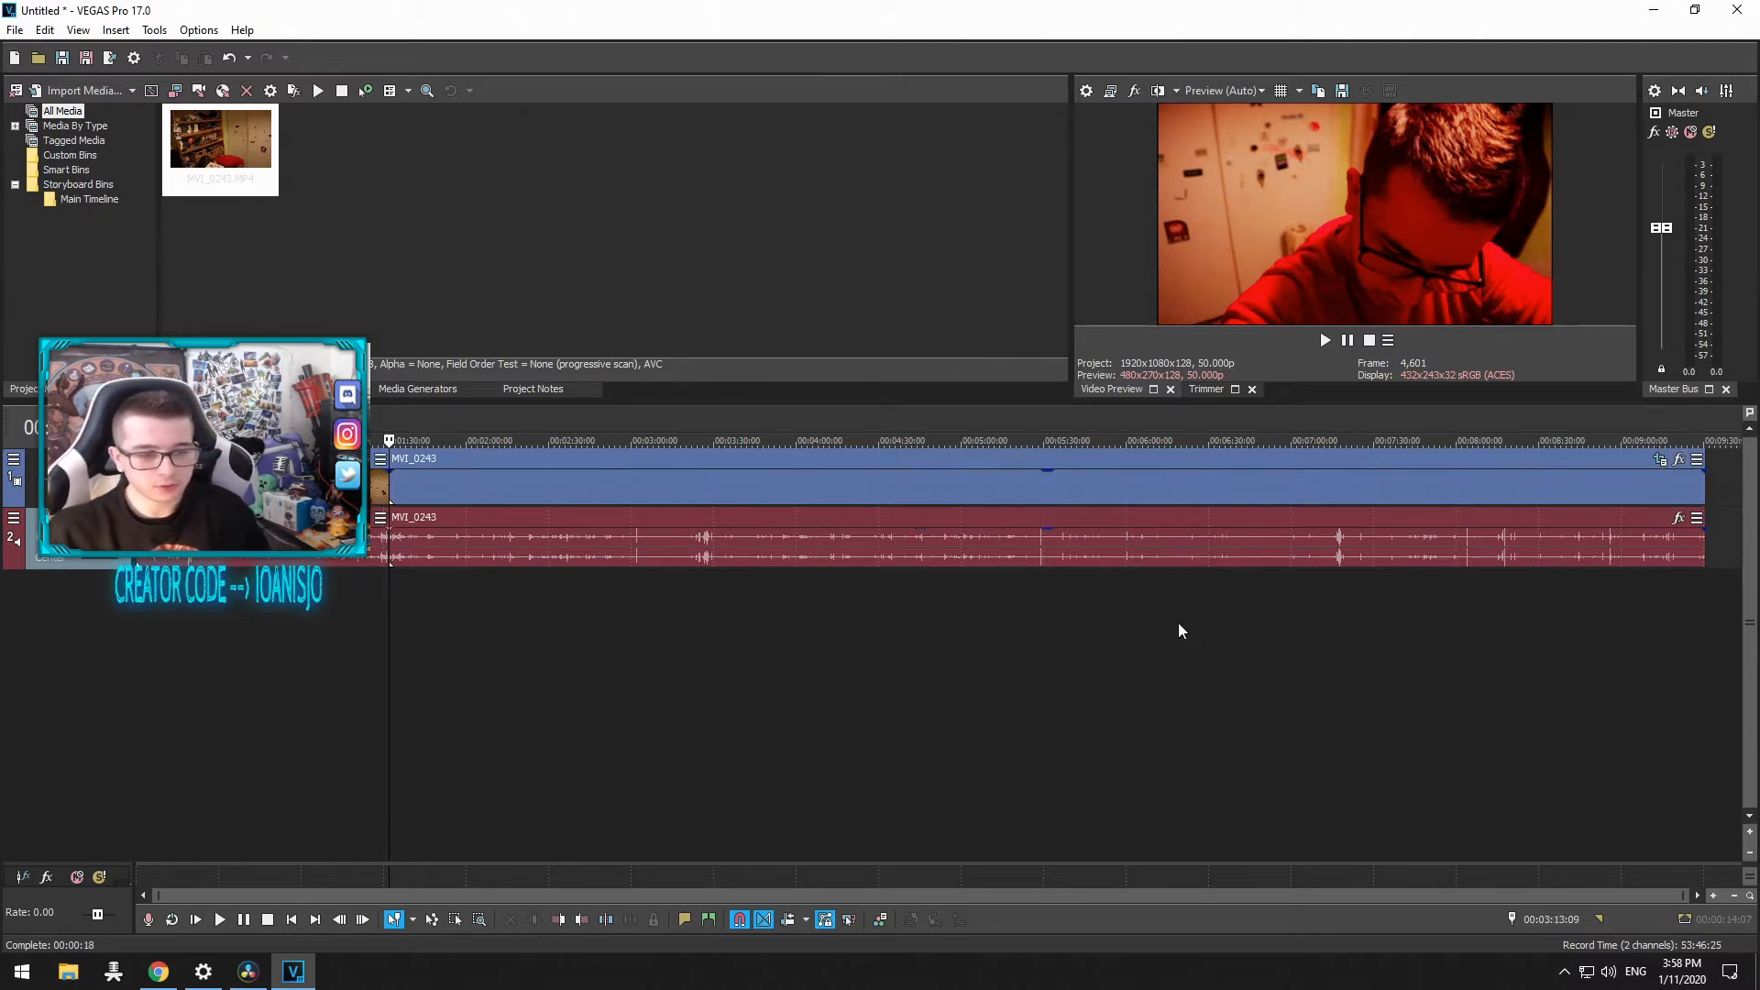
pyautogui.press('s')
pyautogui.click(875, 610)
pyautogui.press('s')
pyautogui.click(1179, 623)
pyautogui.press('s')
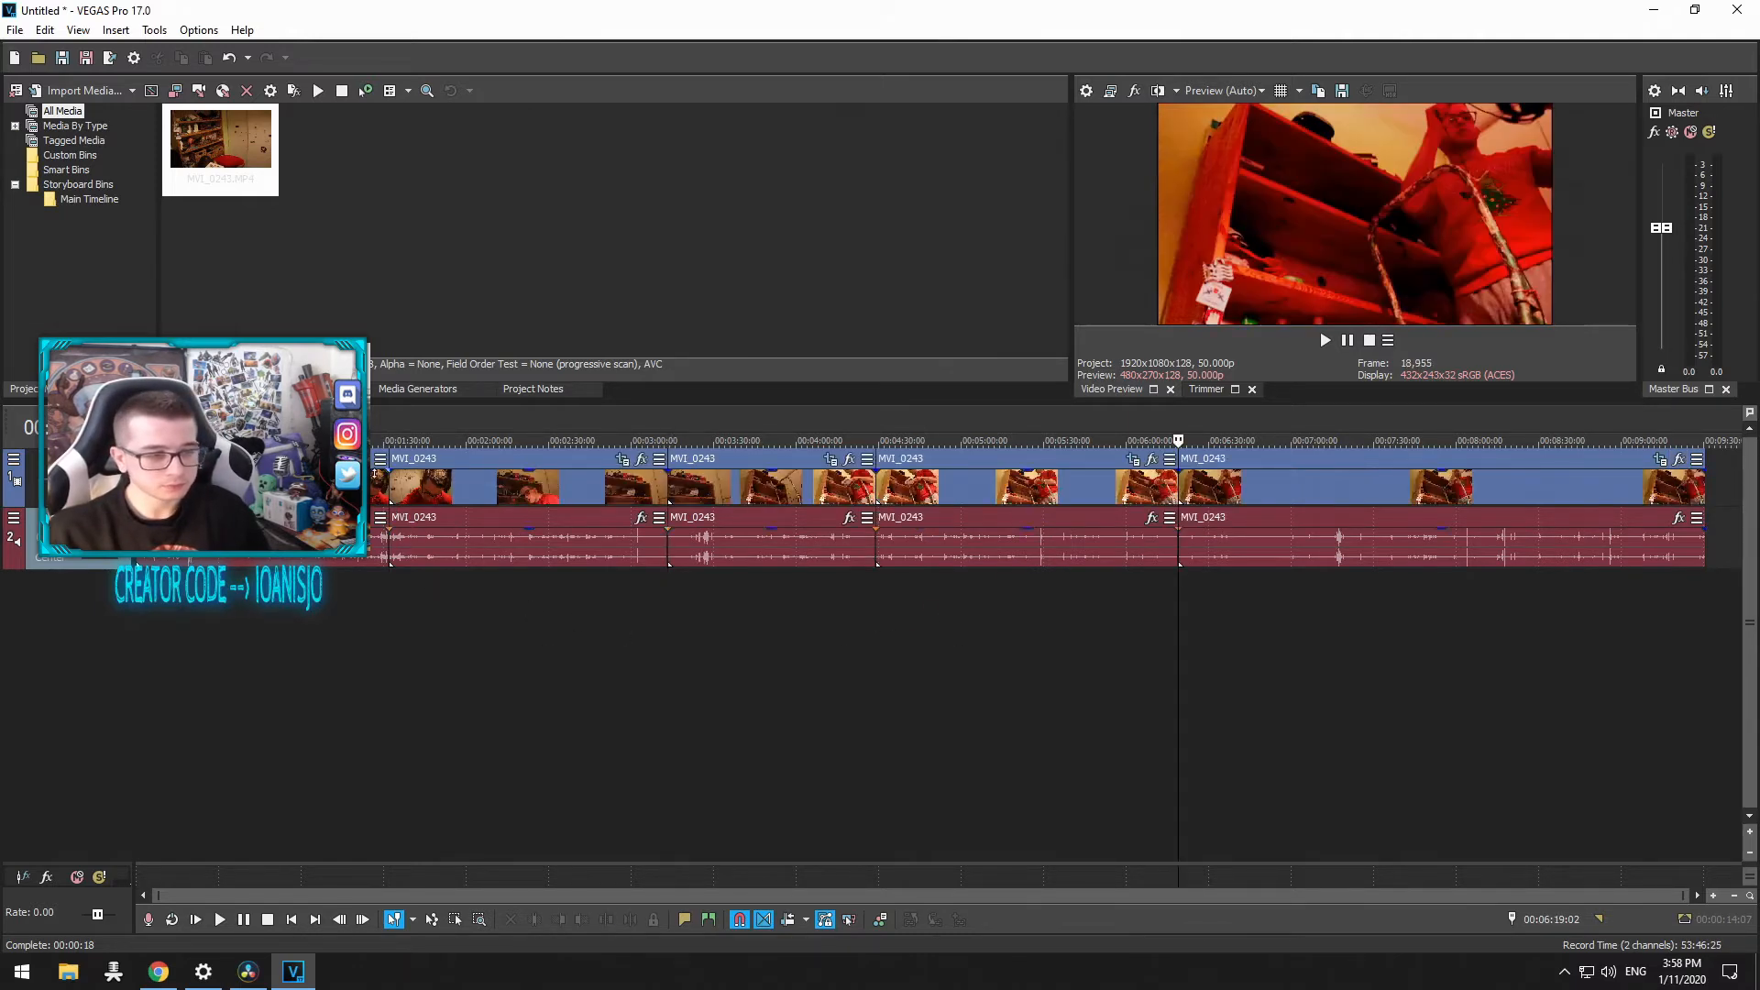
# Step: Apply the VEGAS Brightness and Contrast effect to the first clip event with default settings
pyautogui.click(363, 459)
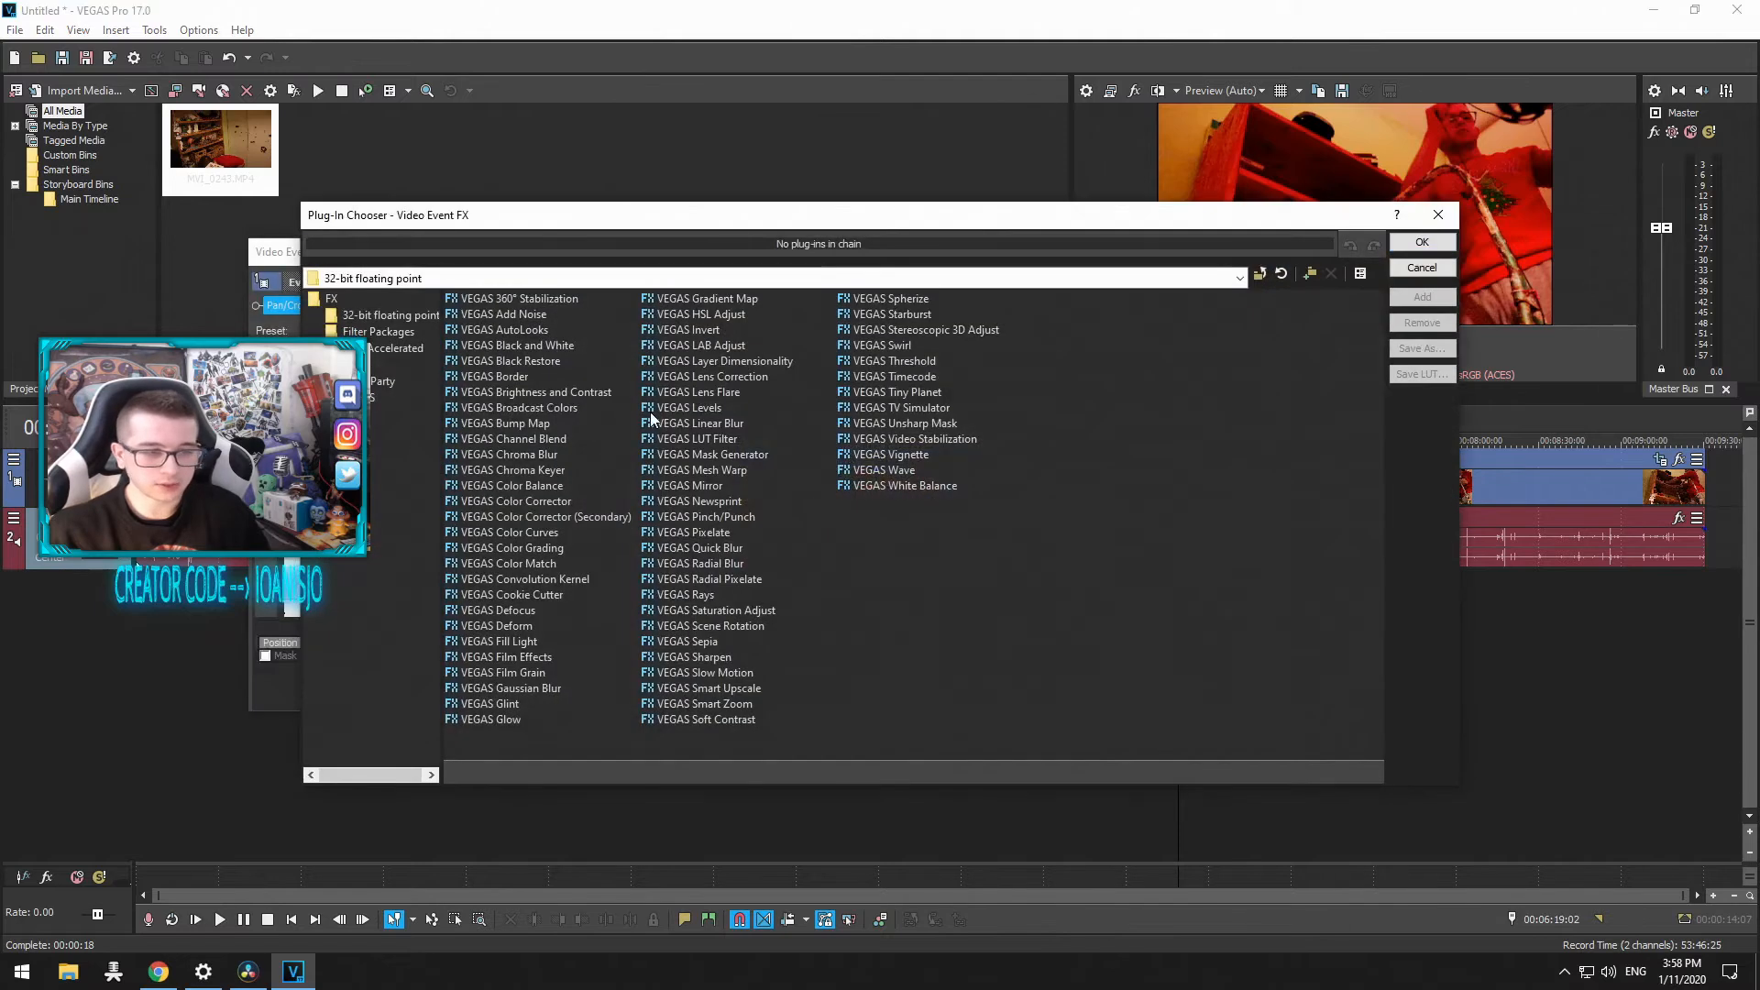
pyautogui.click(537, 391)
pyautogui.click(1422, 297)
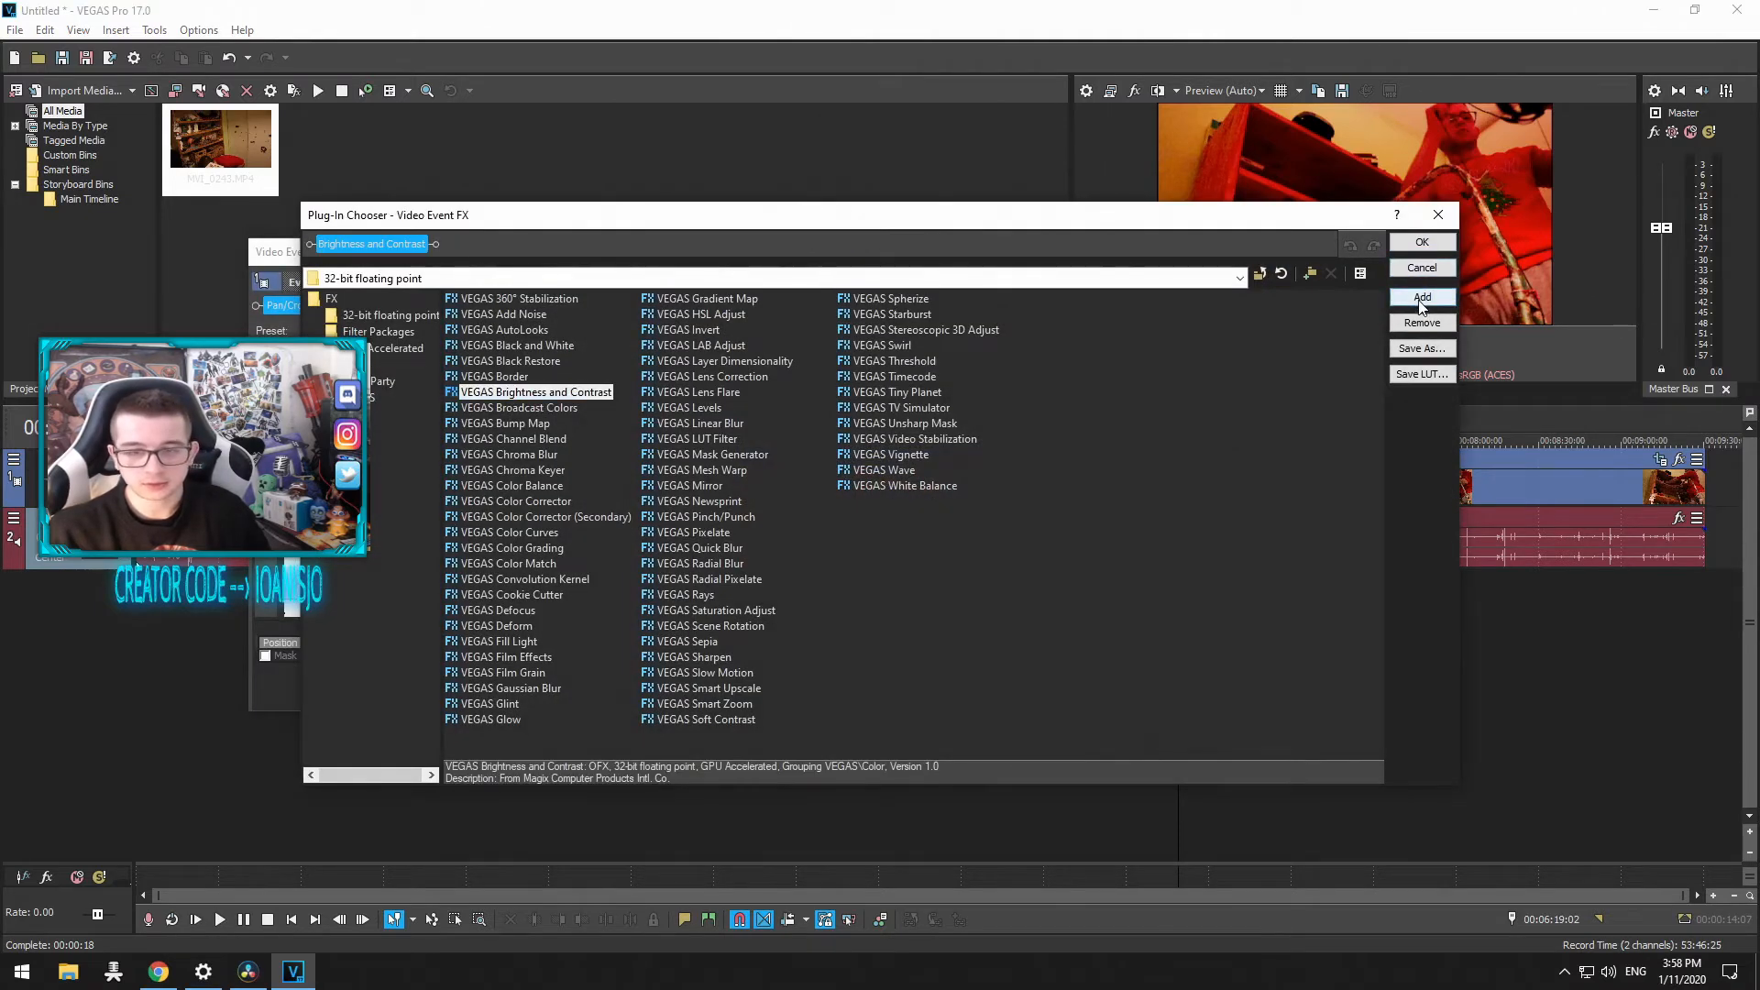
pyautogui.click(1422, 242)
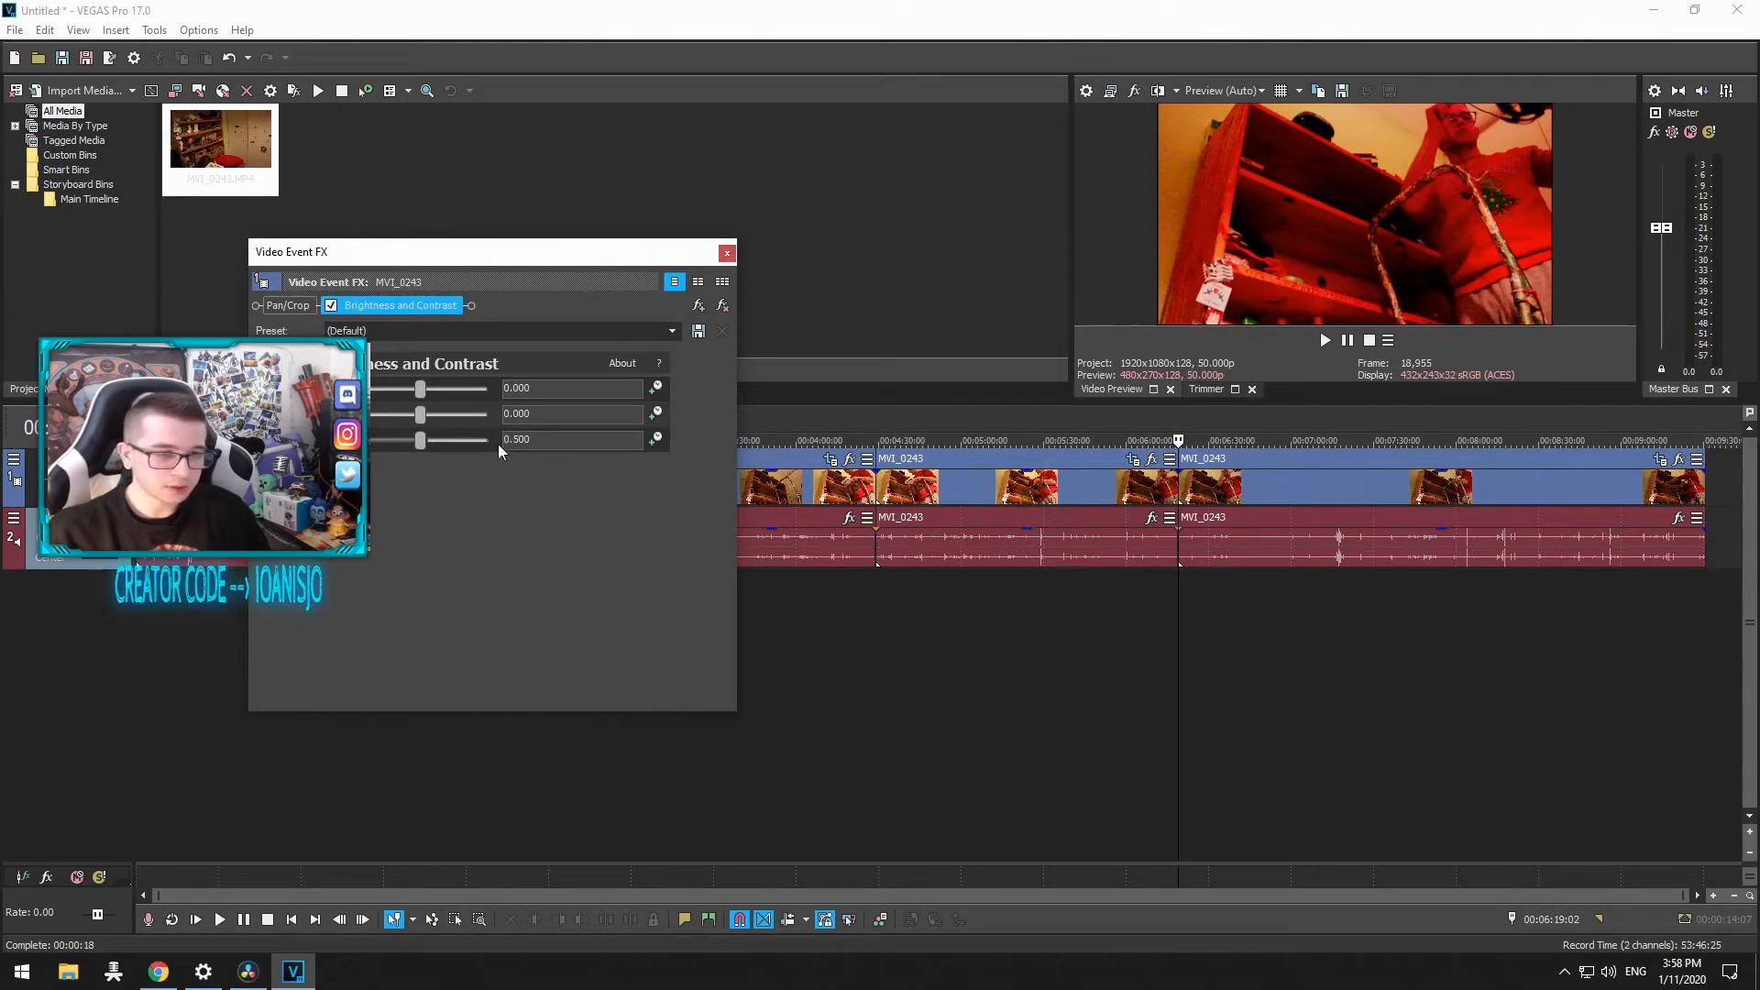
pyautogui.click(727, 253)
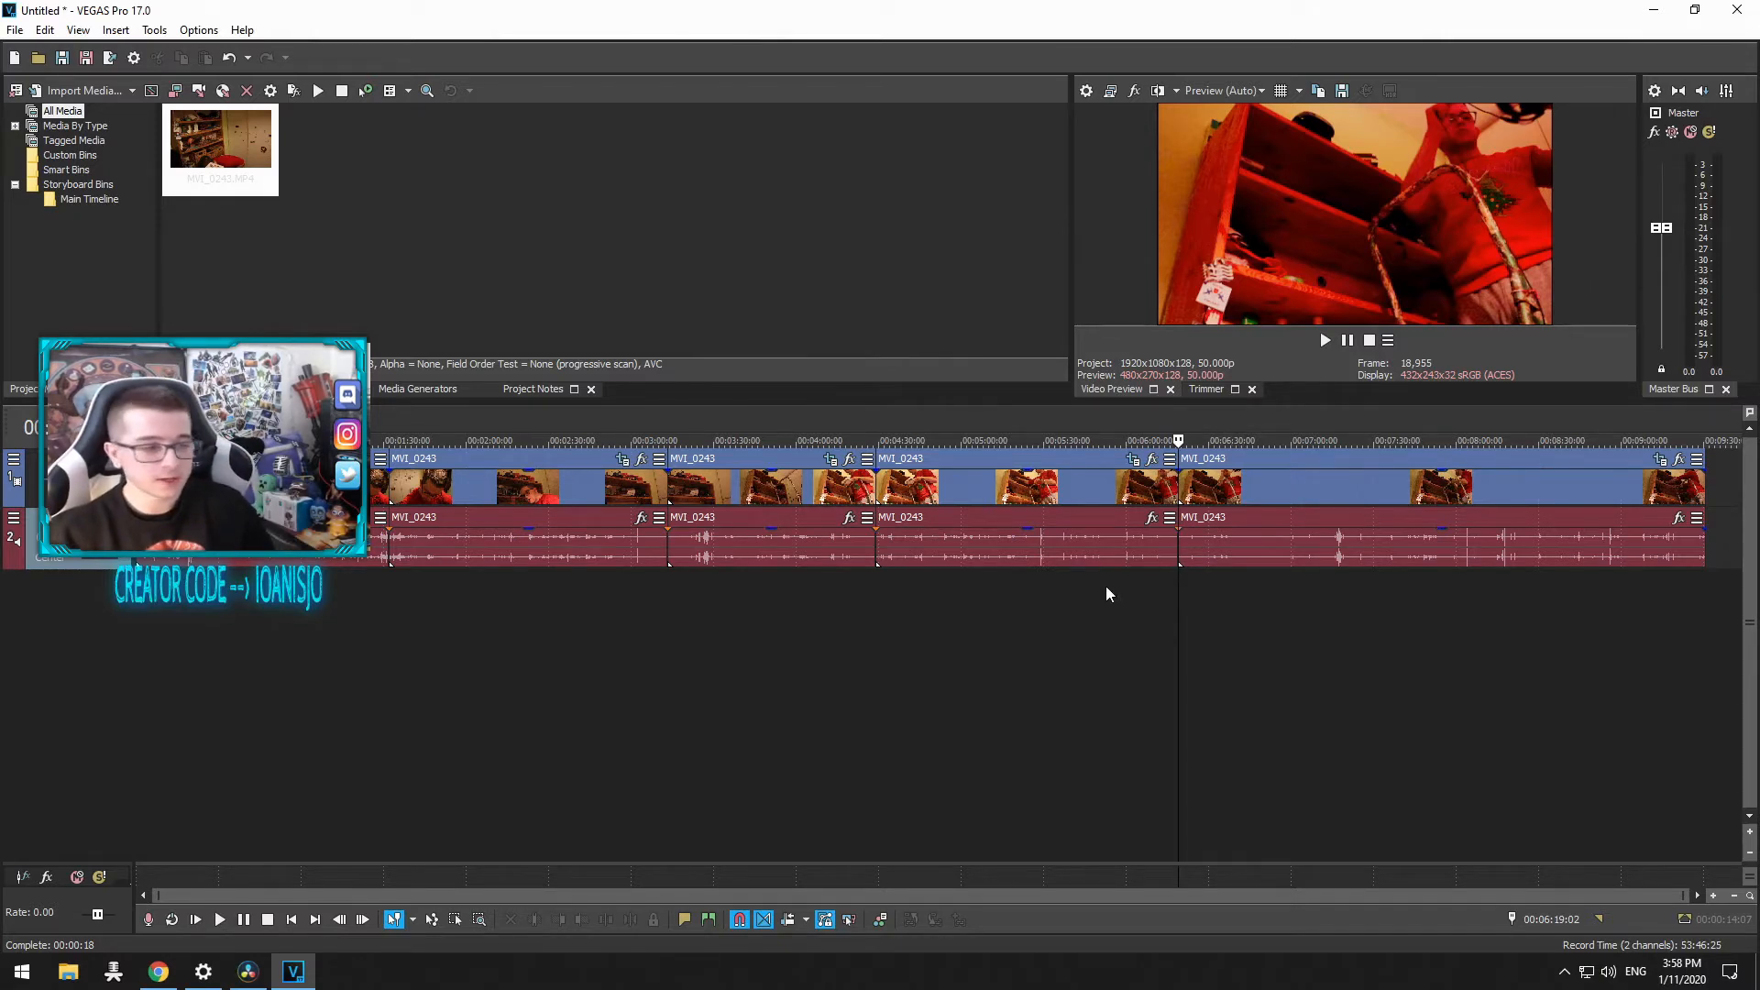
# Step: Insert a new empty video track above the clip's tracks
pyautogui.click(467, 483)
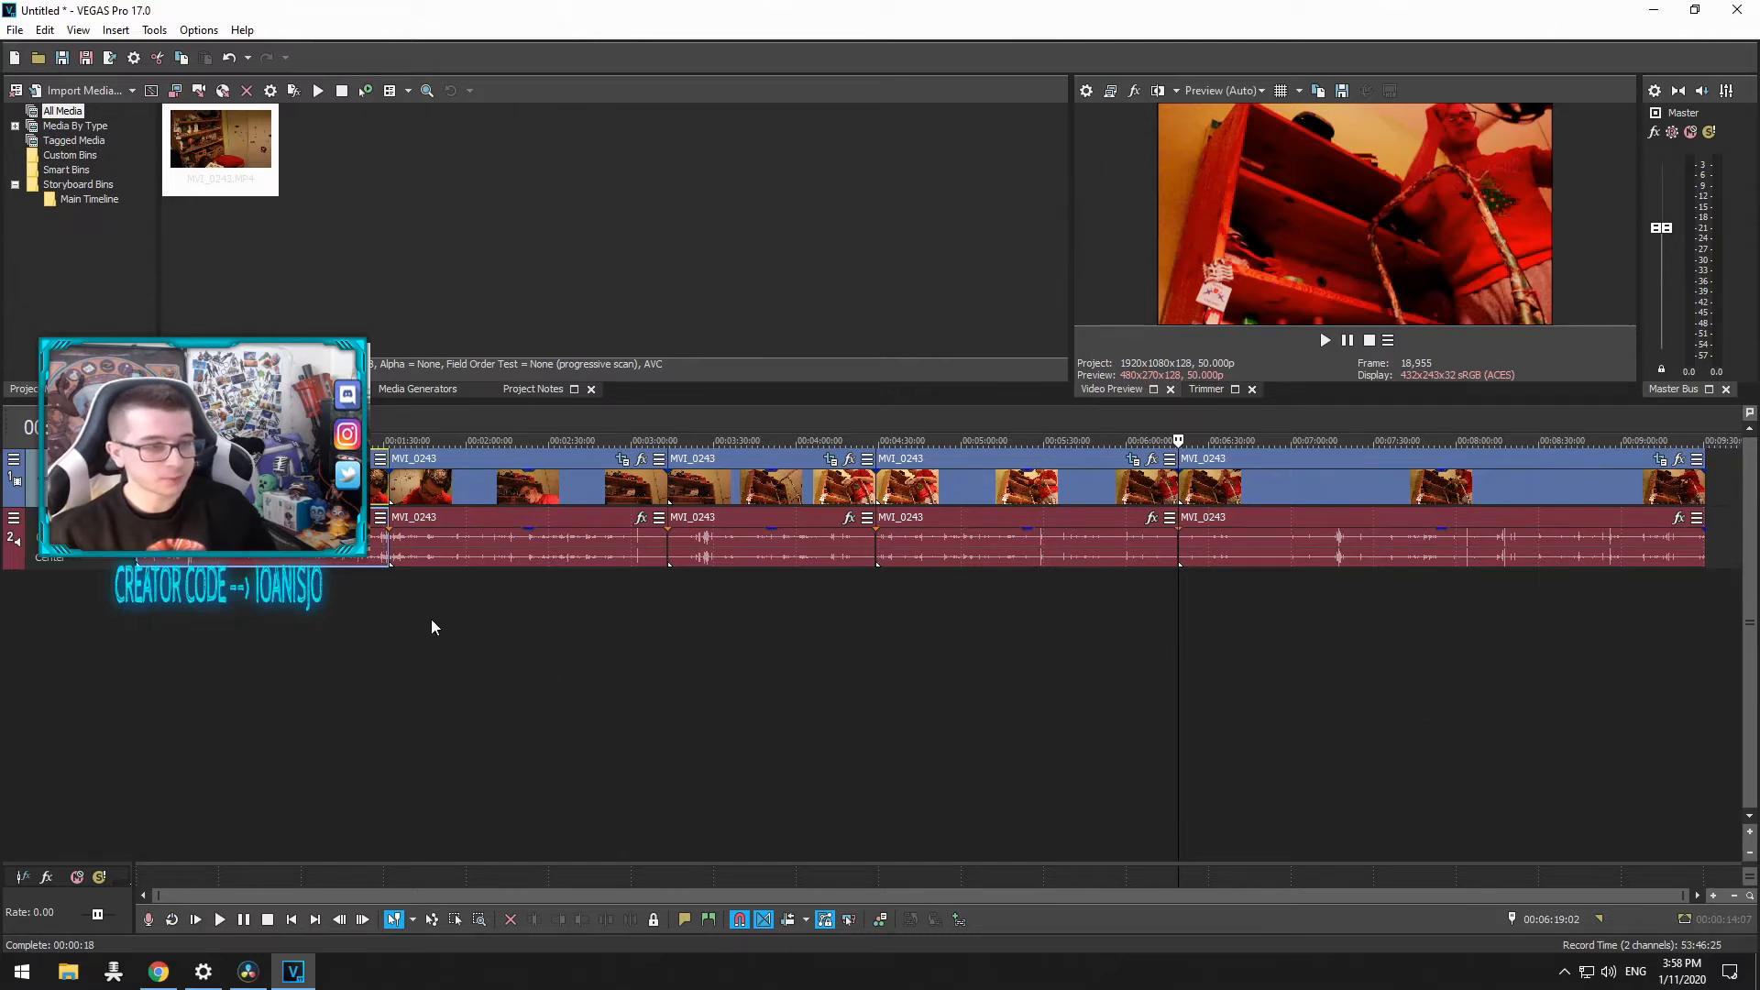
pyautogui.rightClick(62, 647)
pyautogui.click(157, 697)
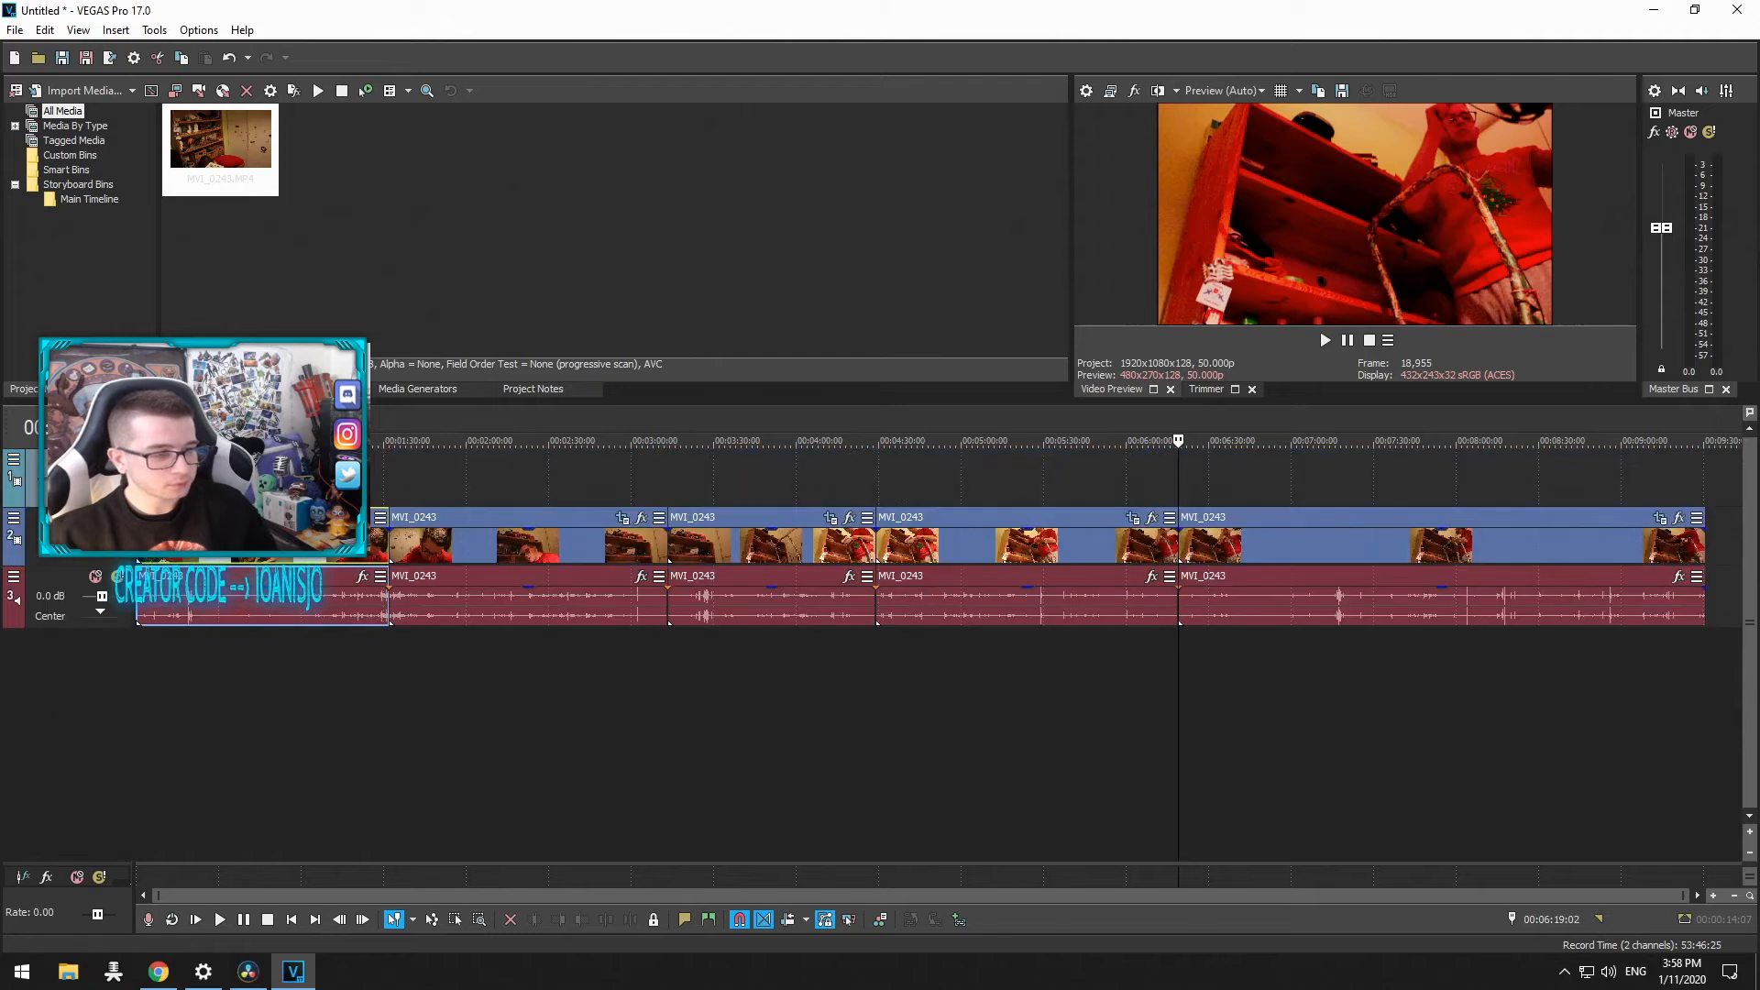
pyautogui.moveTo(192, 477); pyautogui.dragTo(368, 476)
pyautogui.rightClick(283, 475)
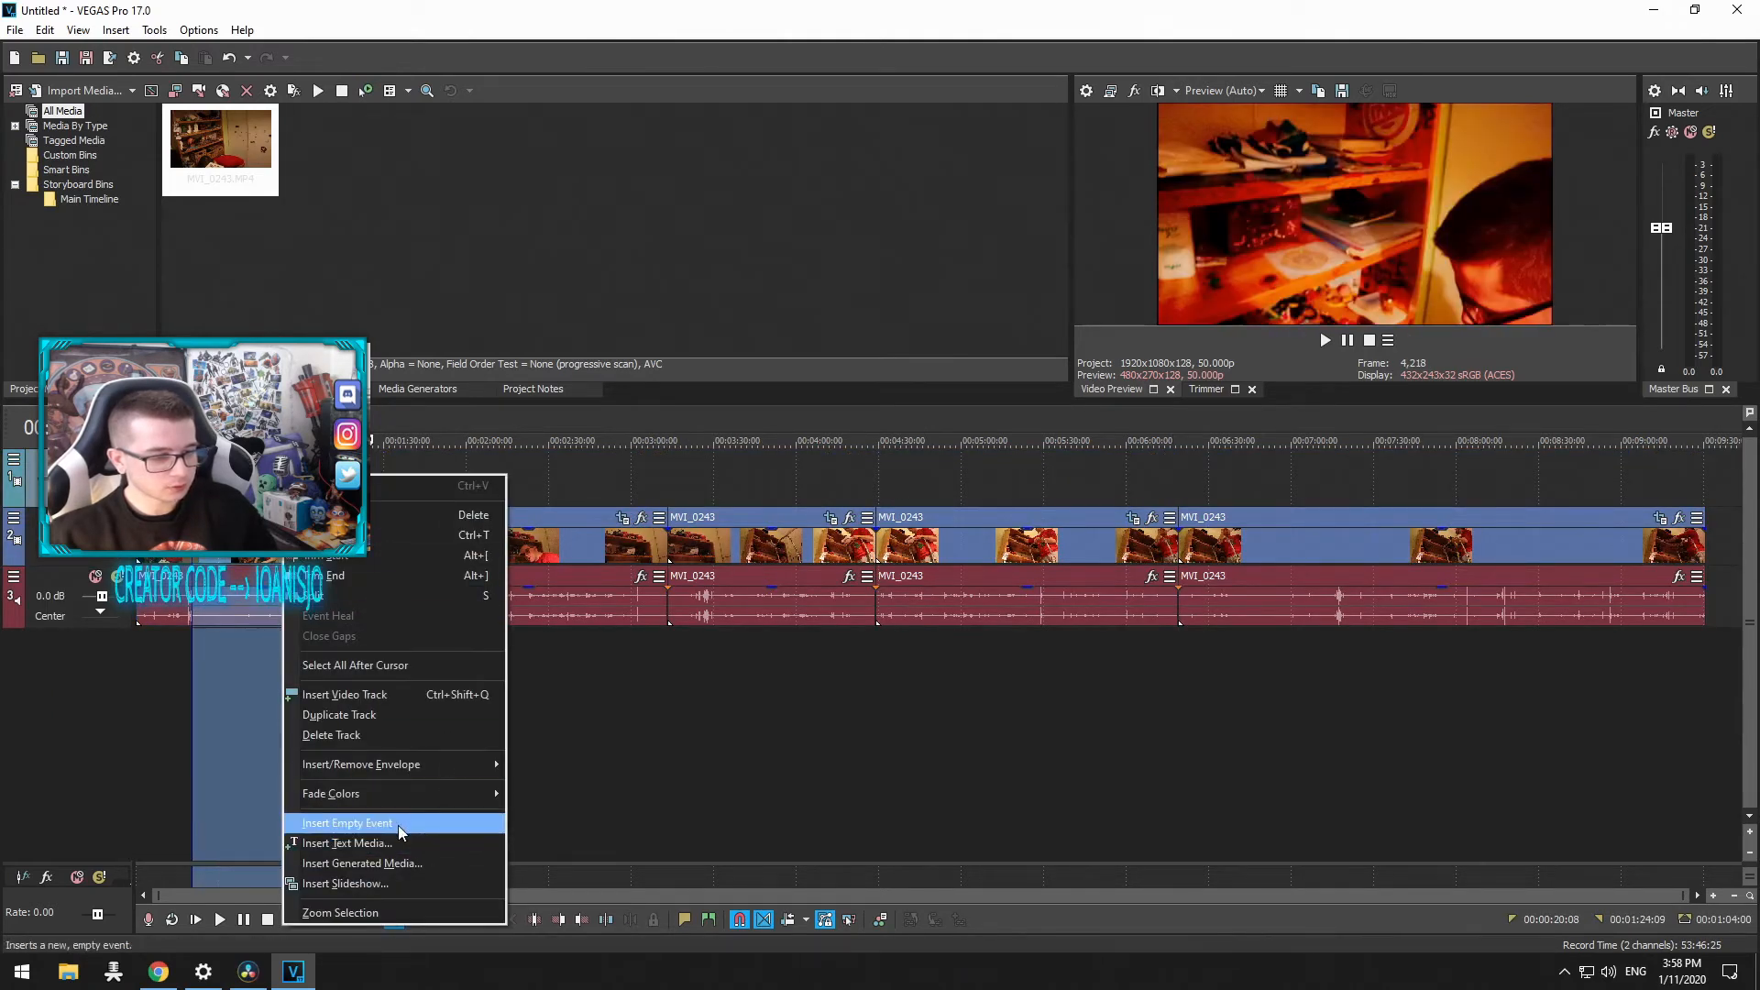
pyautogui.click(742, 684)
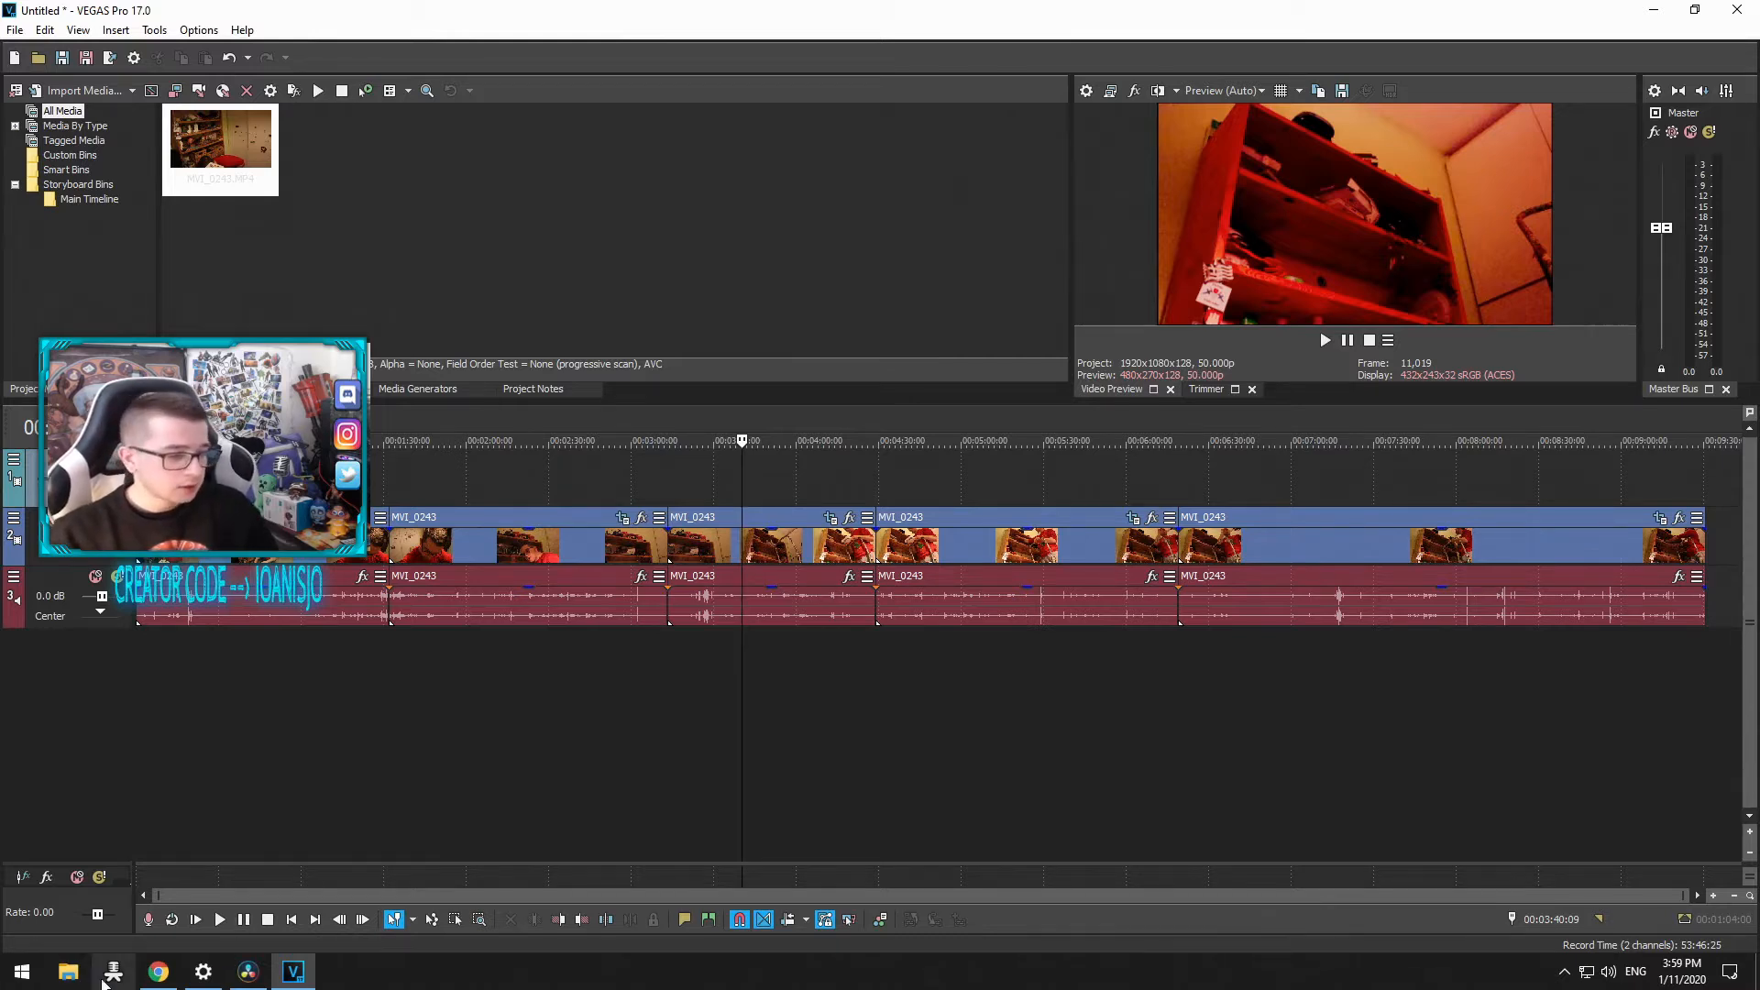
# Step: Close VEGAS Pro without saving changes to the Untitled project
pyautogui.click(248, 971)
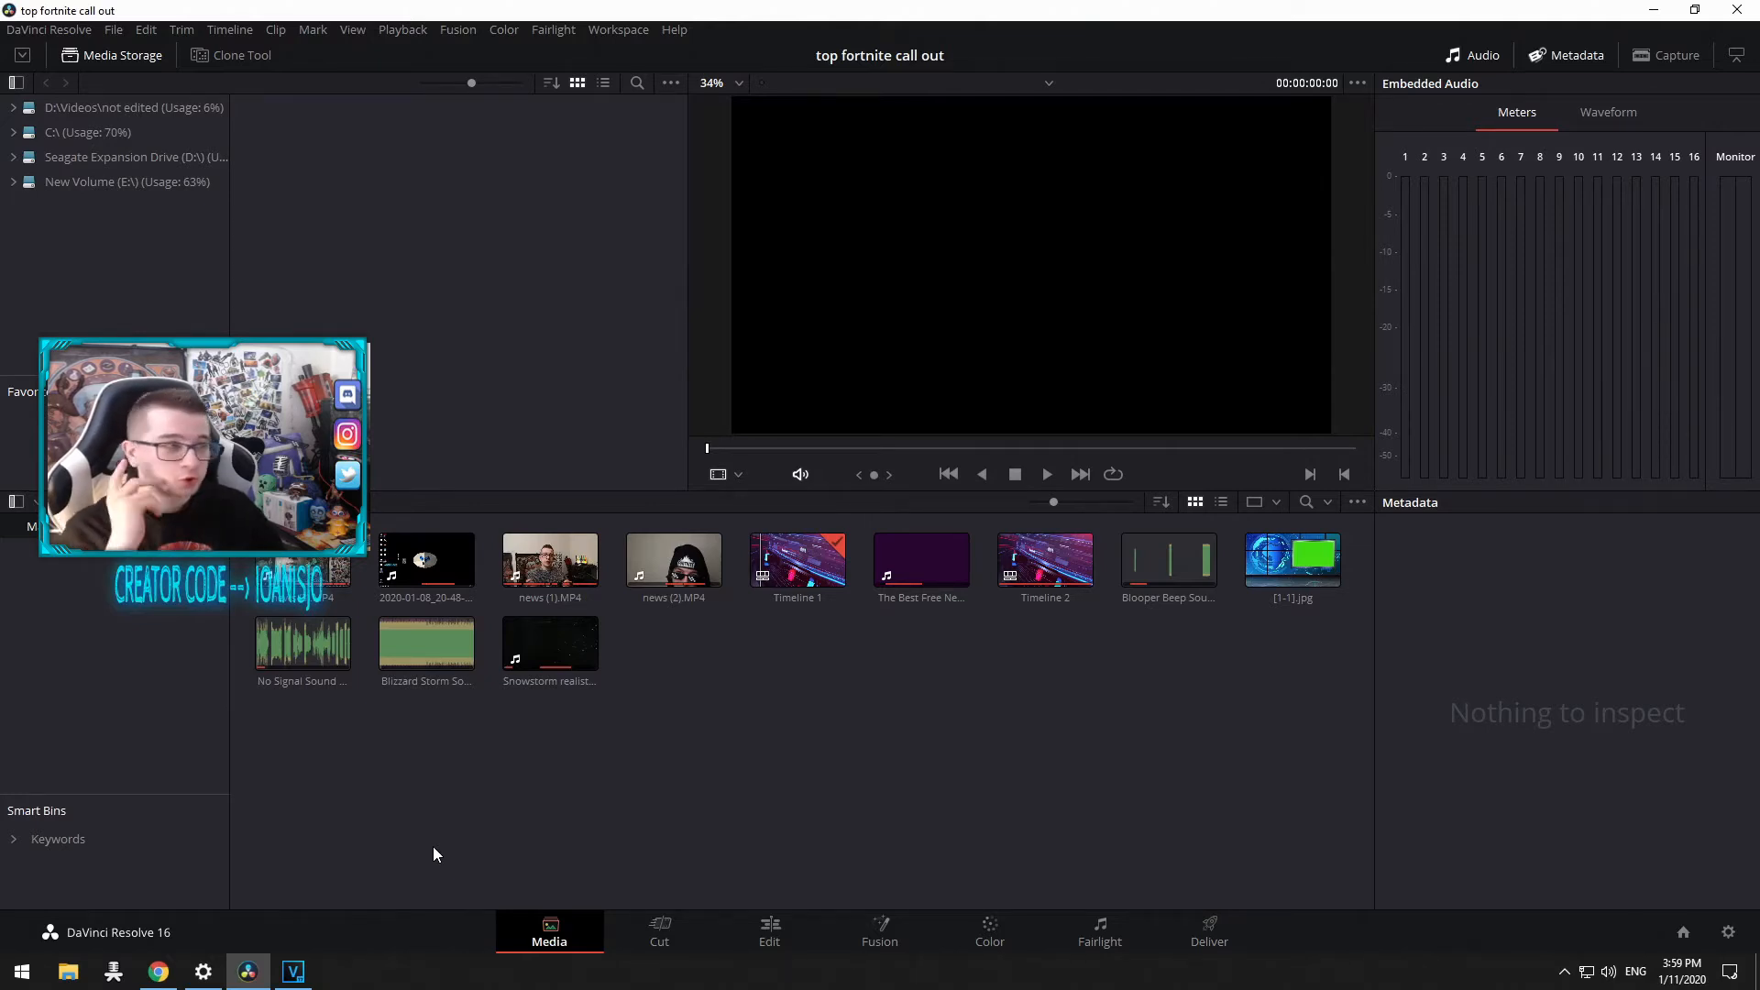
pyautogui.click(293, 972)
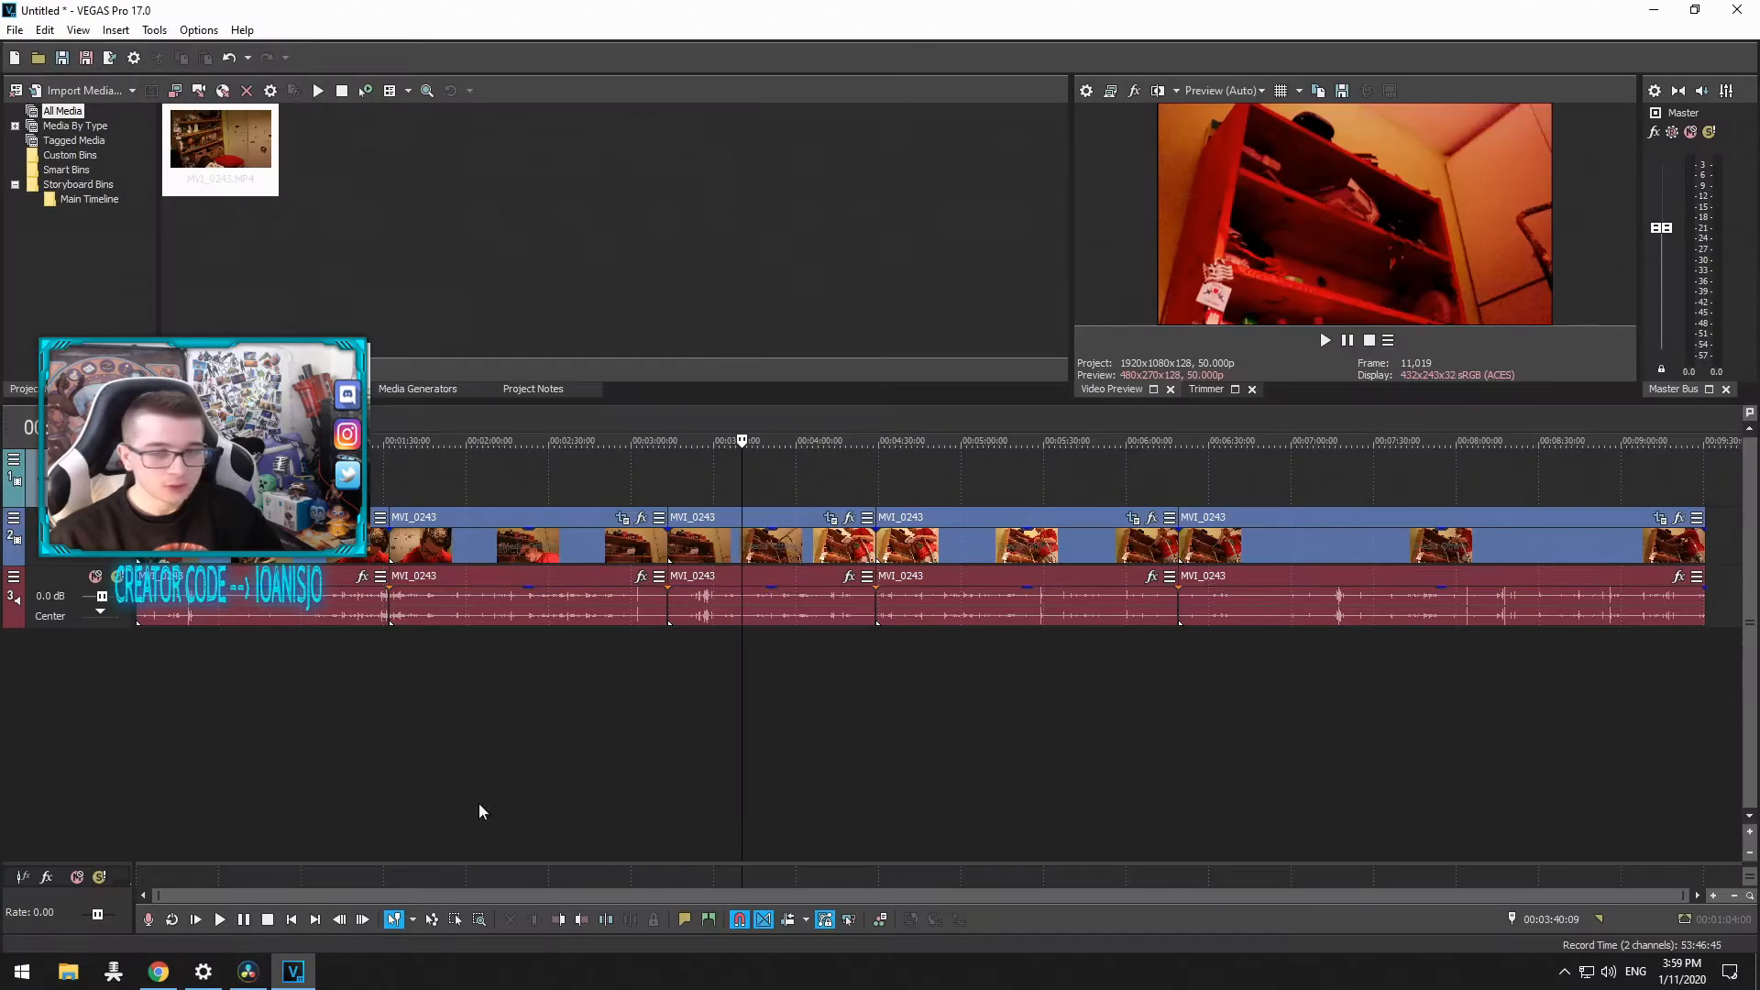
pyautogui.click(1733, 18)
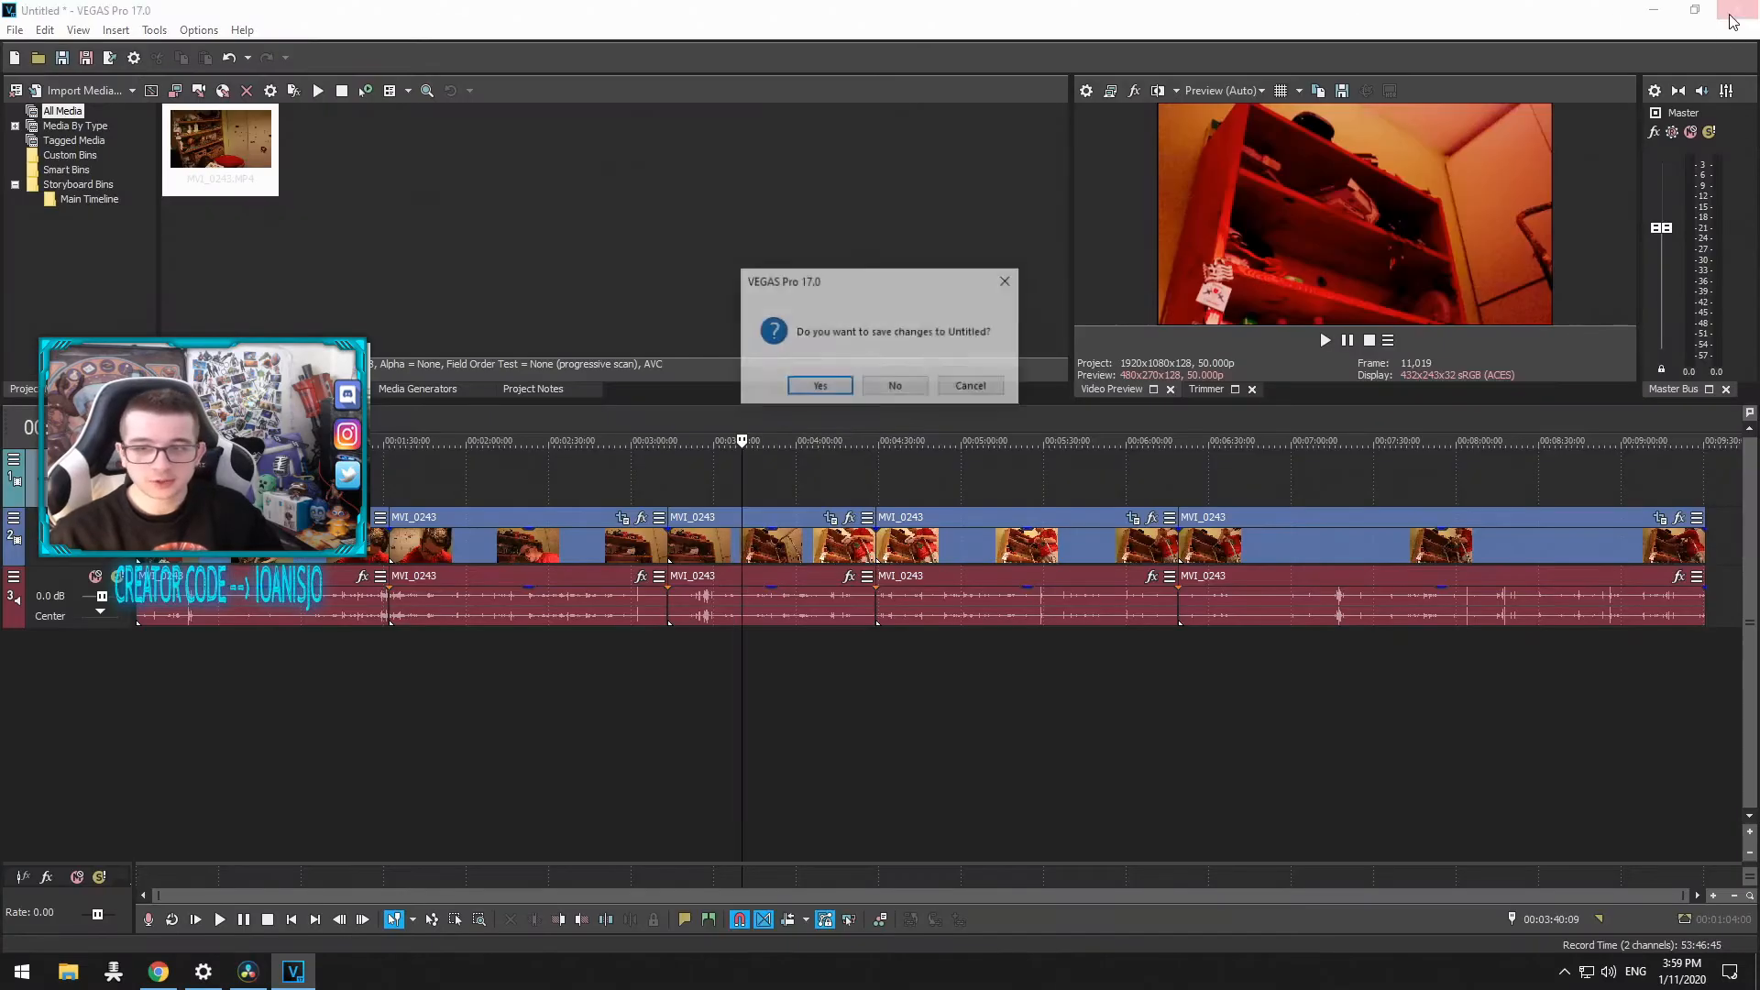
pyautogui.click(898, 388)
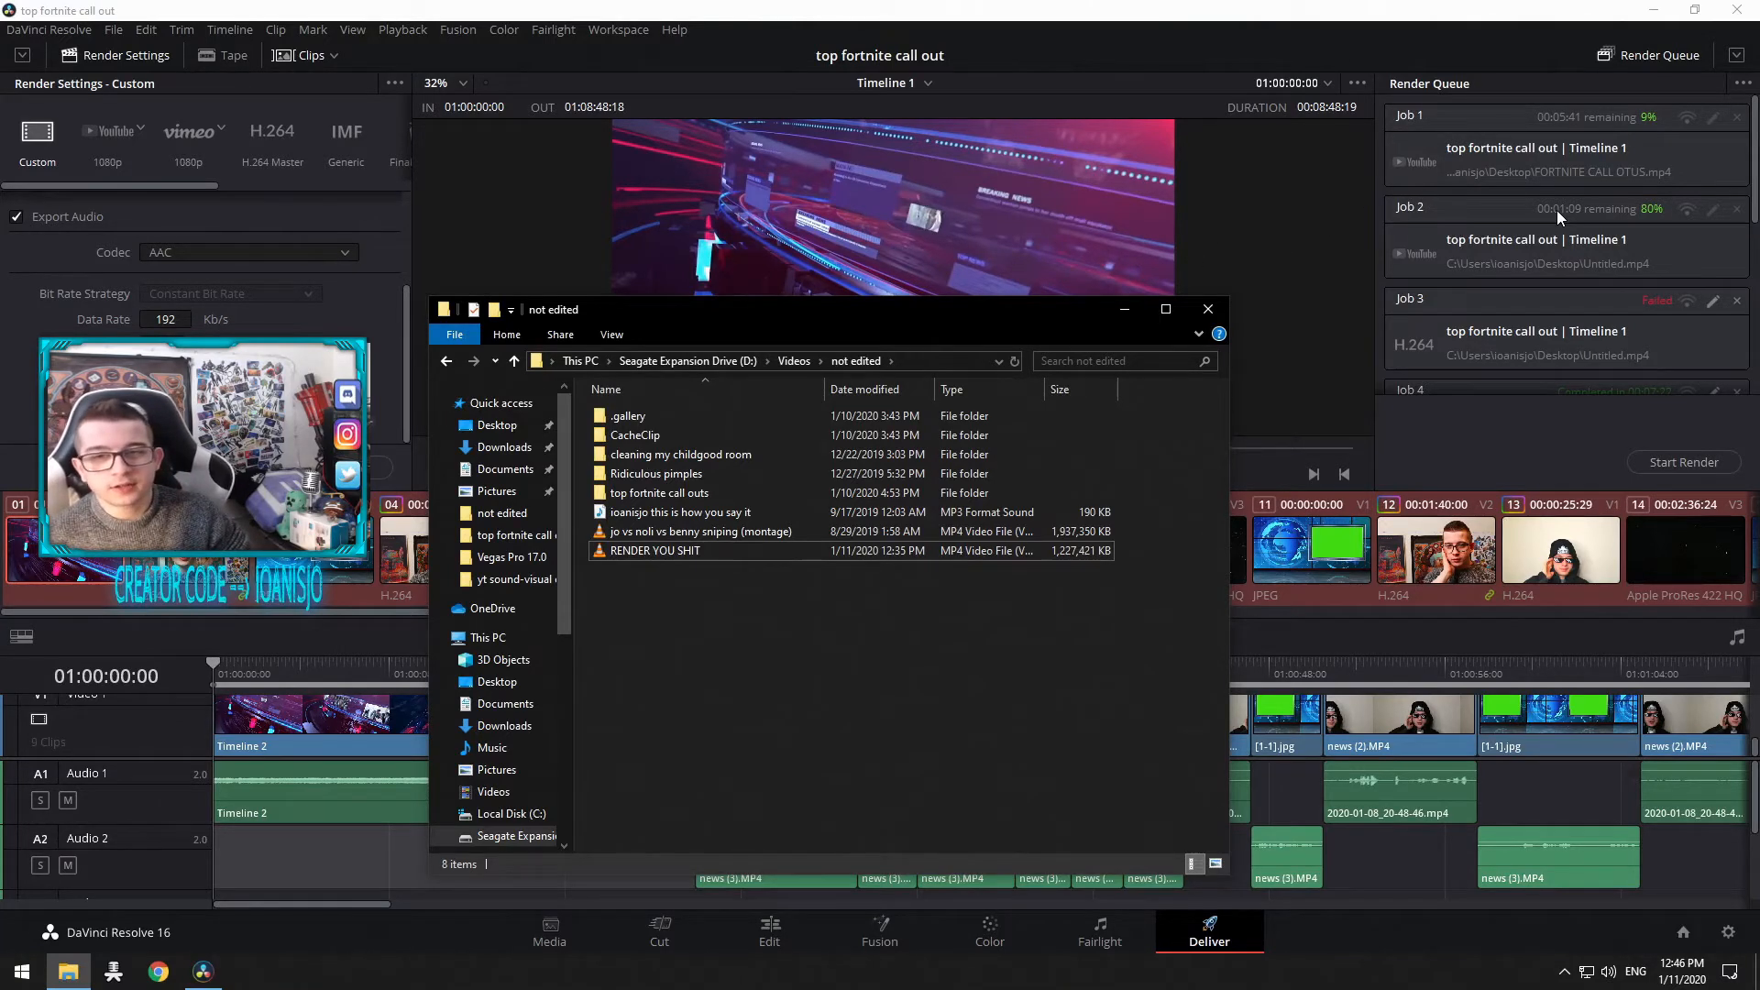
# Step: Switch to DaVinci Resolve and scroll through the Render Queue jobs to review them
pyautogui.scroll(-3, 1557, 211)
pyautogui.scroll(3, 1563, 238)
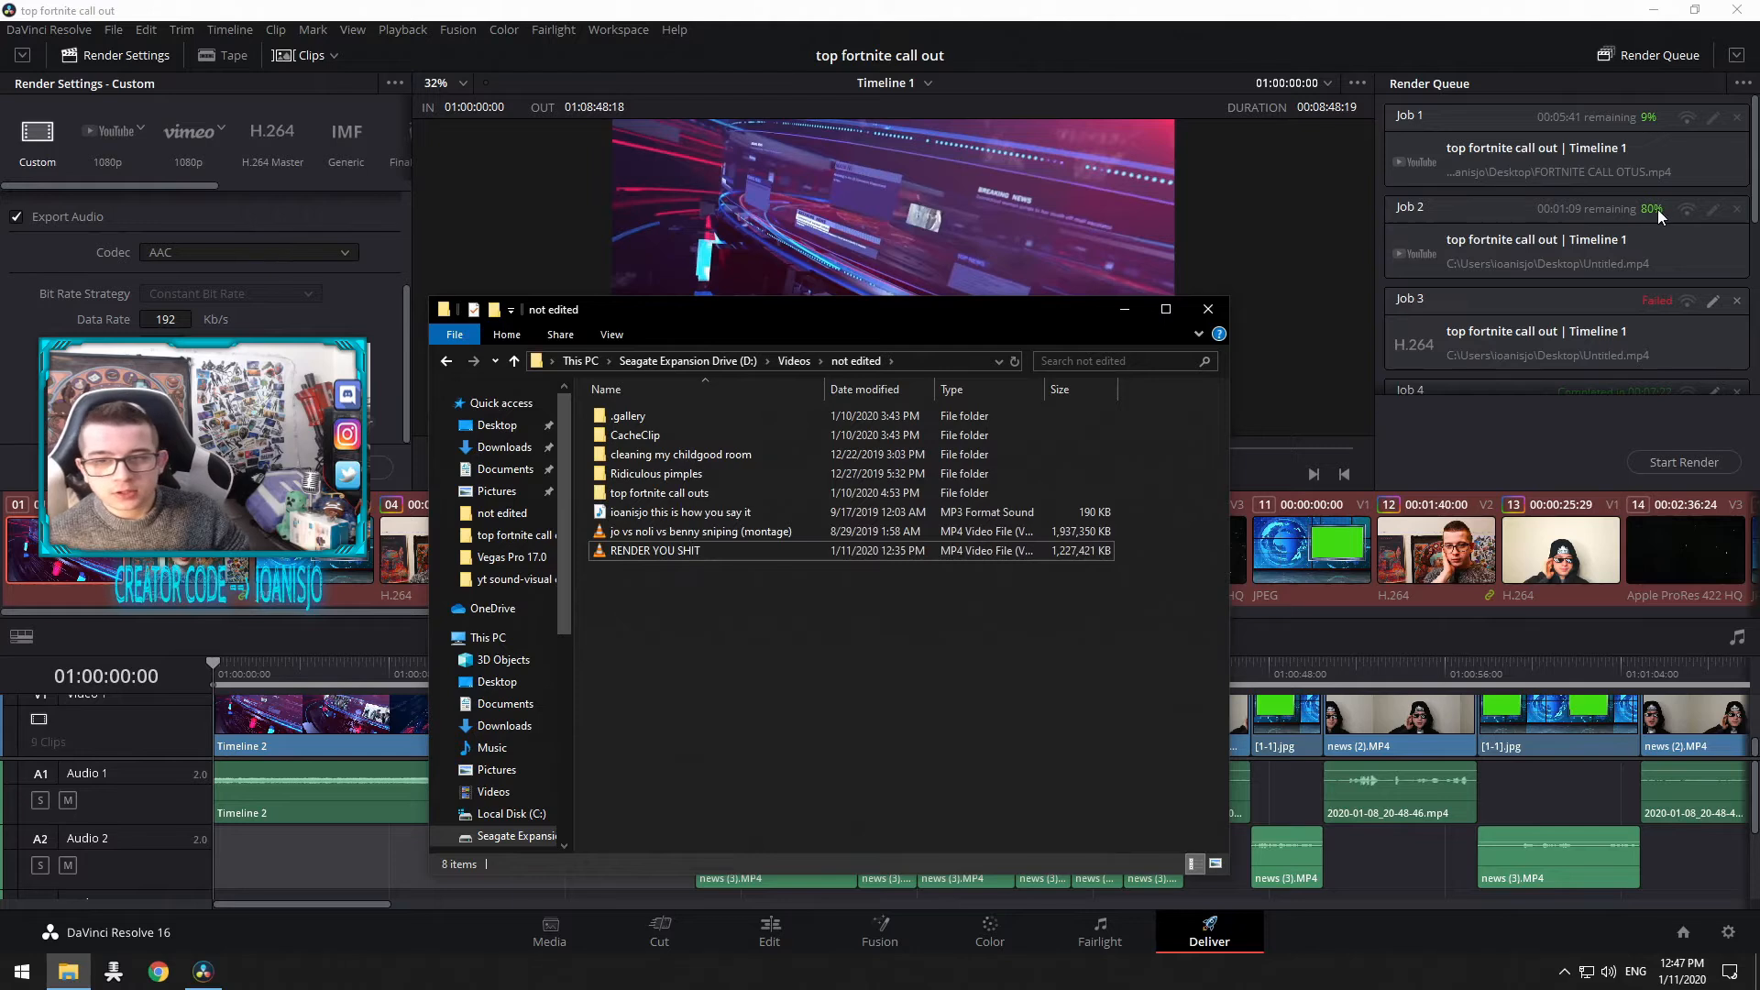
pyautogui.scroll(-2, 1657, 209)
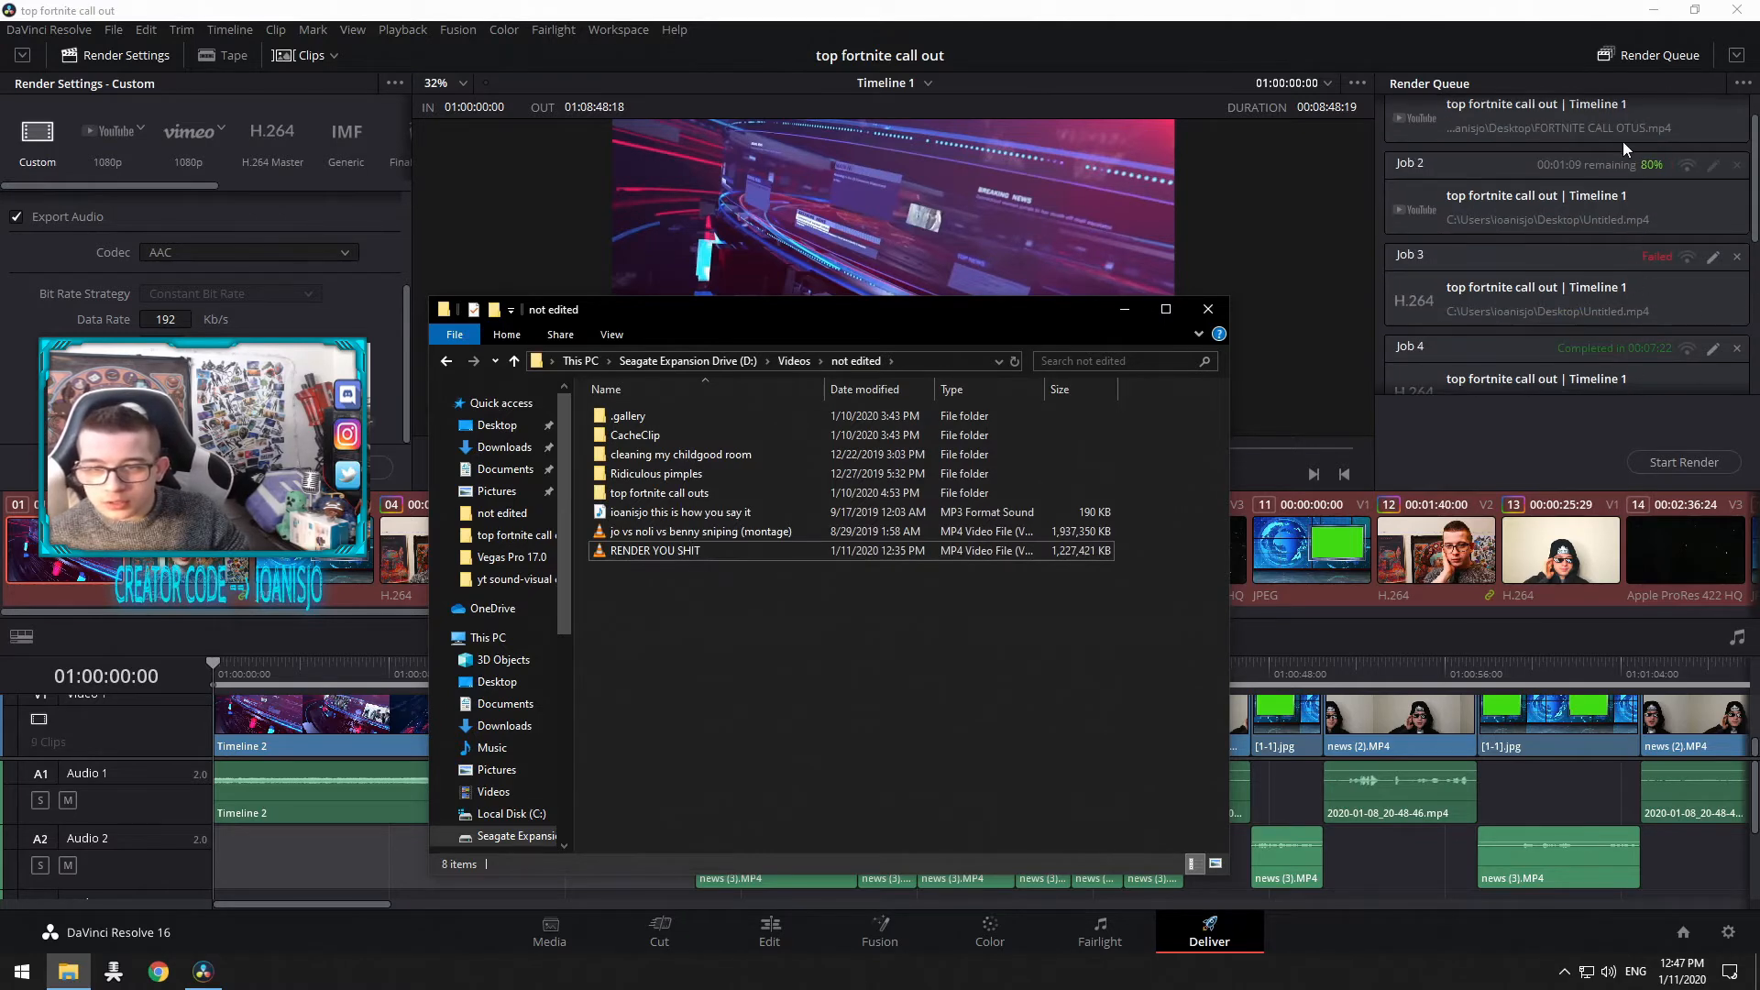
pyautogui.scroll(-5, 1623, 141)
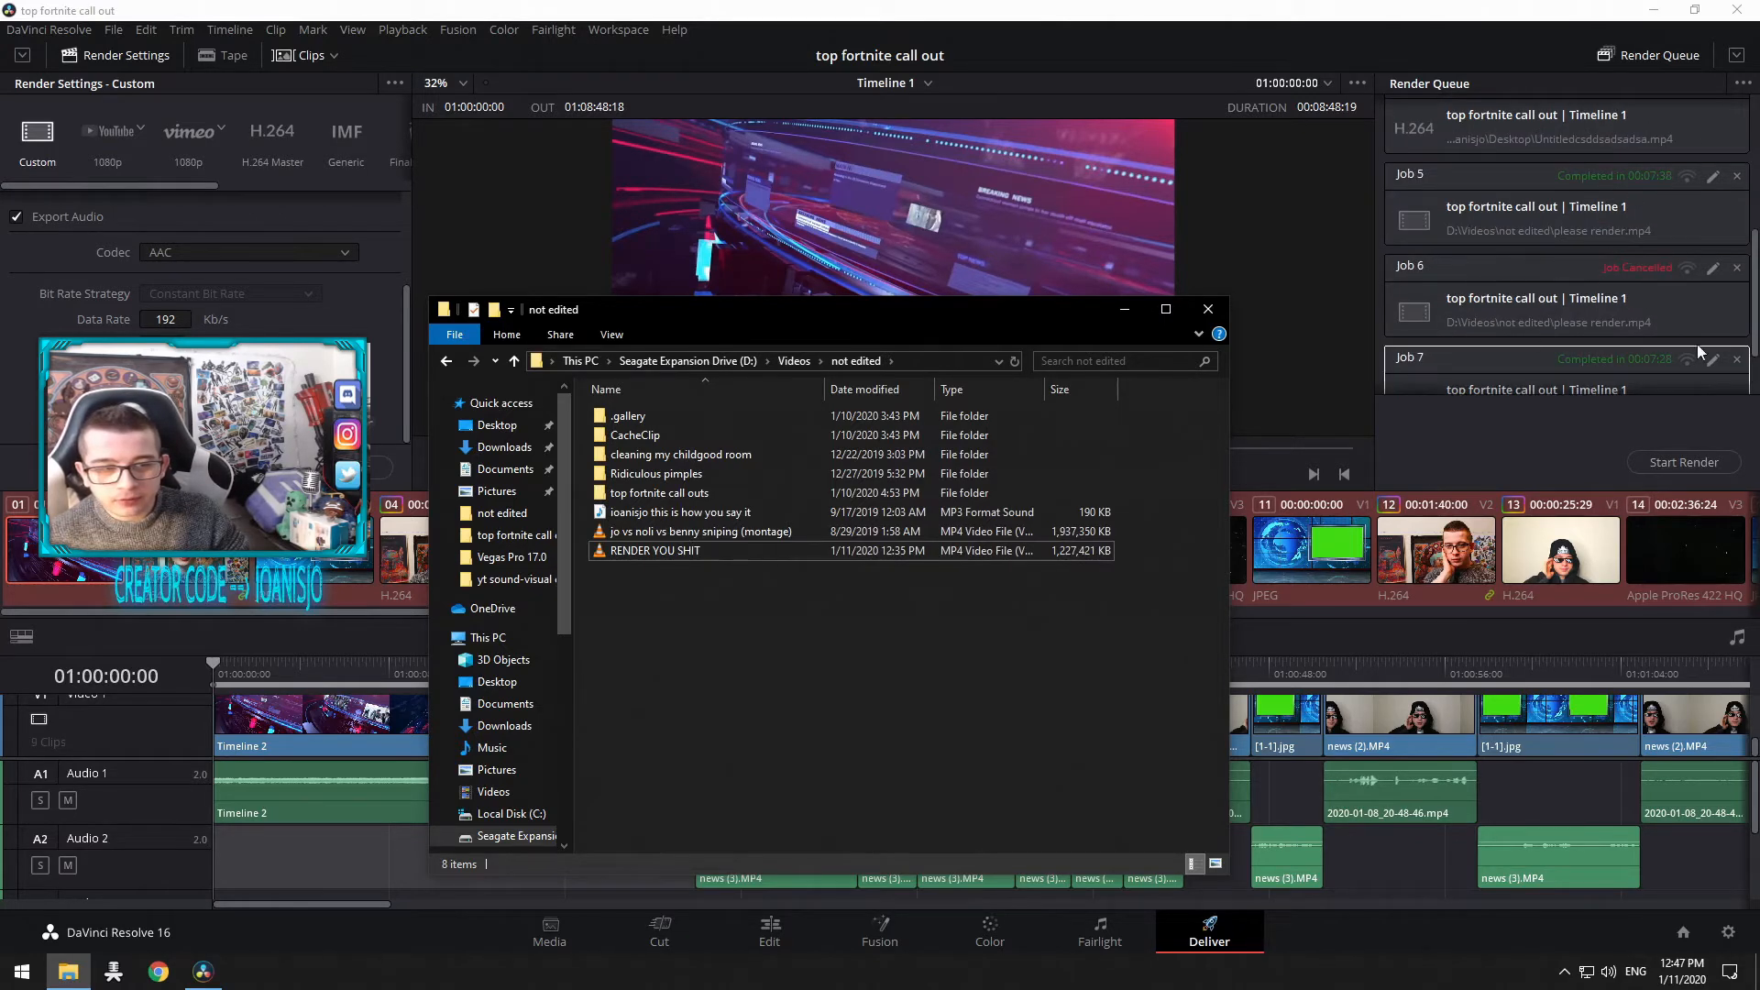
pyautogui.scroll(7, 1557, 323)
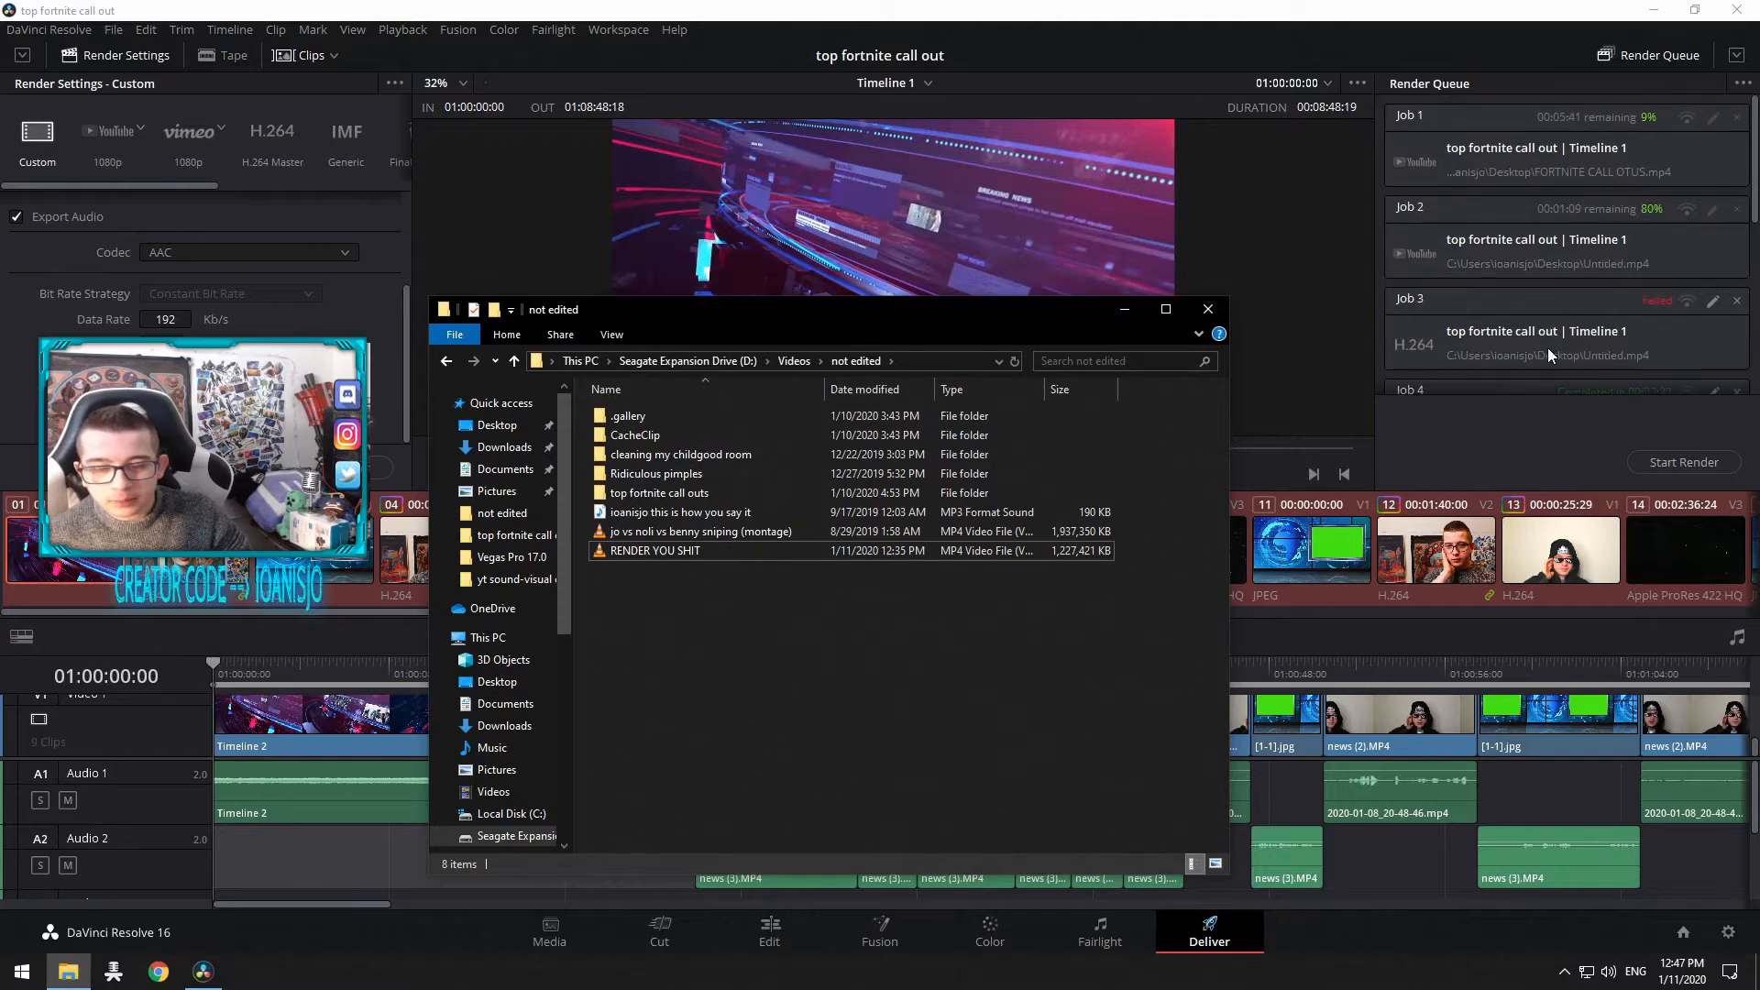
pyautogui.scroll(-7, 1592, 257)
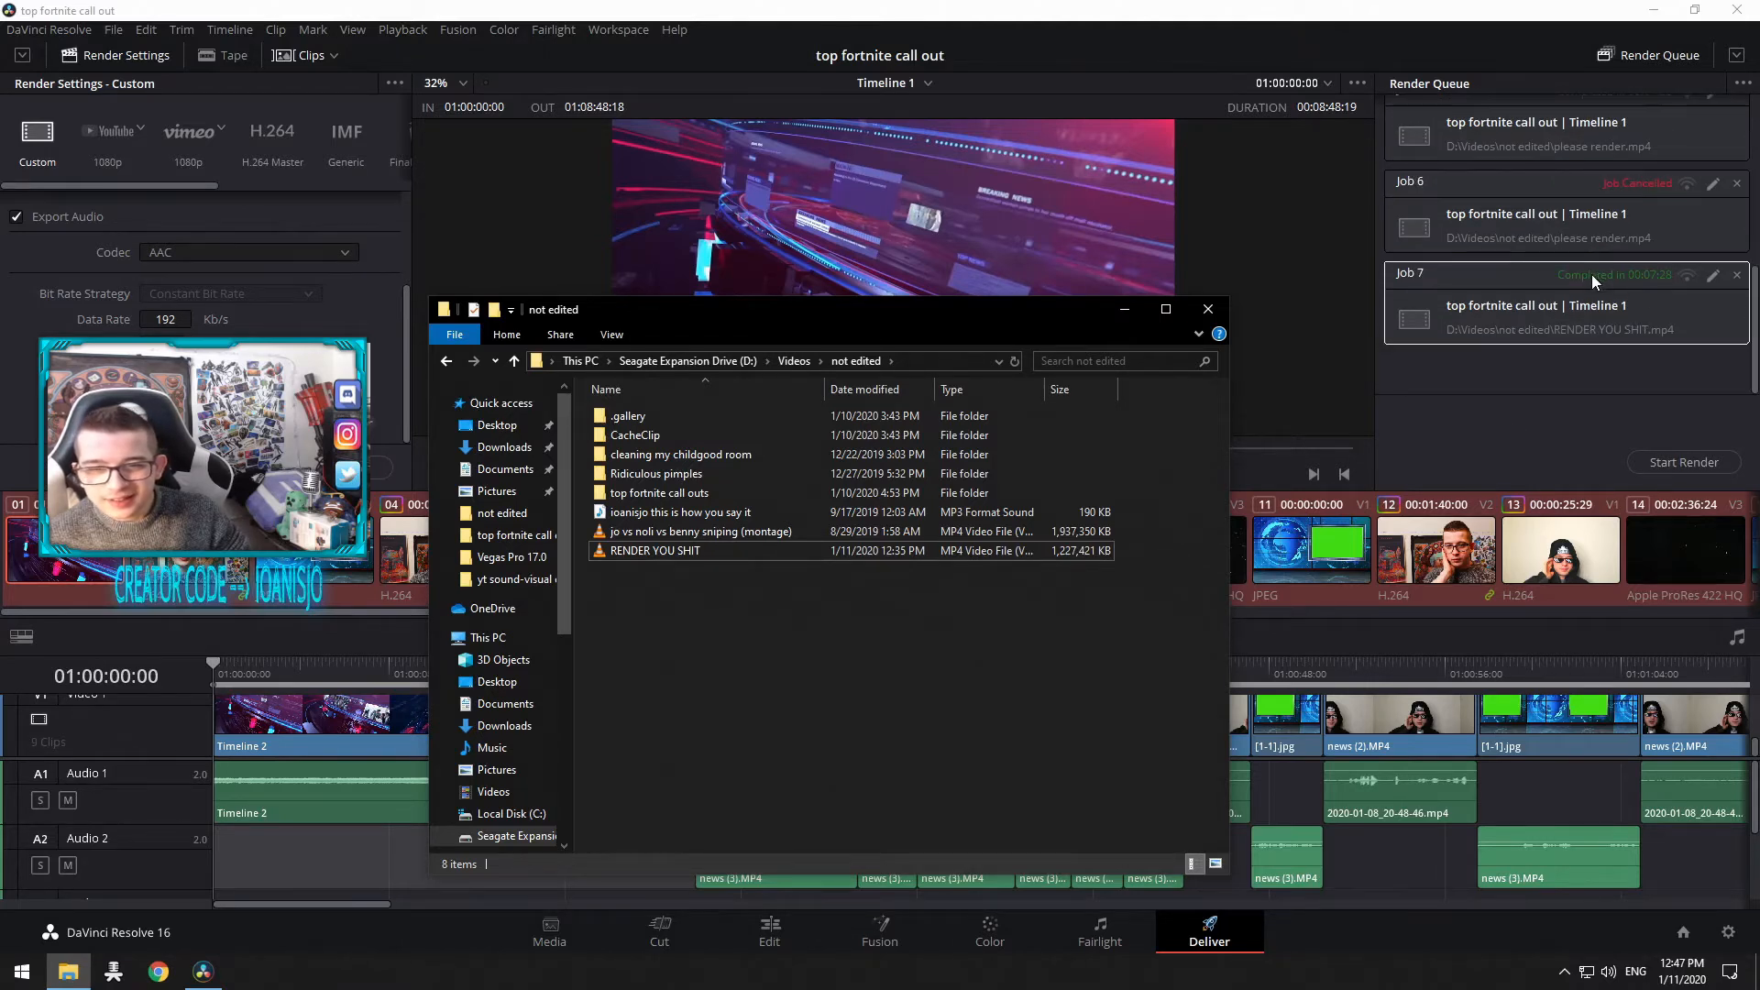
pyautogui.scroll(7, 1592, 284)
pyautogui.scroll(-7, 1590, 295)
pyautogui.scroll(7, 1522, 266)
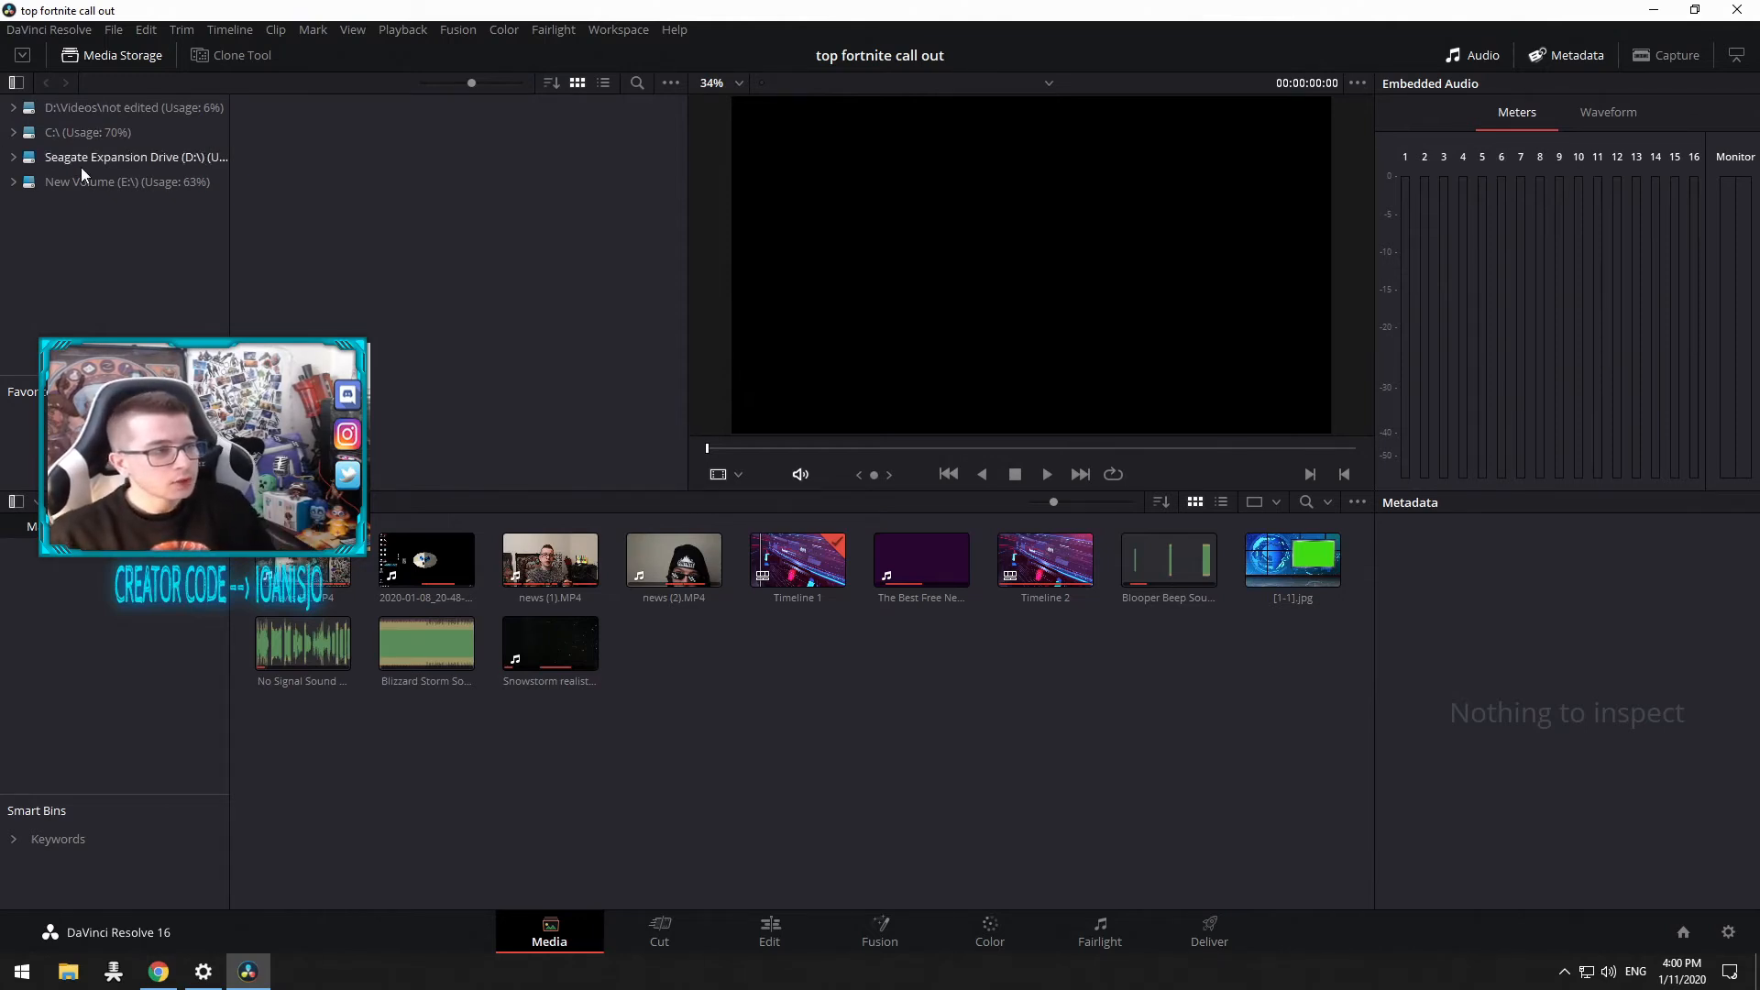
# Step: Browse the C: drive in Media Storage and preview the news (2).MP4 clip in the media pool
pyautogui.click(74, 134)
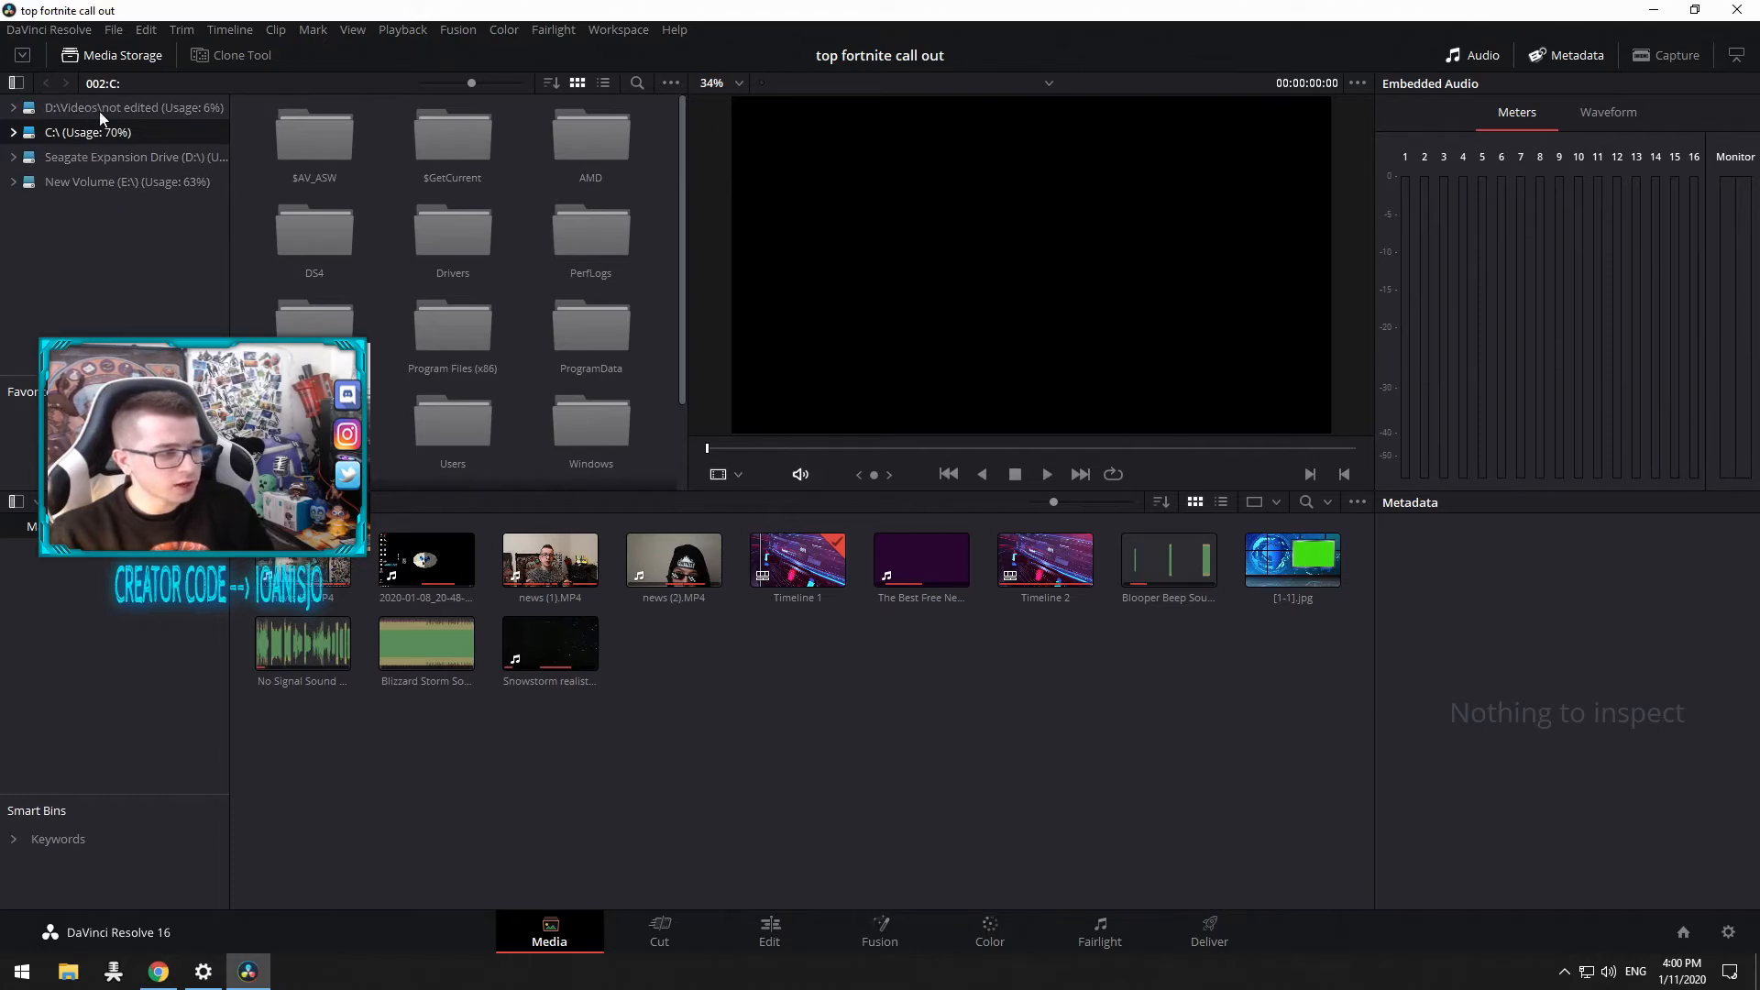
pyautogui.scroll(-2, 491, 399)
pyautogui.scroll(2, 492, 400)
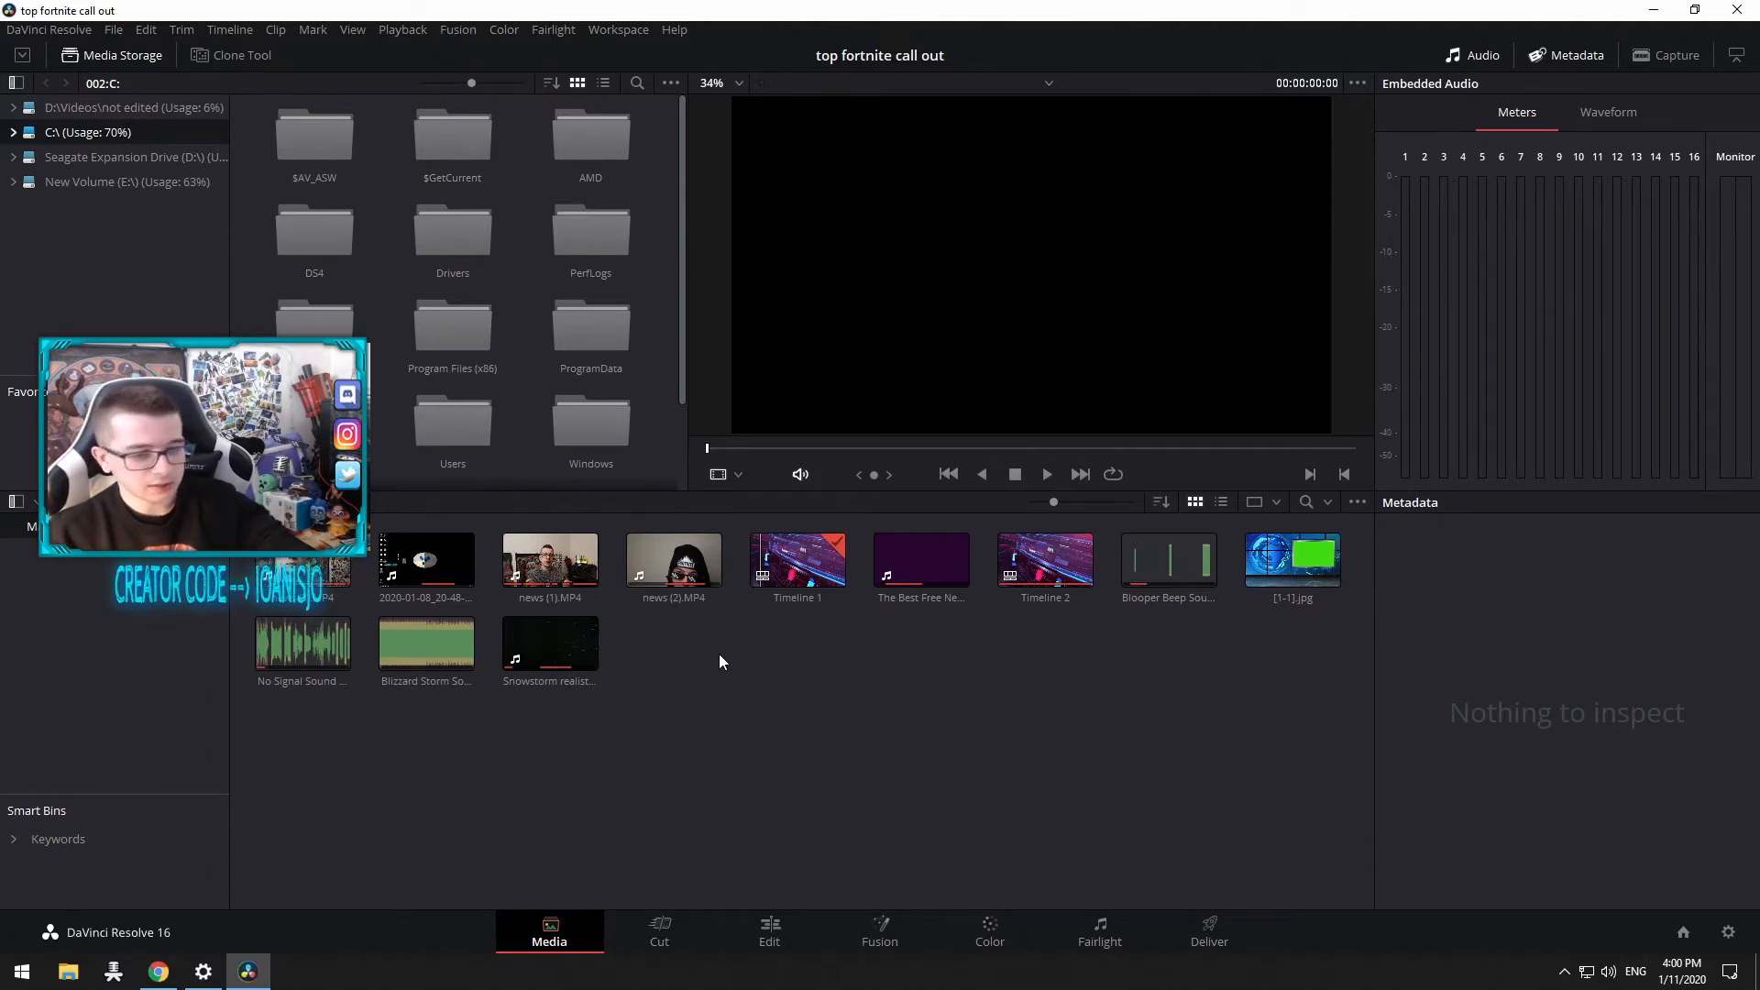
pyautogui.click(673, 586)
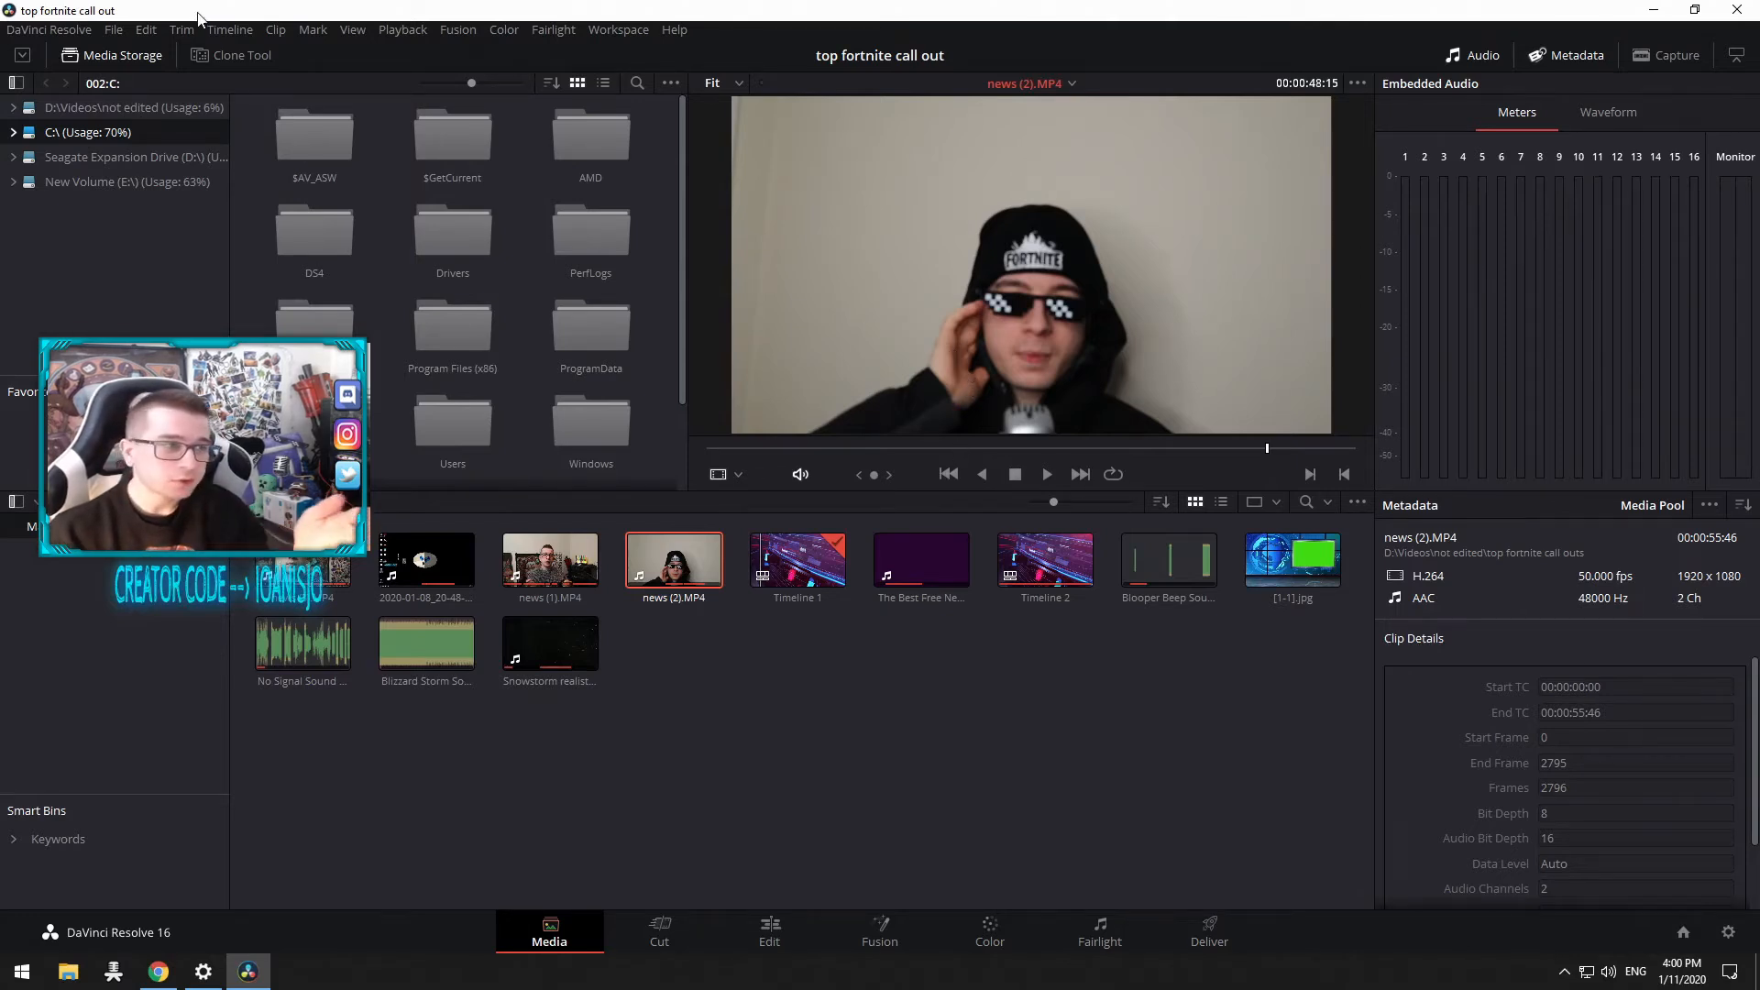
# Step: Open the Project Settings for the top fortnite call out project
pyautogui.click(113, 30)
pyautogui.click(220, 439)
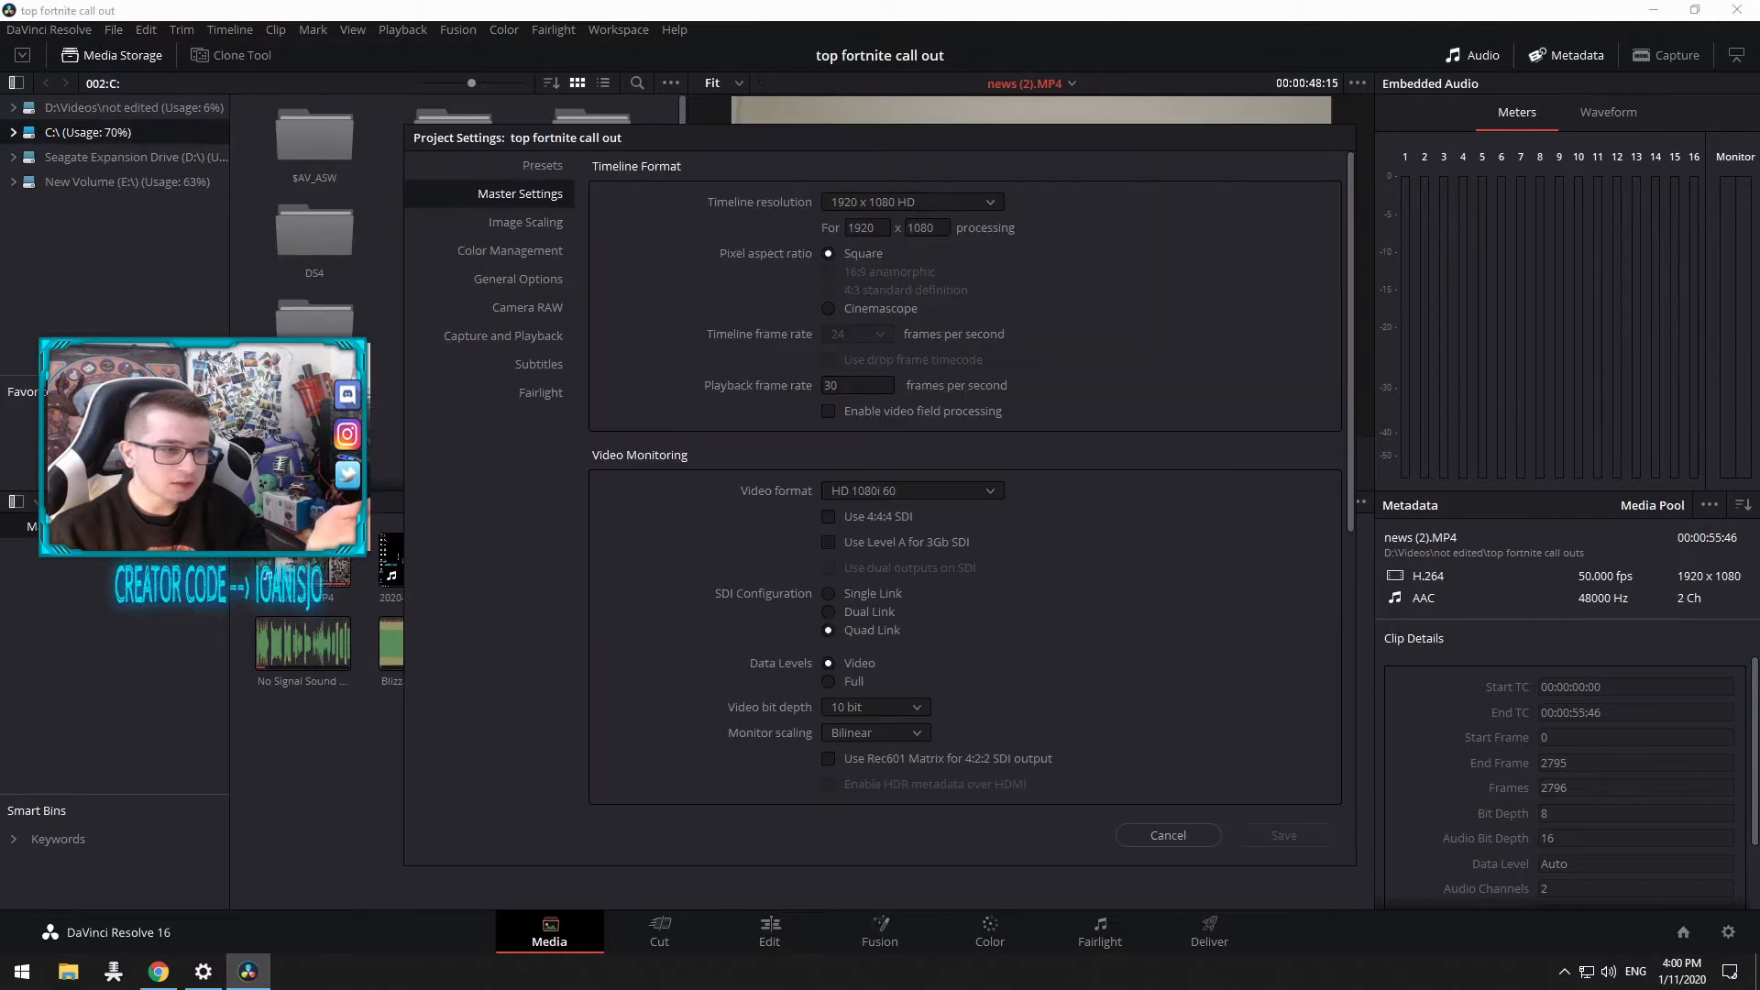
# Step: Scroll through the Master Settings of the project settings and cancel the dialog
pyautogui.scroll(-5, 1073, 513)
pyautogui.scroll(5, 1100, 615)
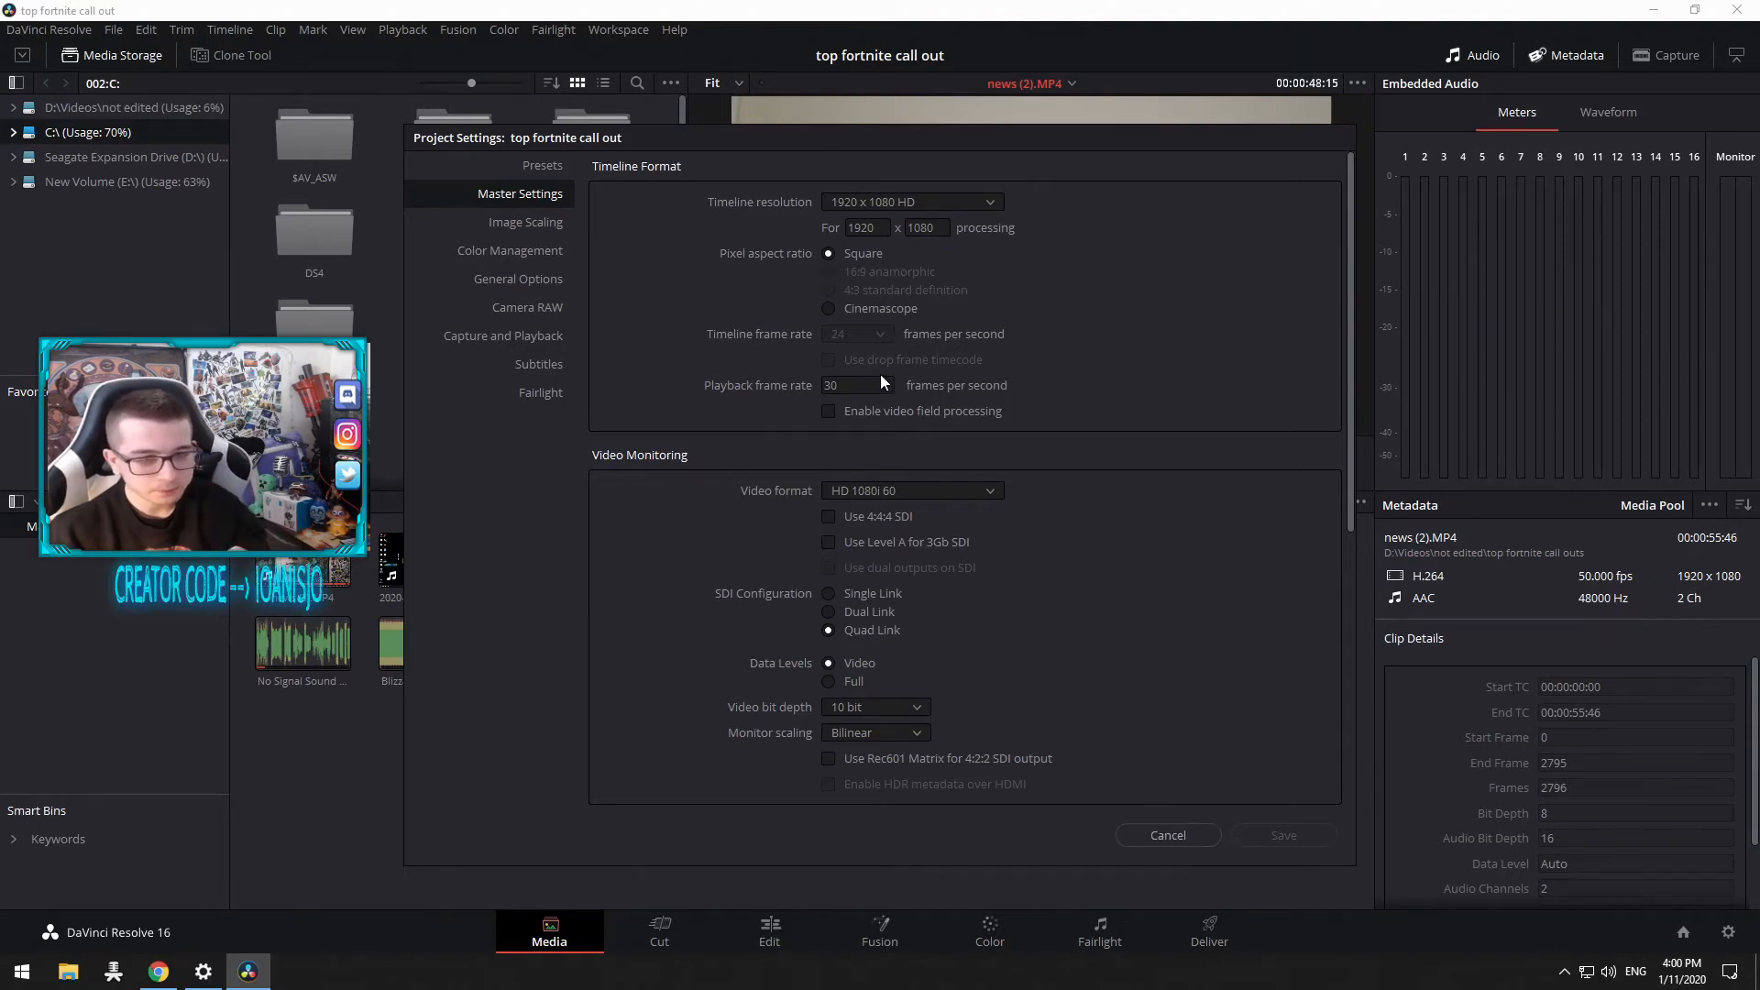
pyautogui.click(1136, 834)
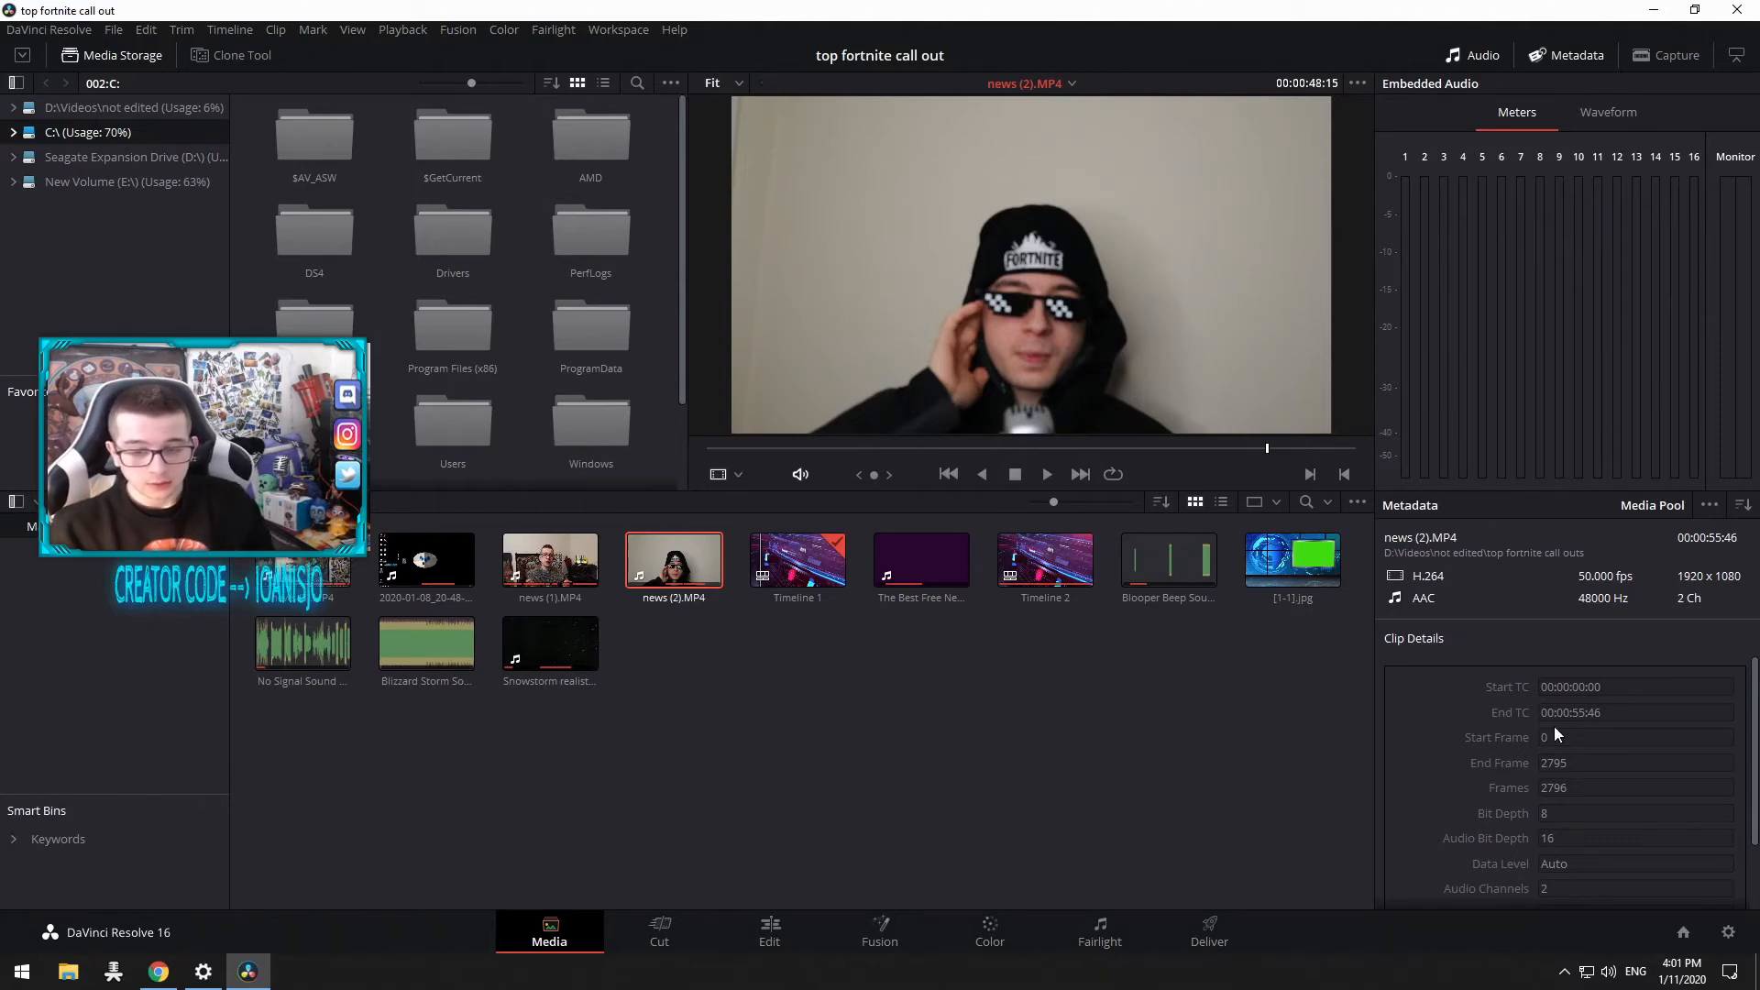
# Step: Visit the Cut page, then open the Edit page
pyautogui.scroll(-3, 1554, 726)
pyautogui.click(706, 921)
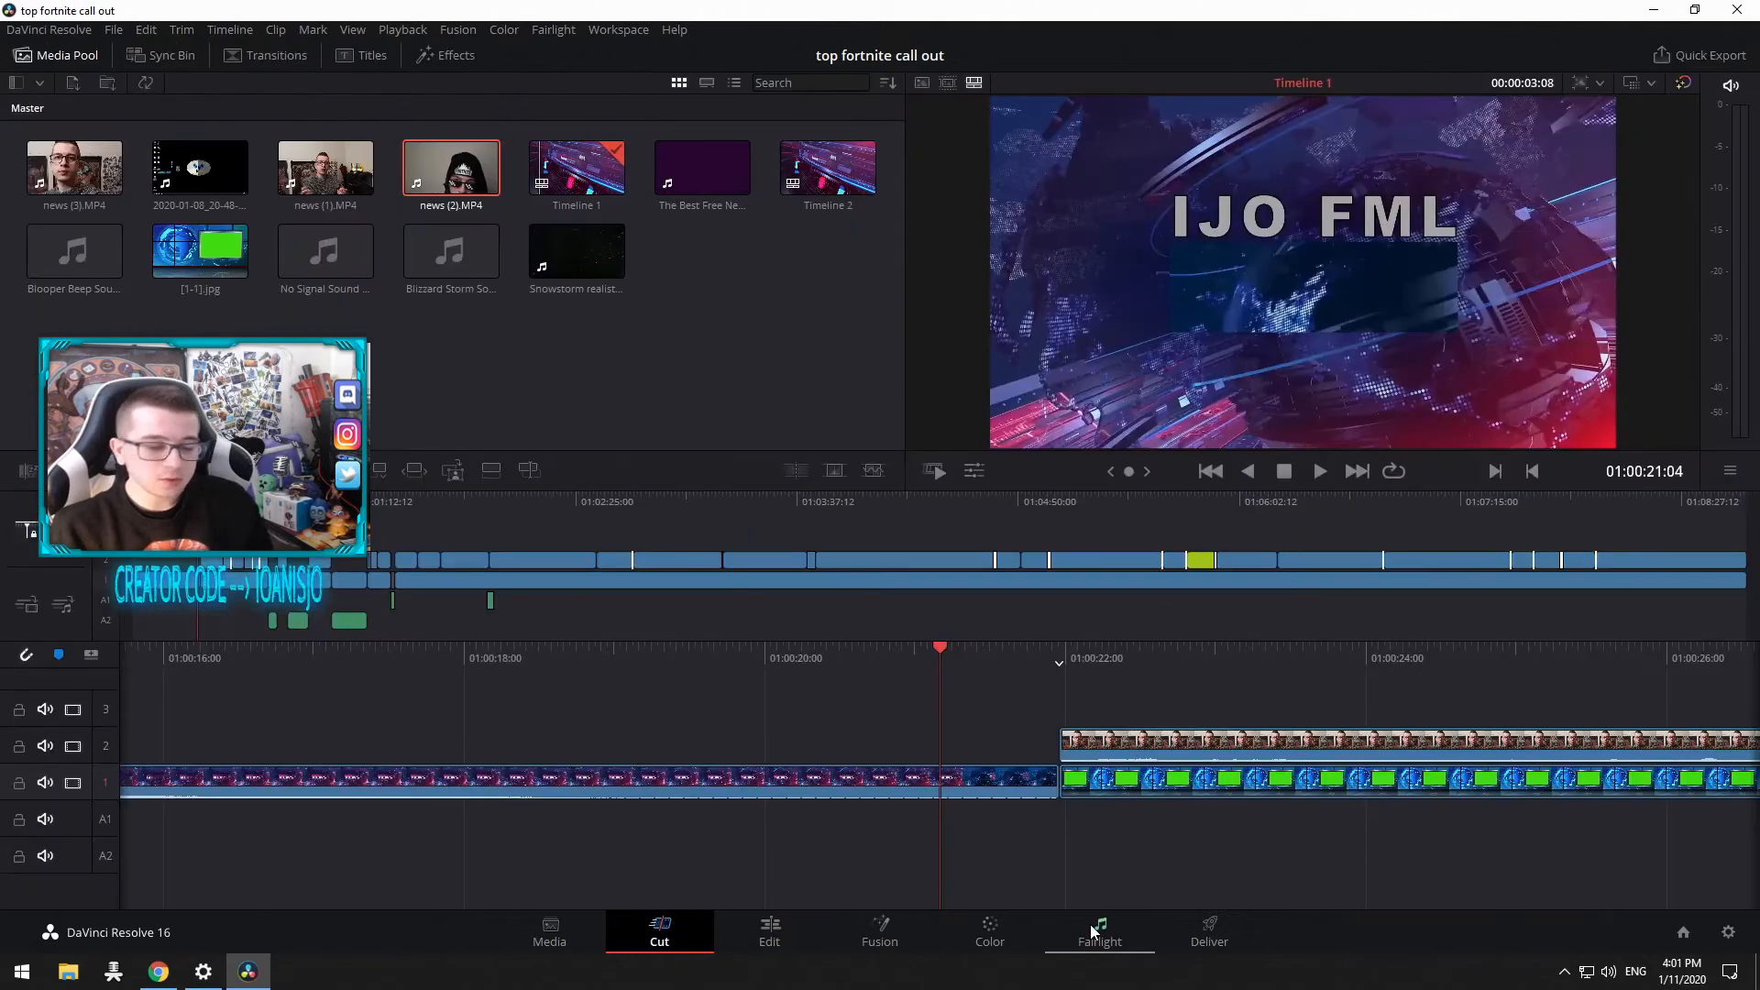
pyautogui.rightClick(1091, 924)
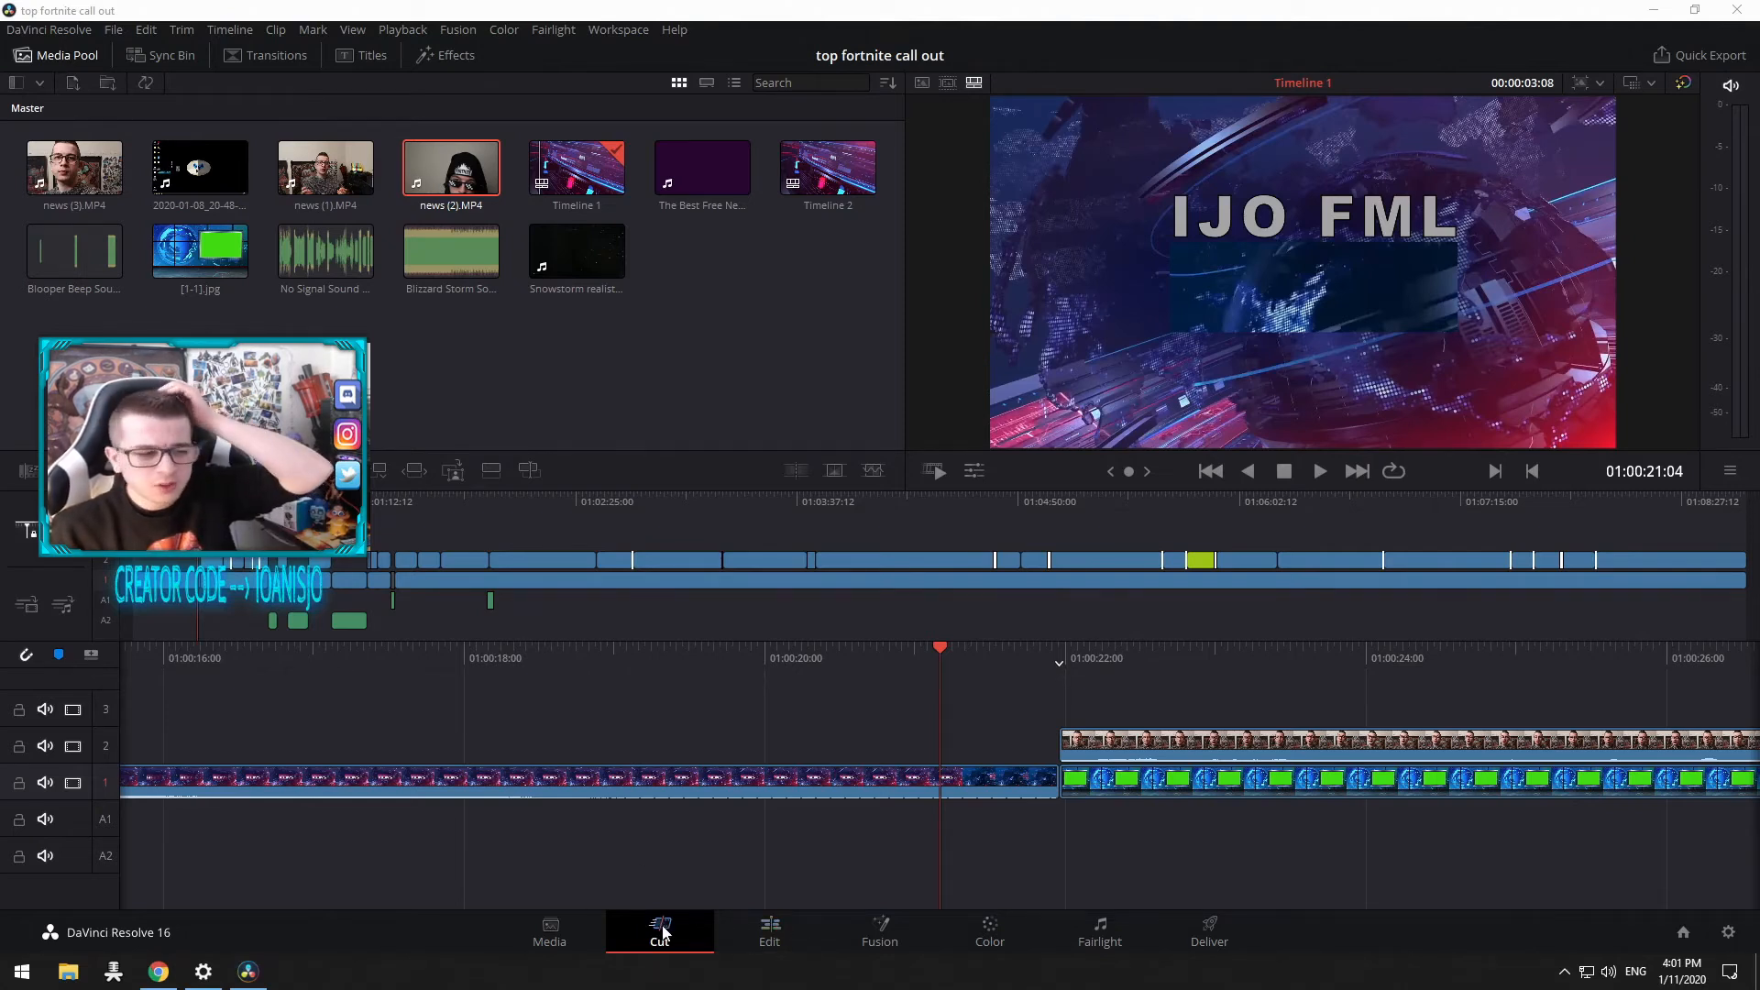
pyautogui.click(759, 945)
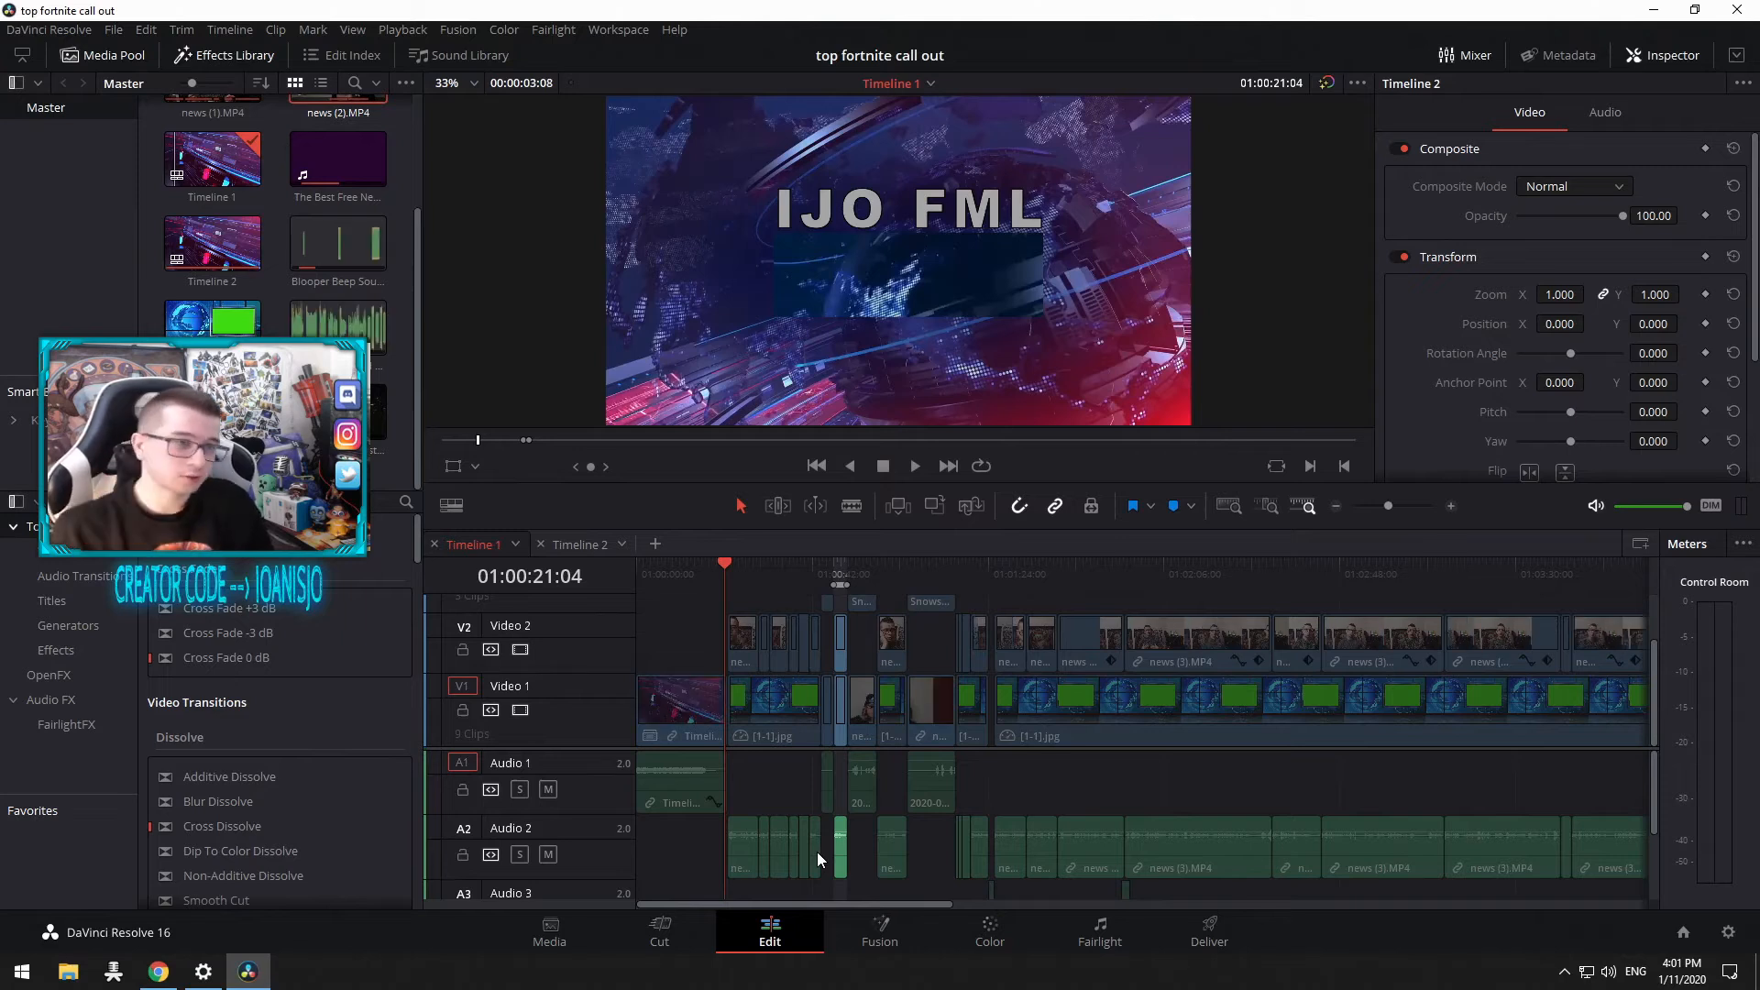
# Step: Browse the Video Transitions list in the Effects Library, including the Iris transitions
pyautogui.scroll(2, 187, 185)
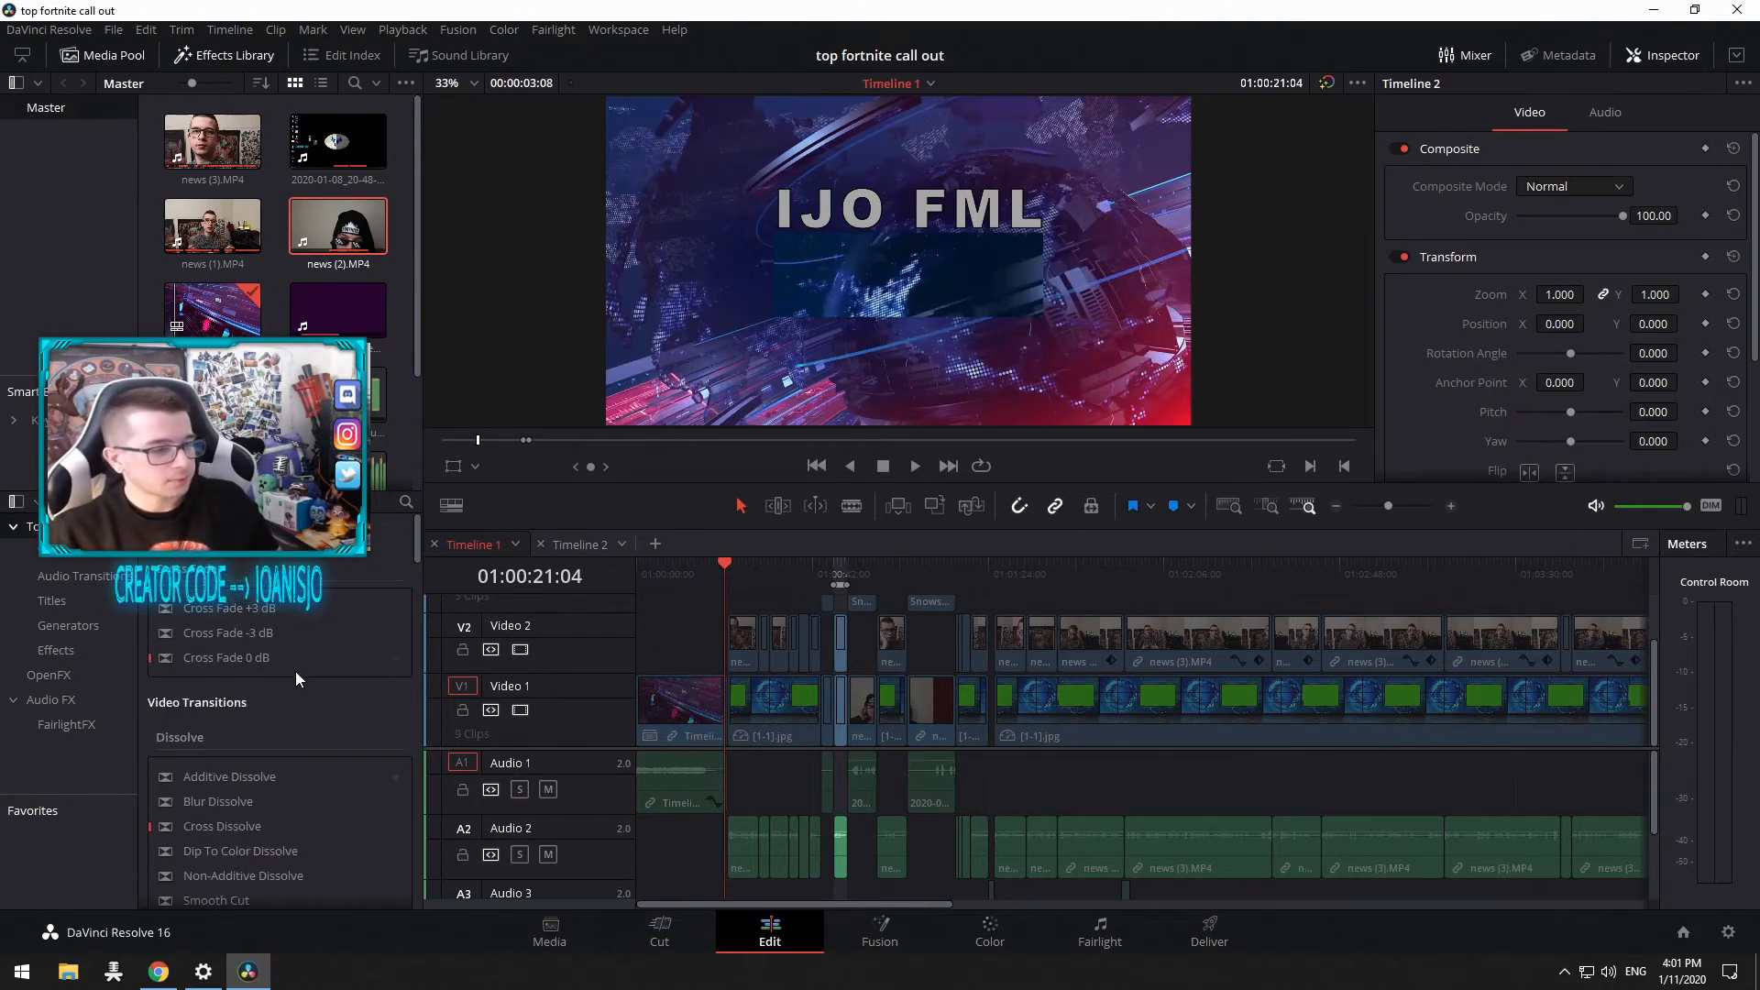
pyautogui.scroll(-6, 295, 660)
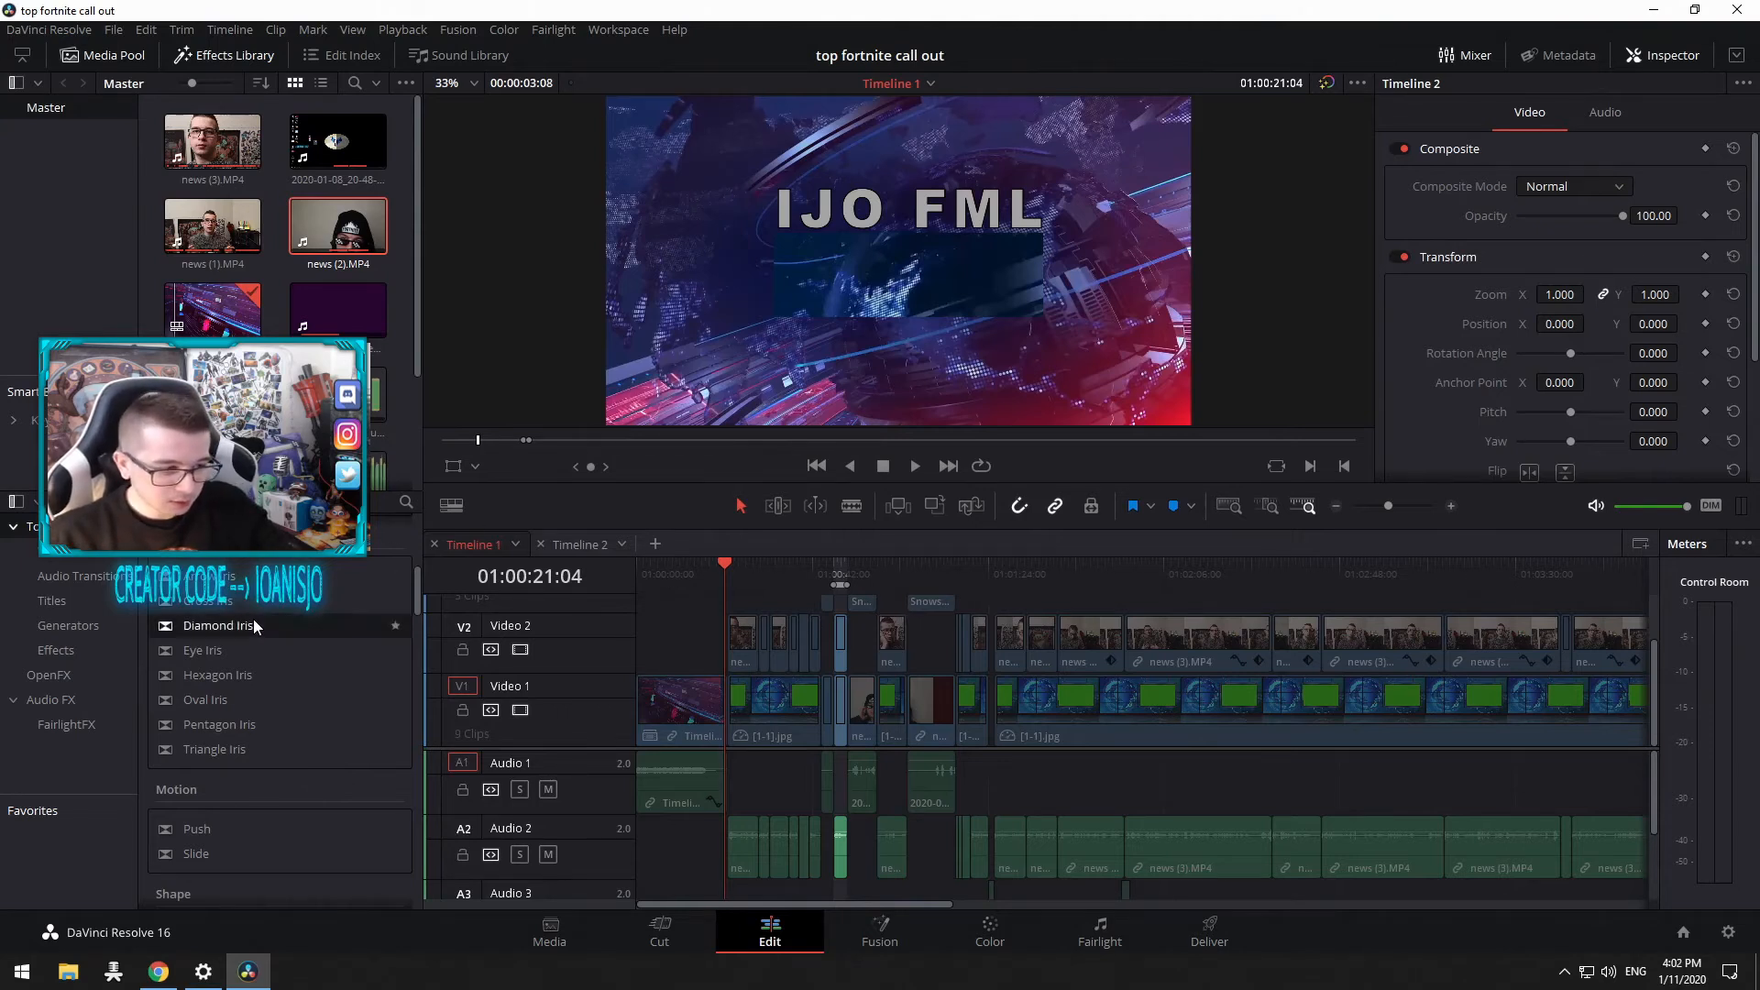
pyautogui.moveTo(253, 619); pyautogui.dragTo(168, 636)
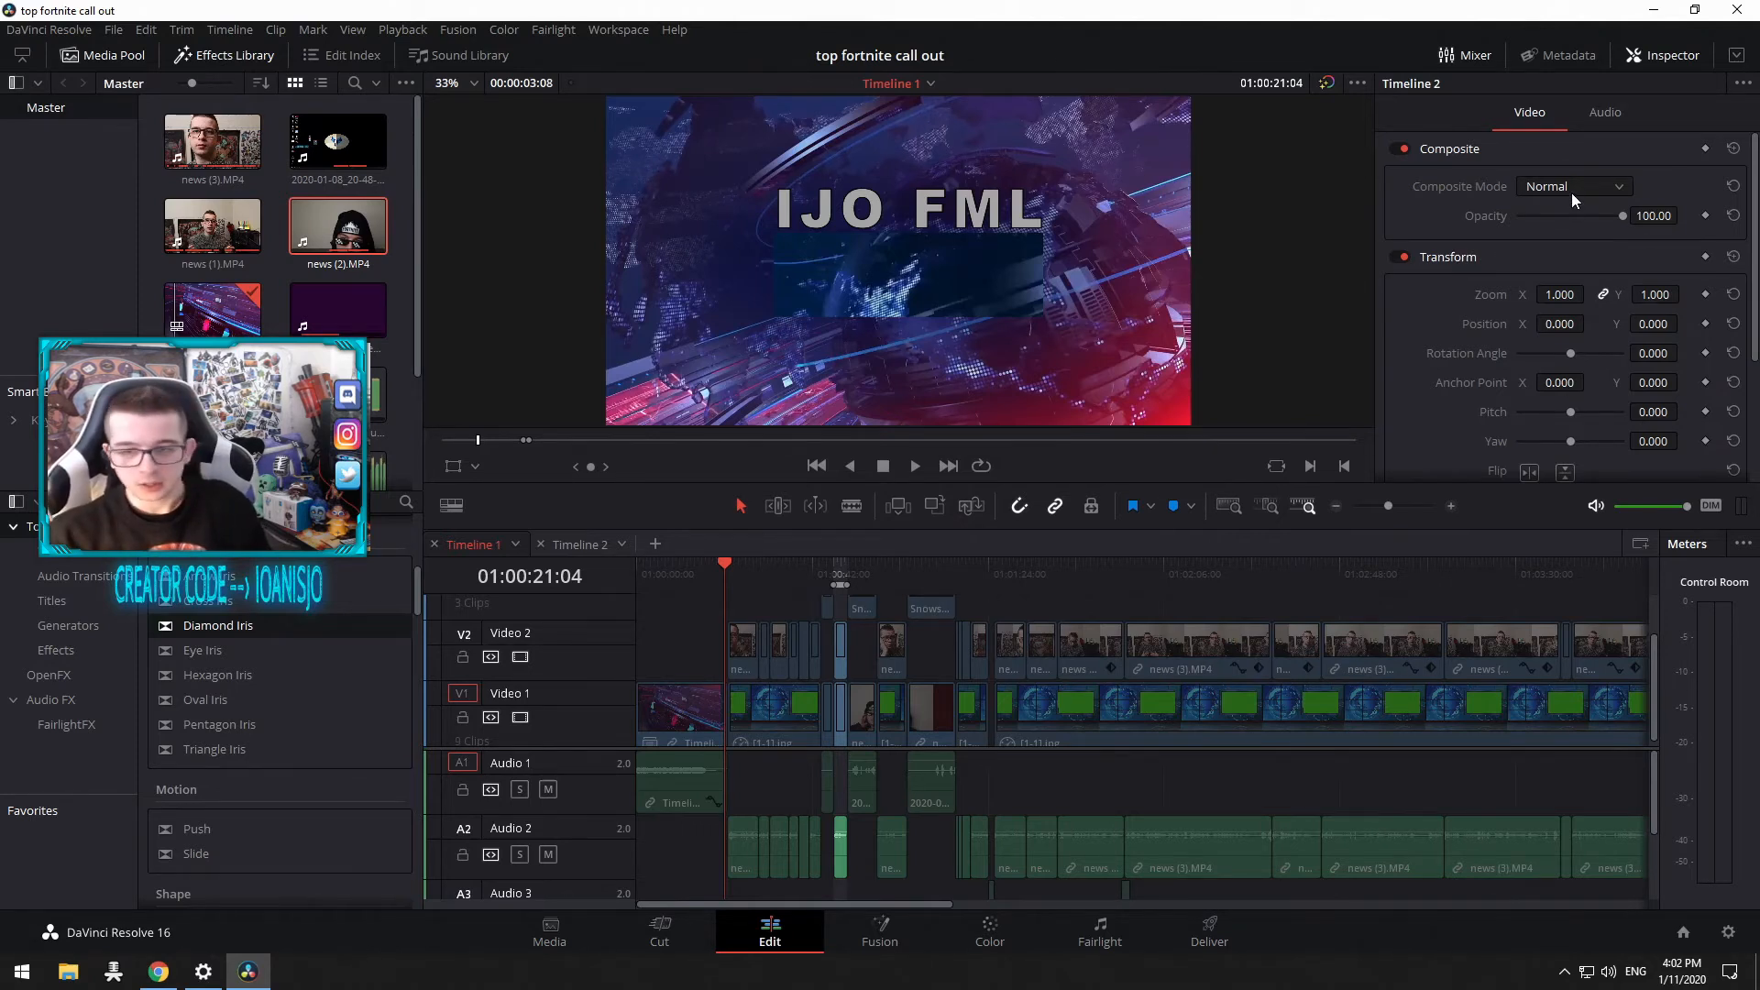
pyautogui.scroll(-2, 1572, 192)
pyautogui.scroll(2, 1567, 238)
pyautogui.scroll(-2, 1567, 266)
pyautogui.scroll(2, 1564, 290)
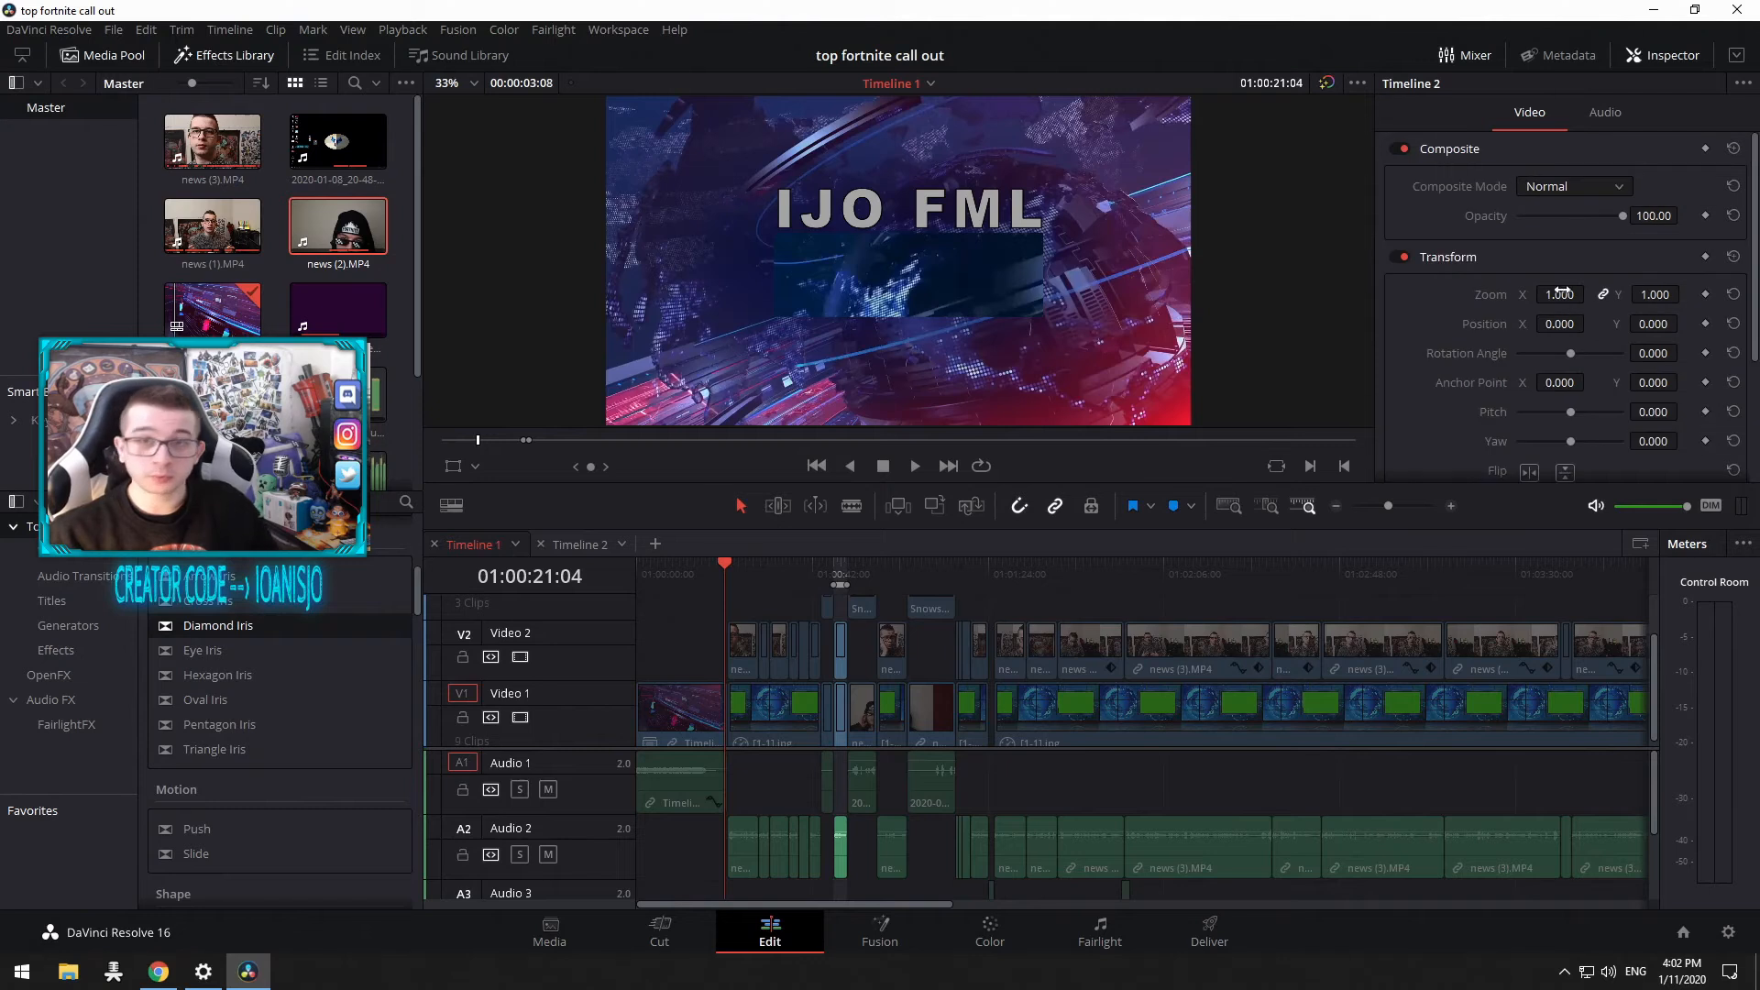
# Step: Enable the Transform overlay in the viewer and nudge the clip's position slightly to about X -6
pyautogui.click(455, 469)
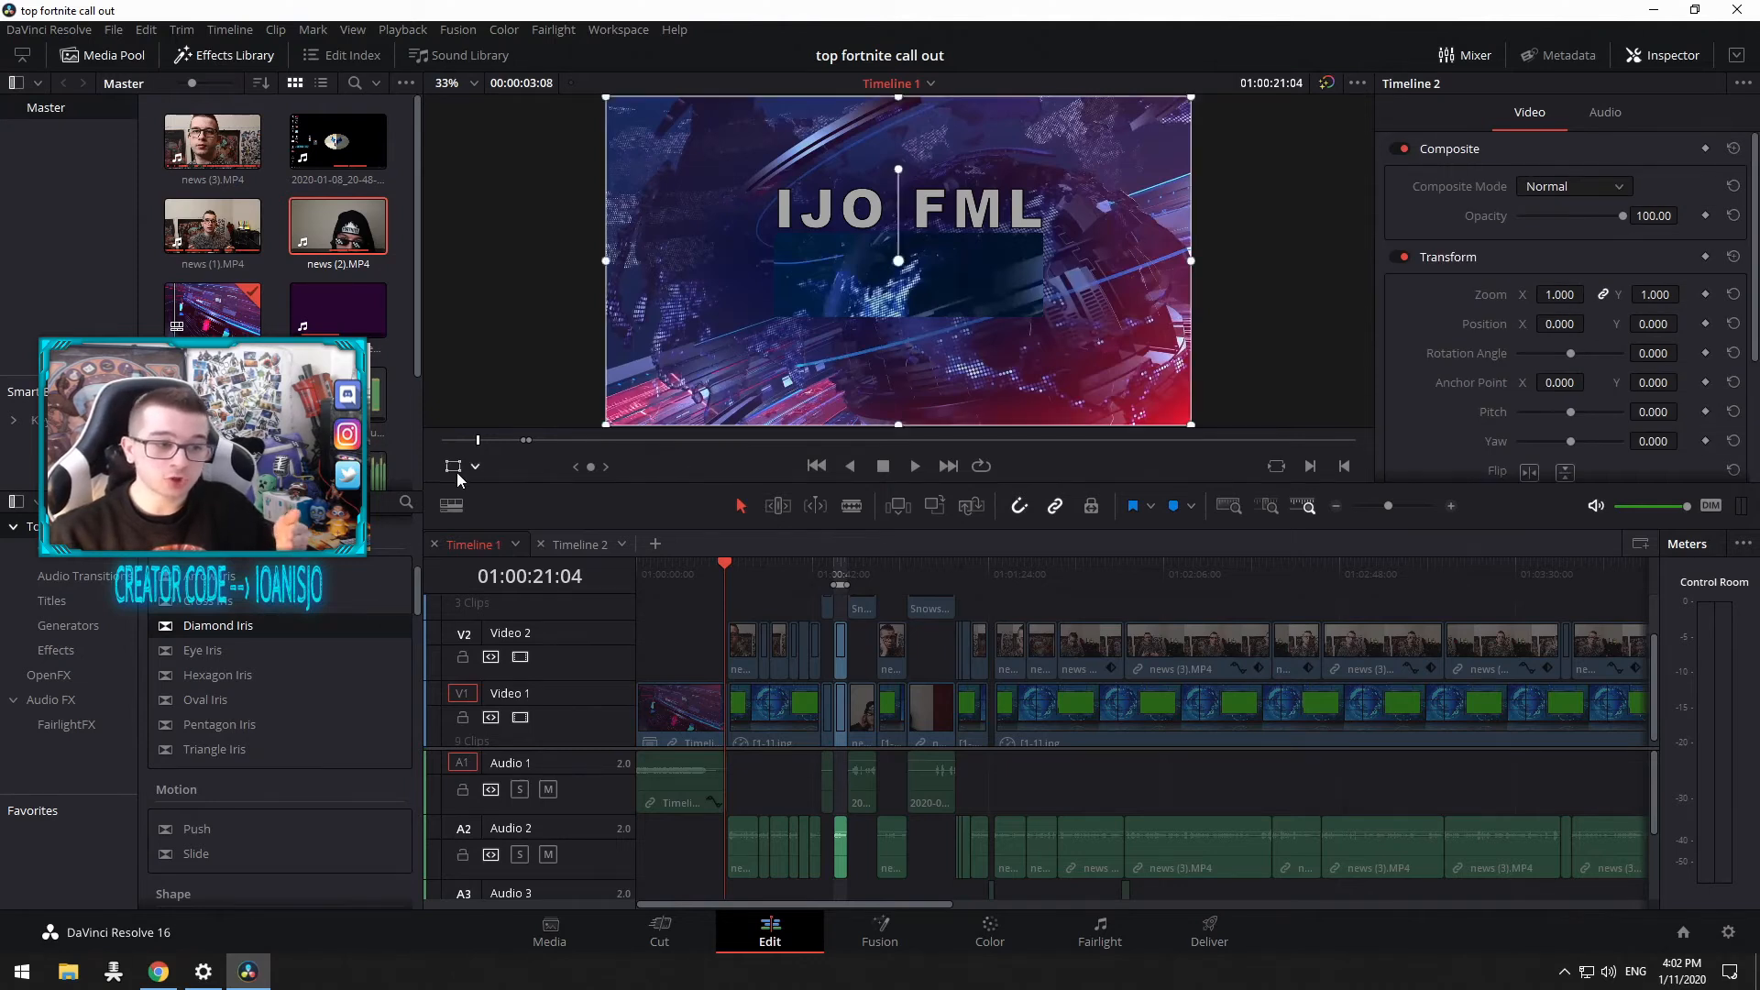
pyautogui.moveTo(907, 389)
pyautogui.mouseDown()
pyautogui.moveTo(902, 360)
pyautogui.moveTo(927, 434)
pyautogui.moveTo(916, 406)
pyautogui.mouseUp()
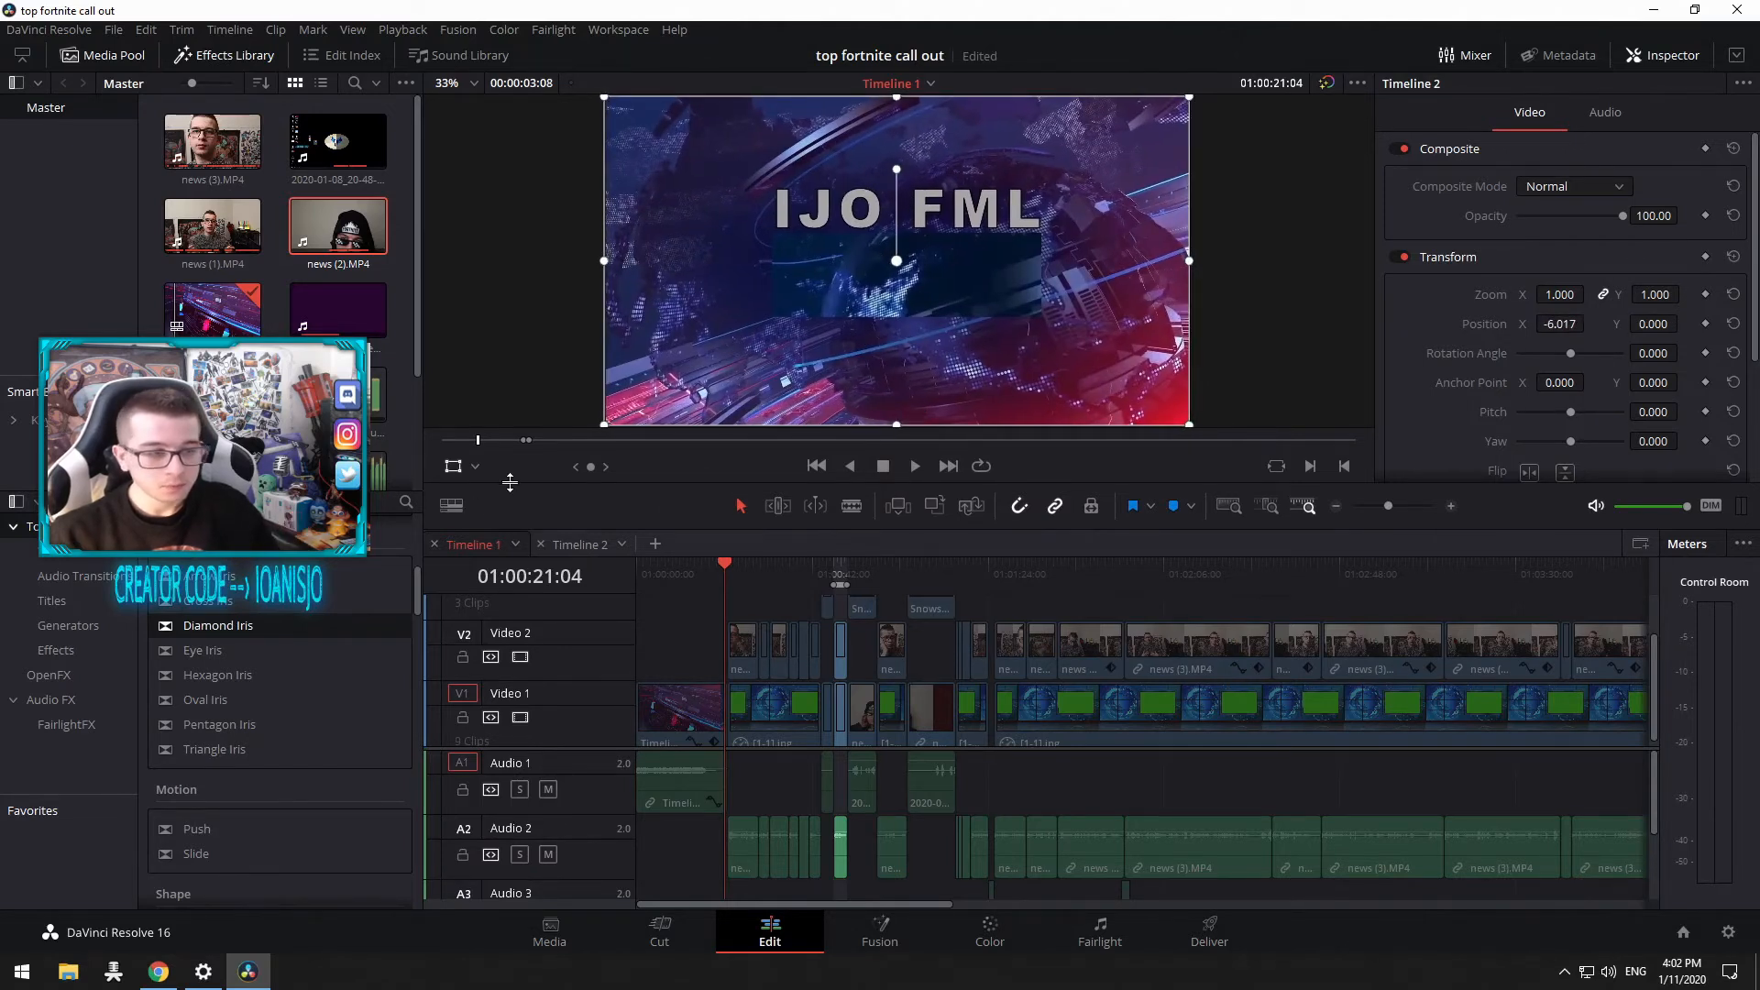
# Step: Switch the viewer overlay to Dynamic Zoom, then back to Transform
pyautogui.click(471, 471)
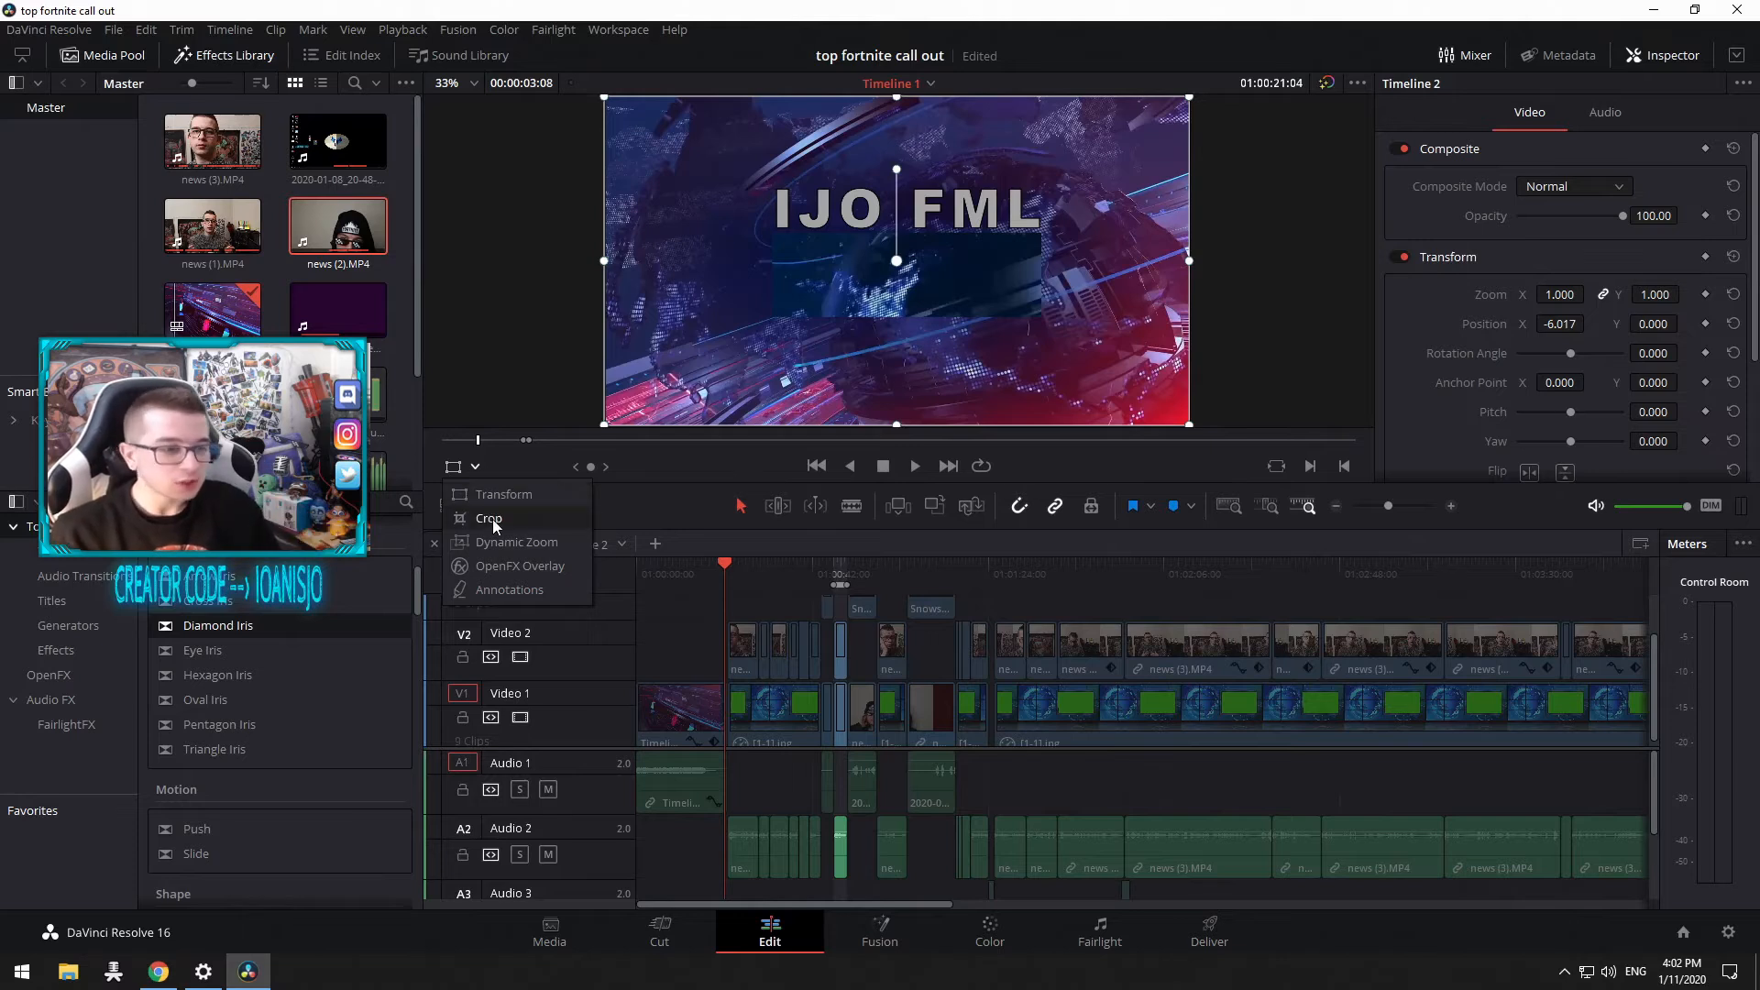
pyautogui.click(497, 542)
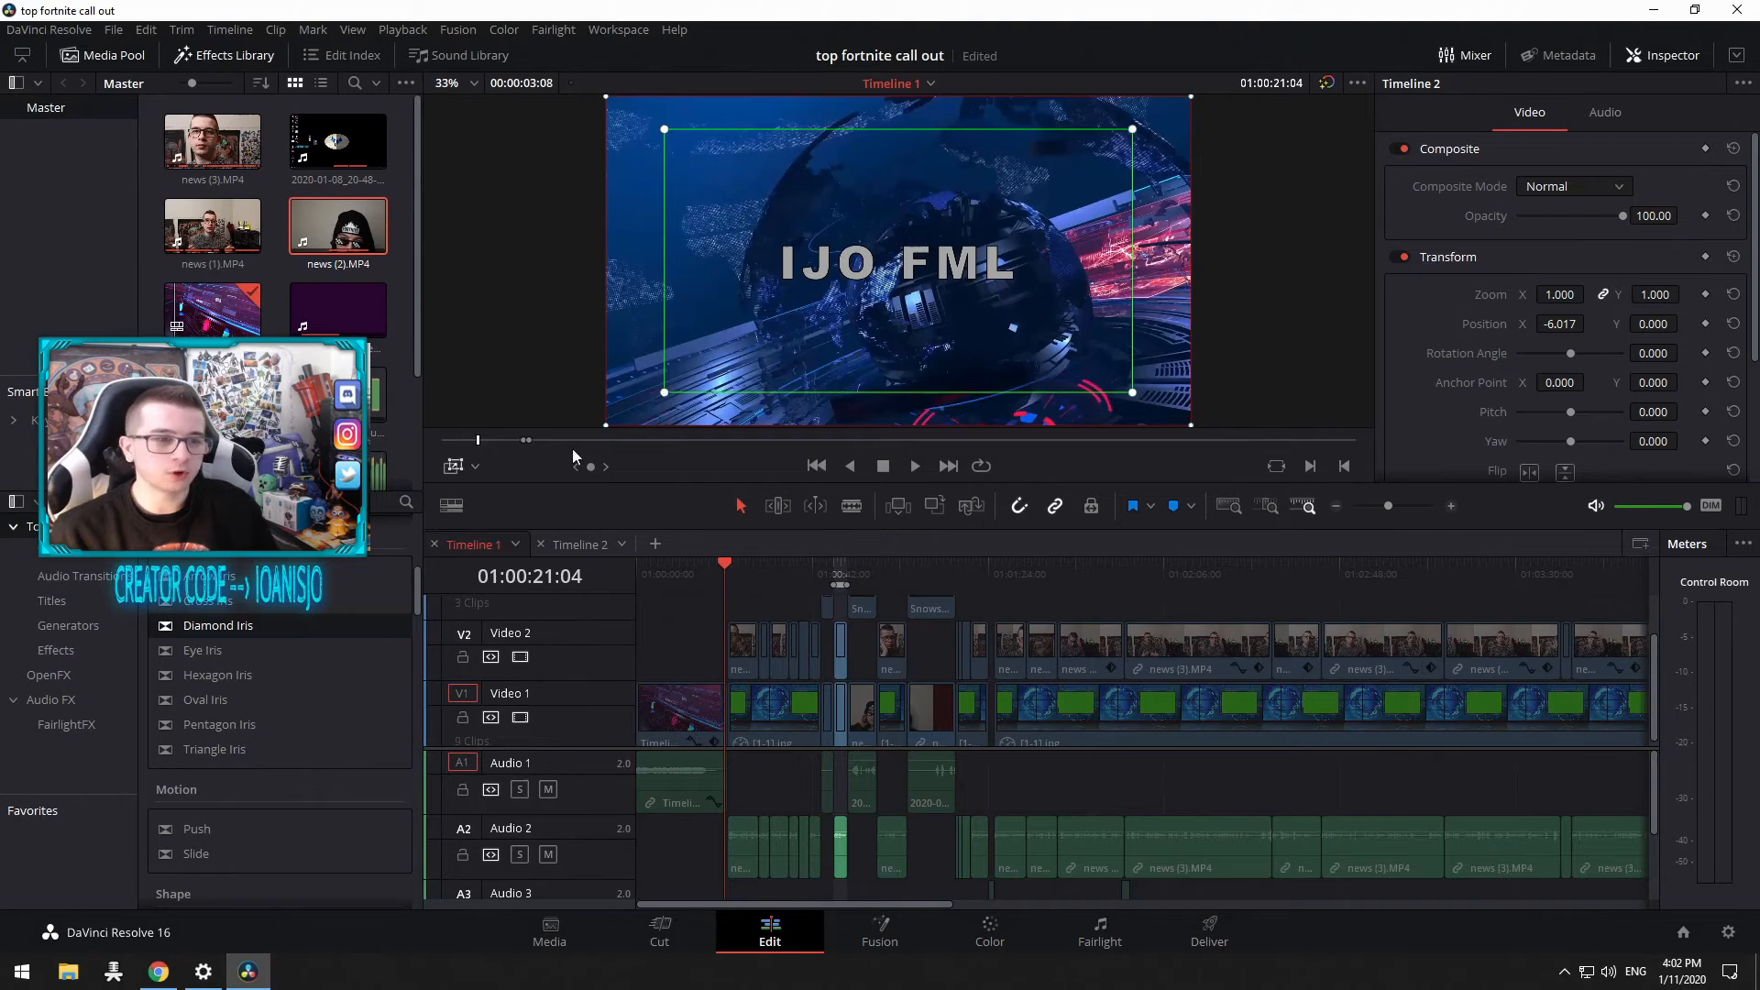
pyautogui.click(477, 471)
pyautogui.click(477, 495)
pyautogui.click(462, 465)
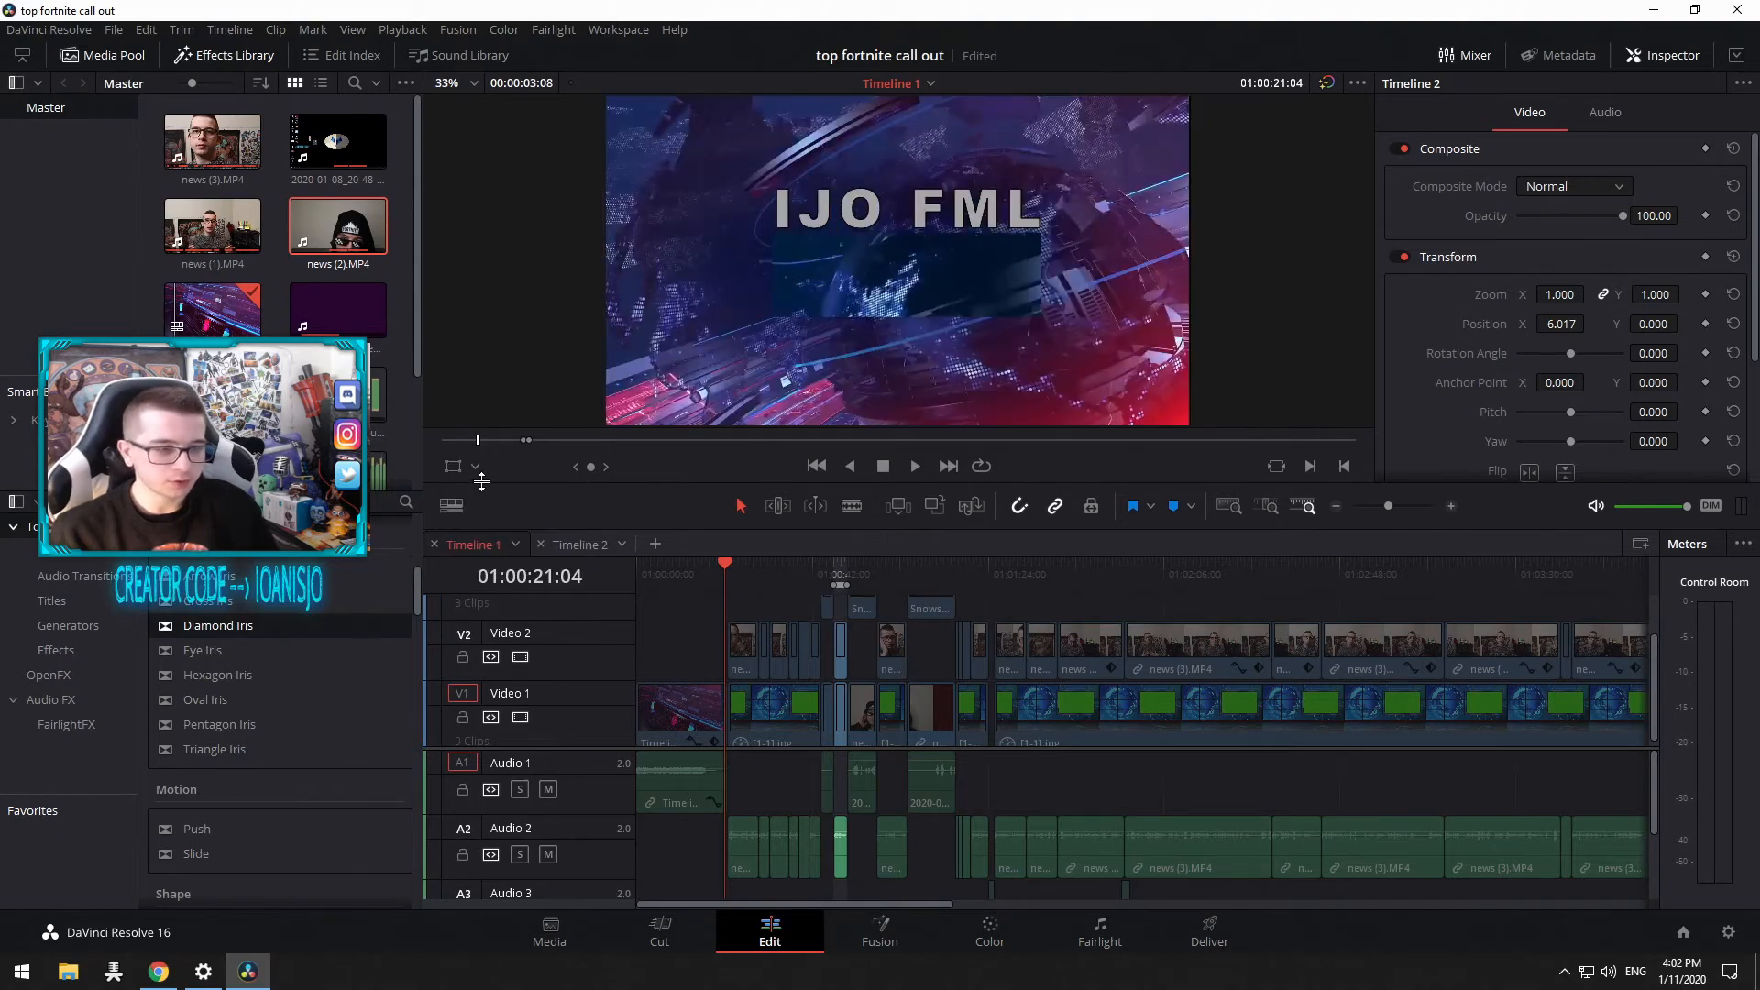
pyautogui.click(473, 466)
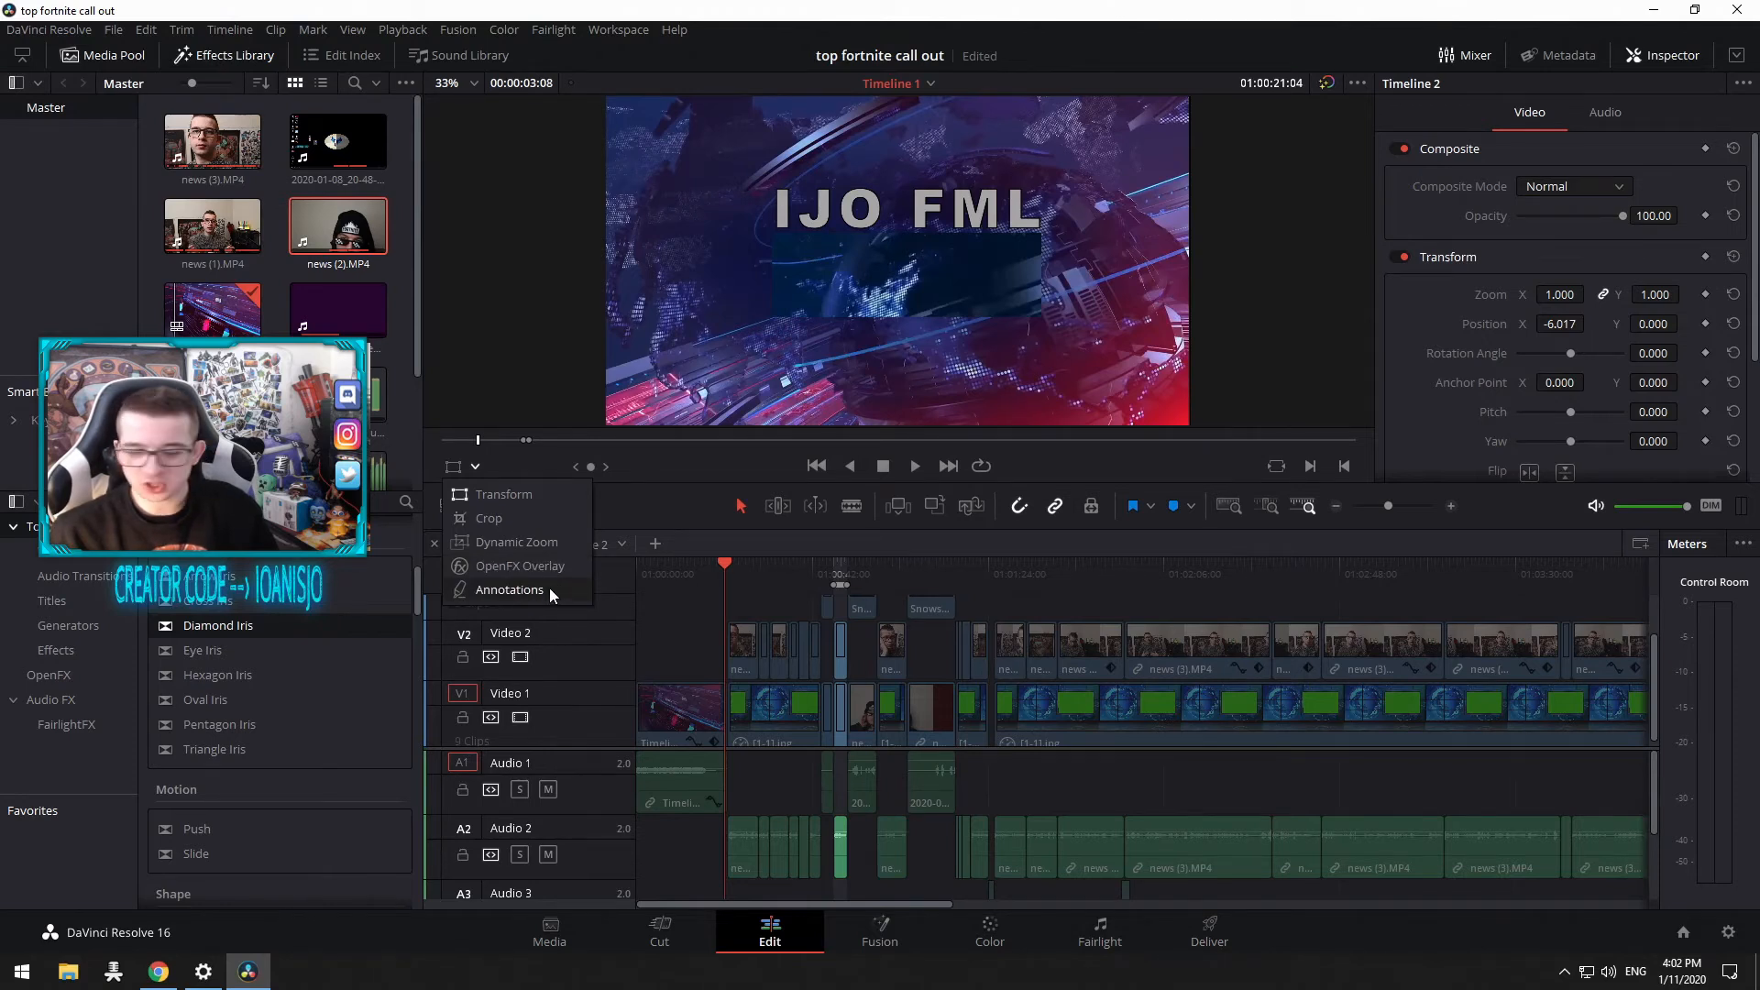
pyautogui.click(487, 495)
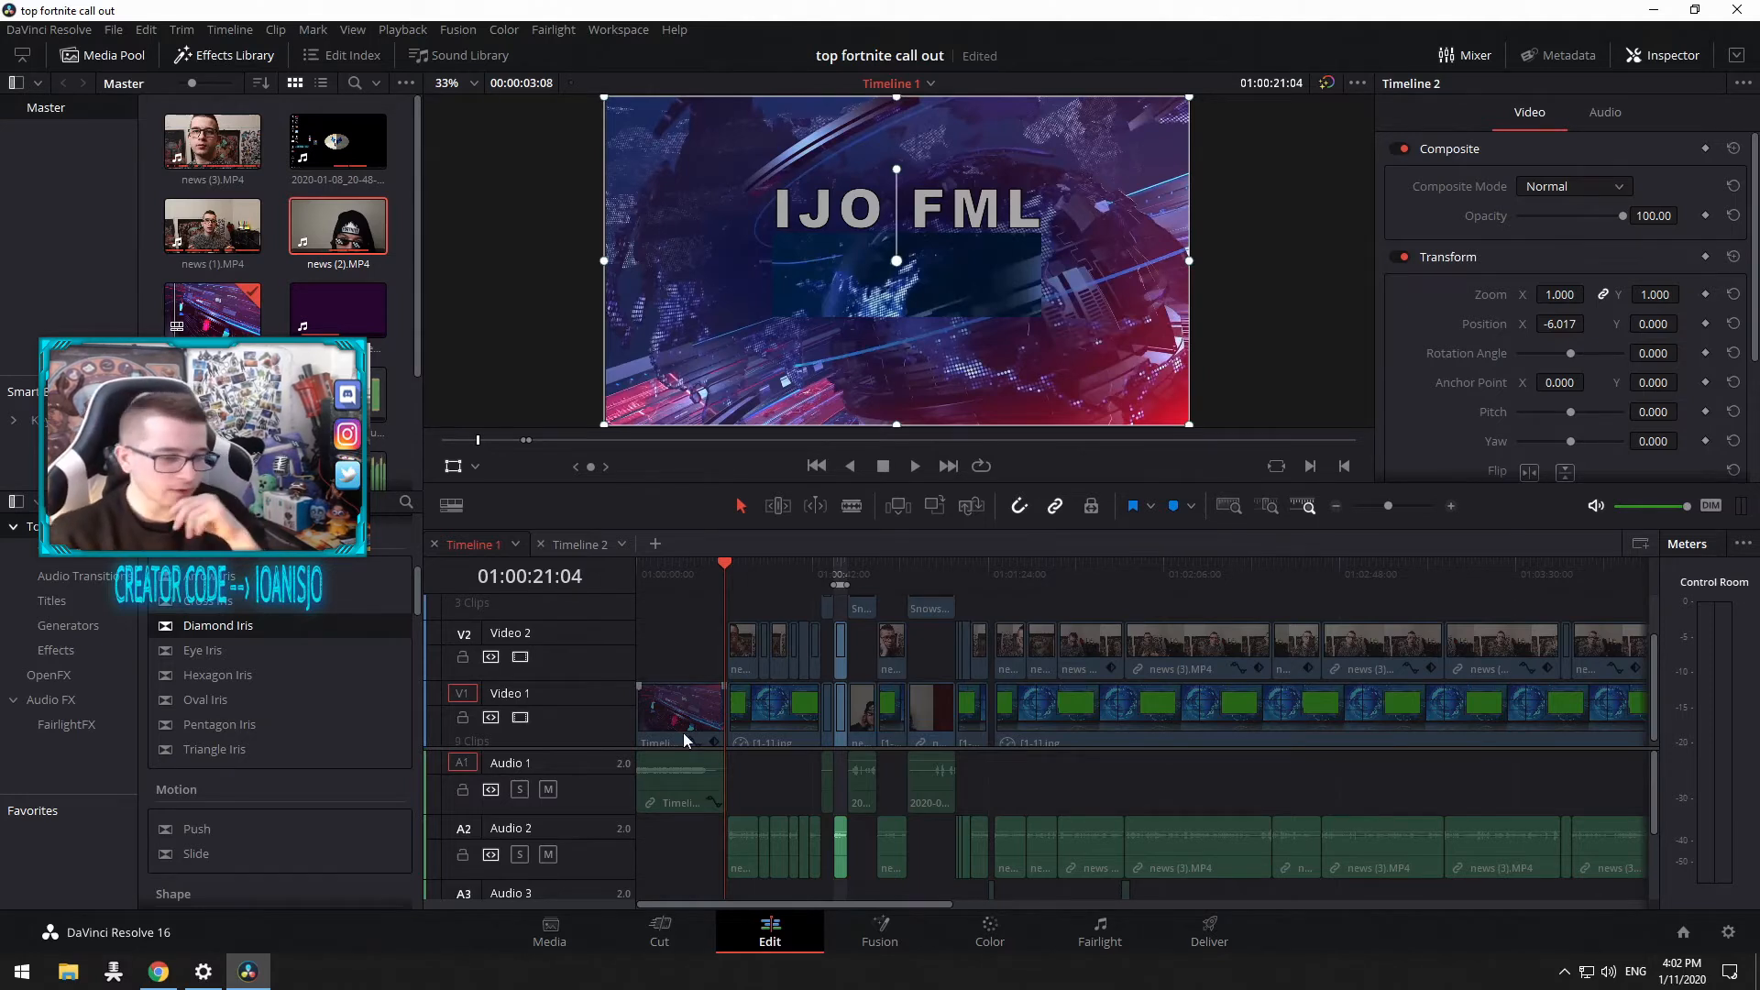
# Step: Move the playhead to 01:02:07:10 and switch the timeline between detail zoom and full-extent zoom
pyautogui.scroll(-3, 561, 635)
pyautogui.scroll(-2, 551, 840)
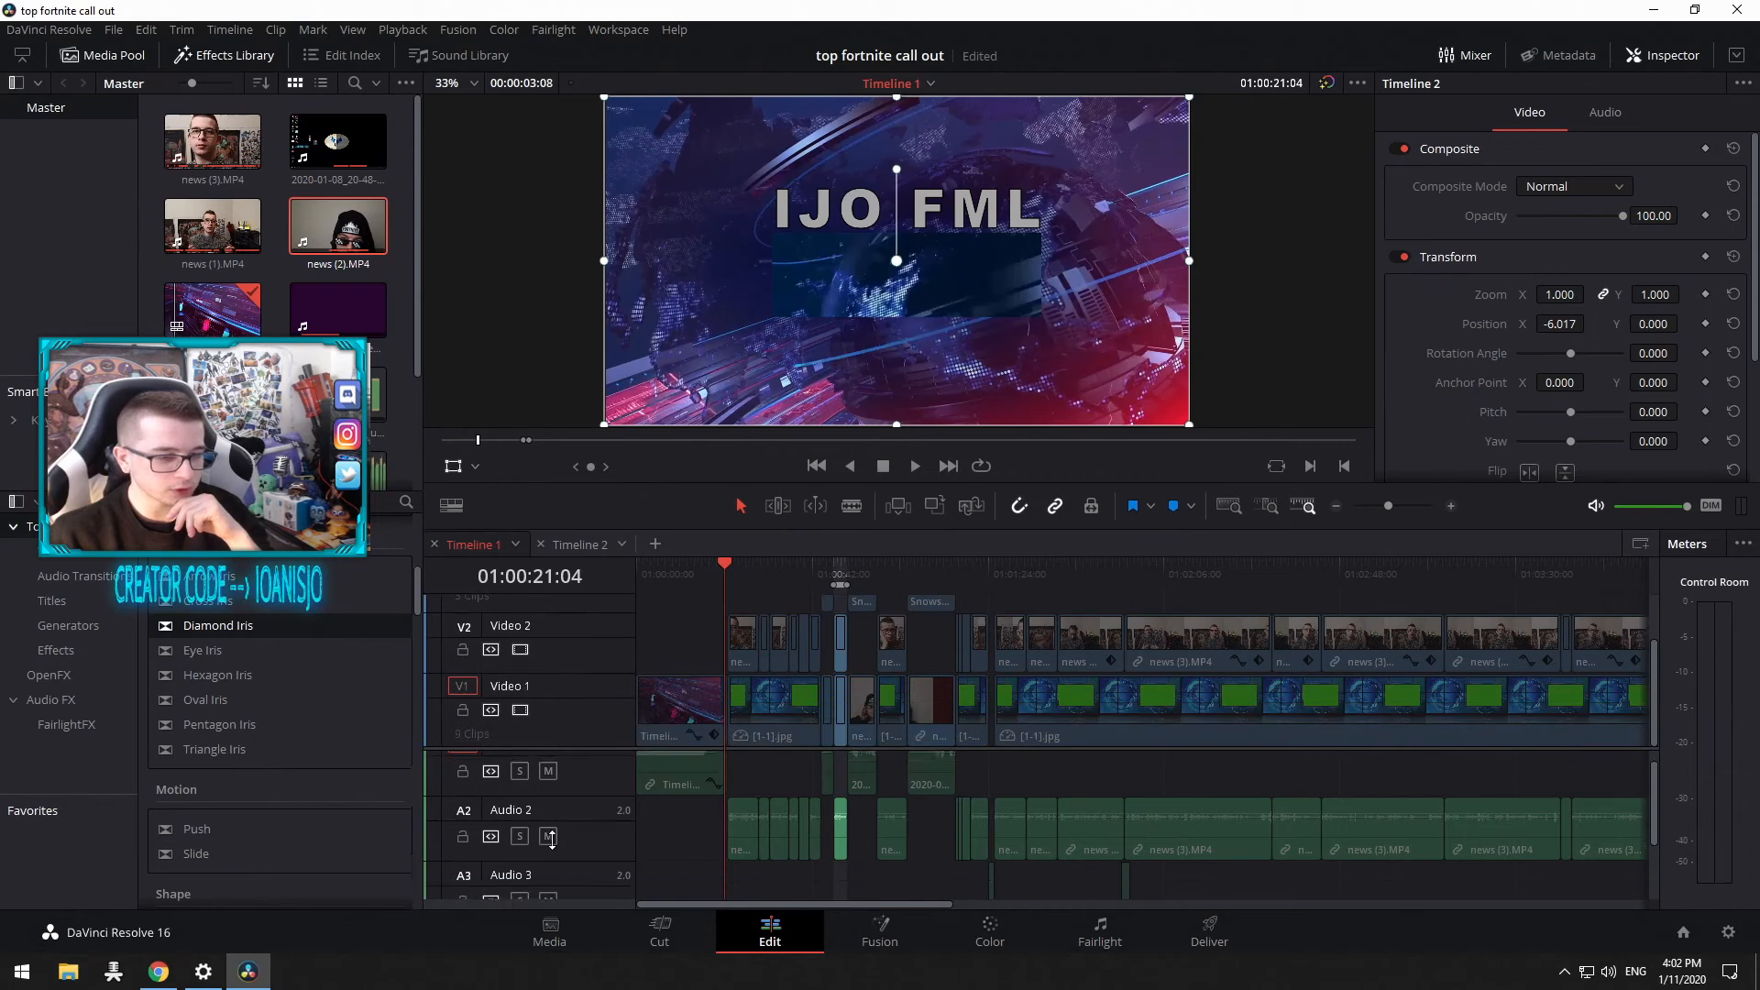
pyautogui.scroll(2, 555, 825)
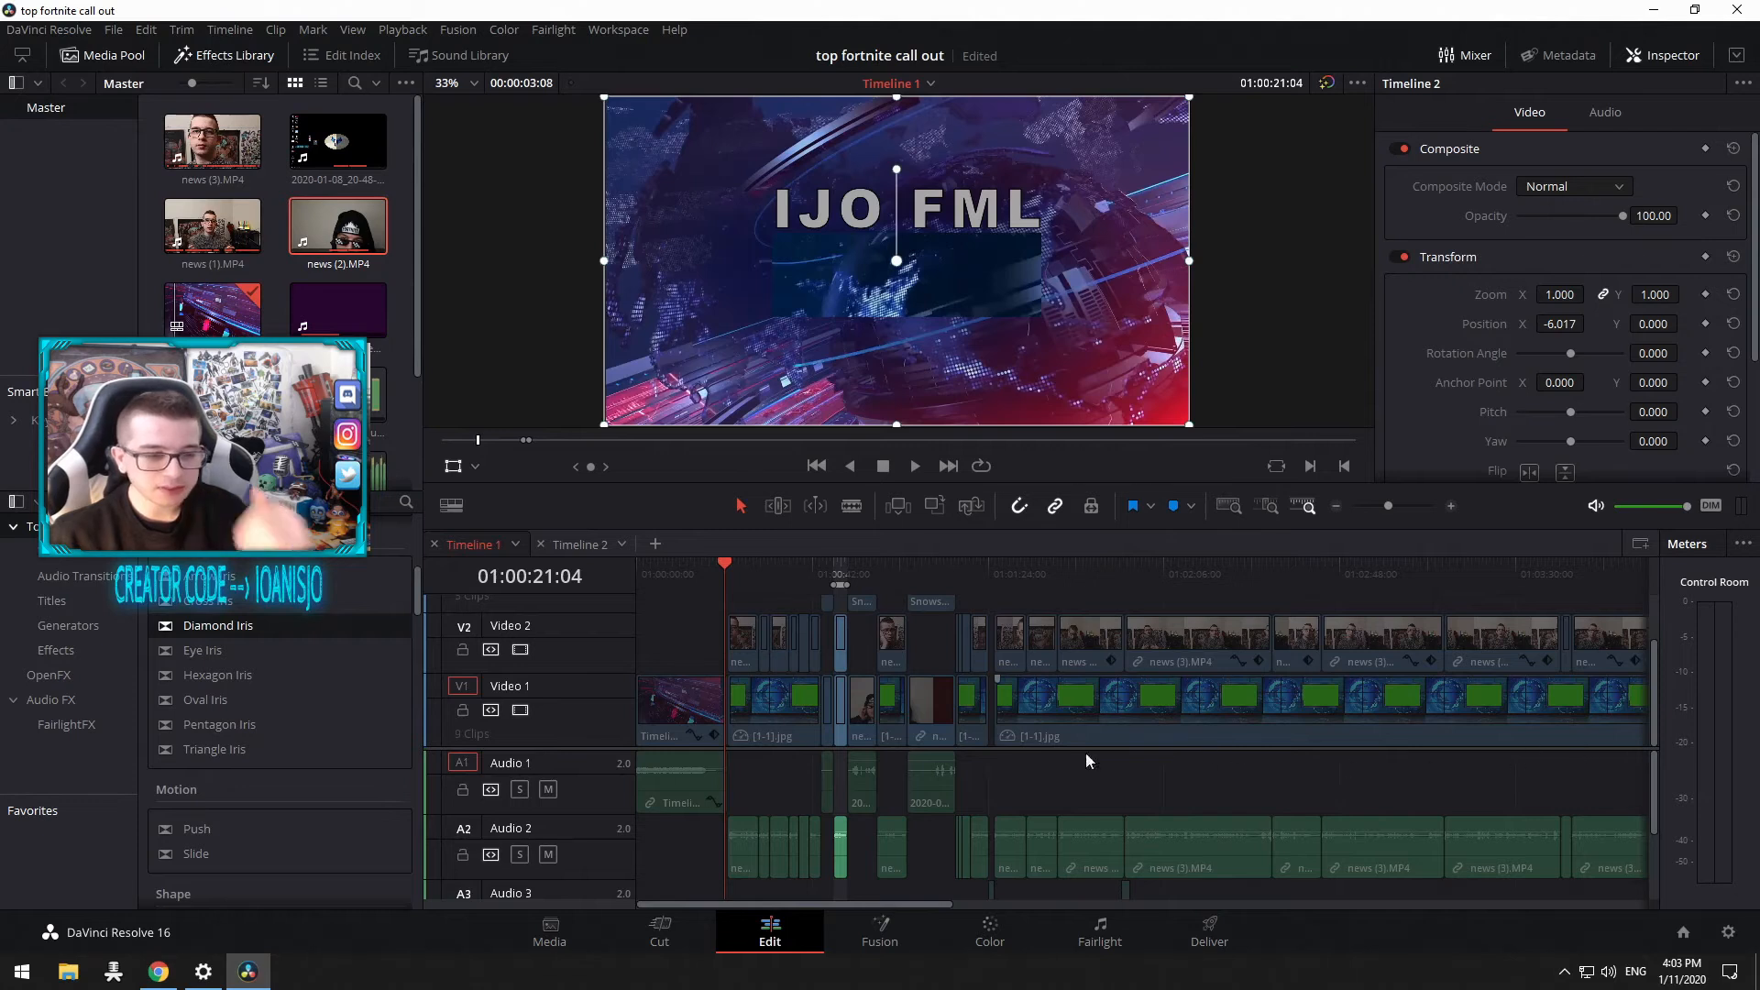
pyautogui.scroll(3, 658, 689)
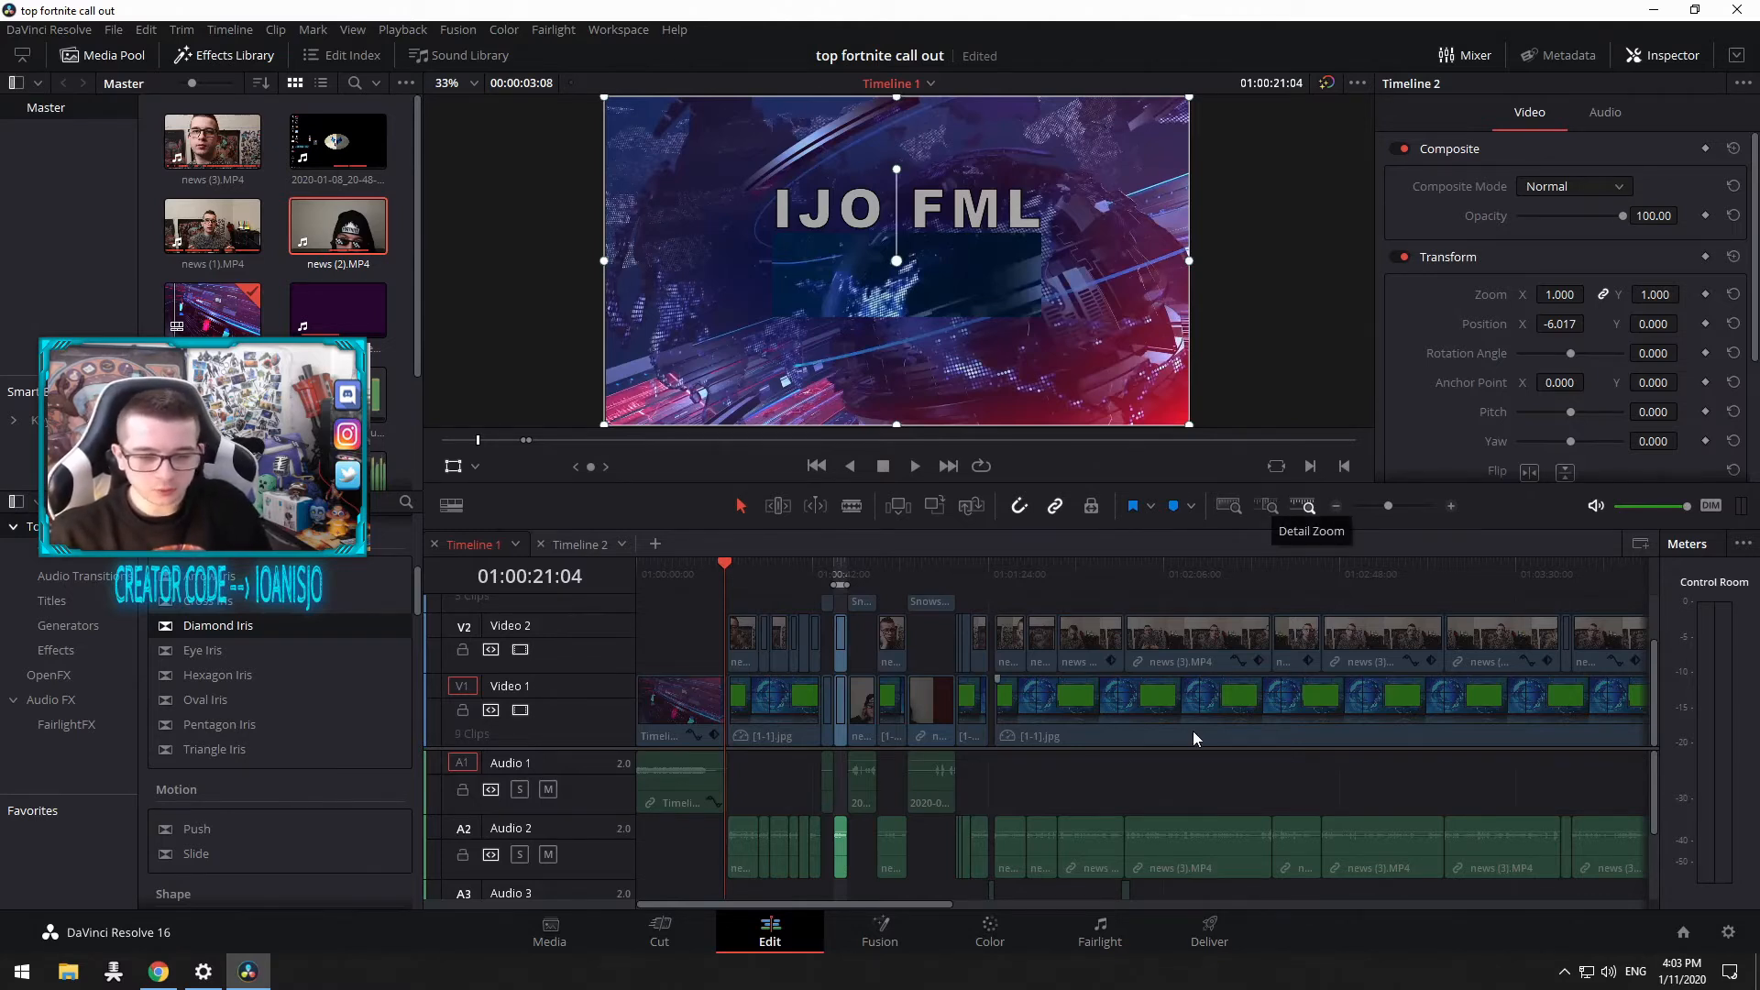
pyautogui.click(1170, 563)
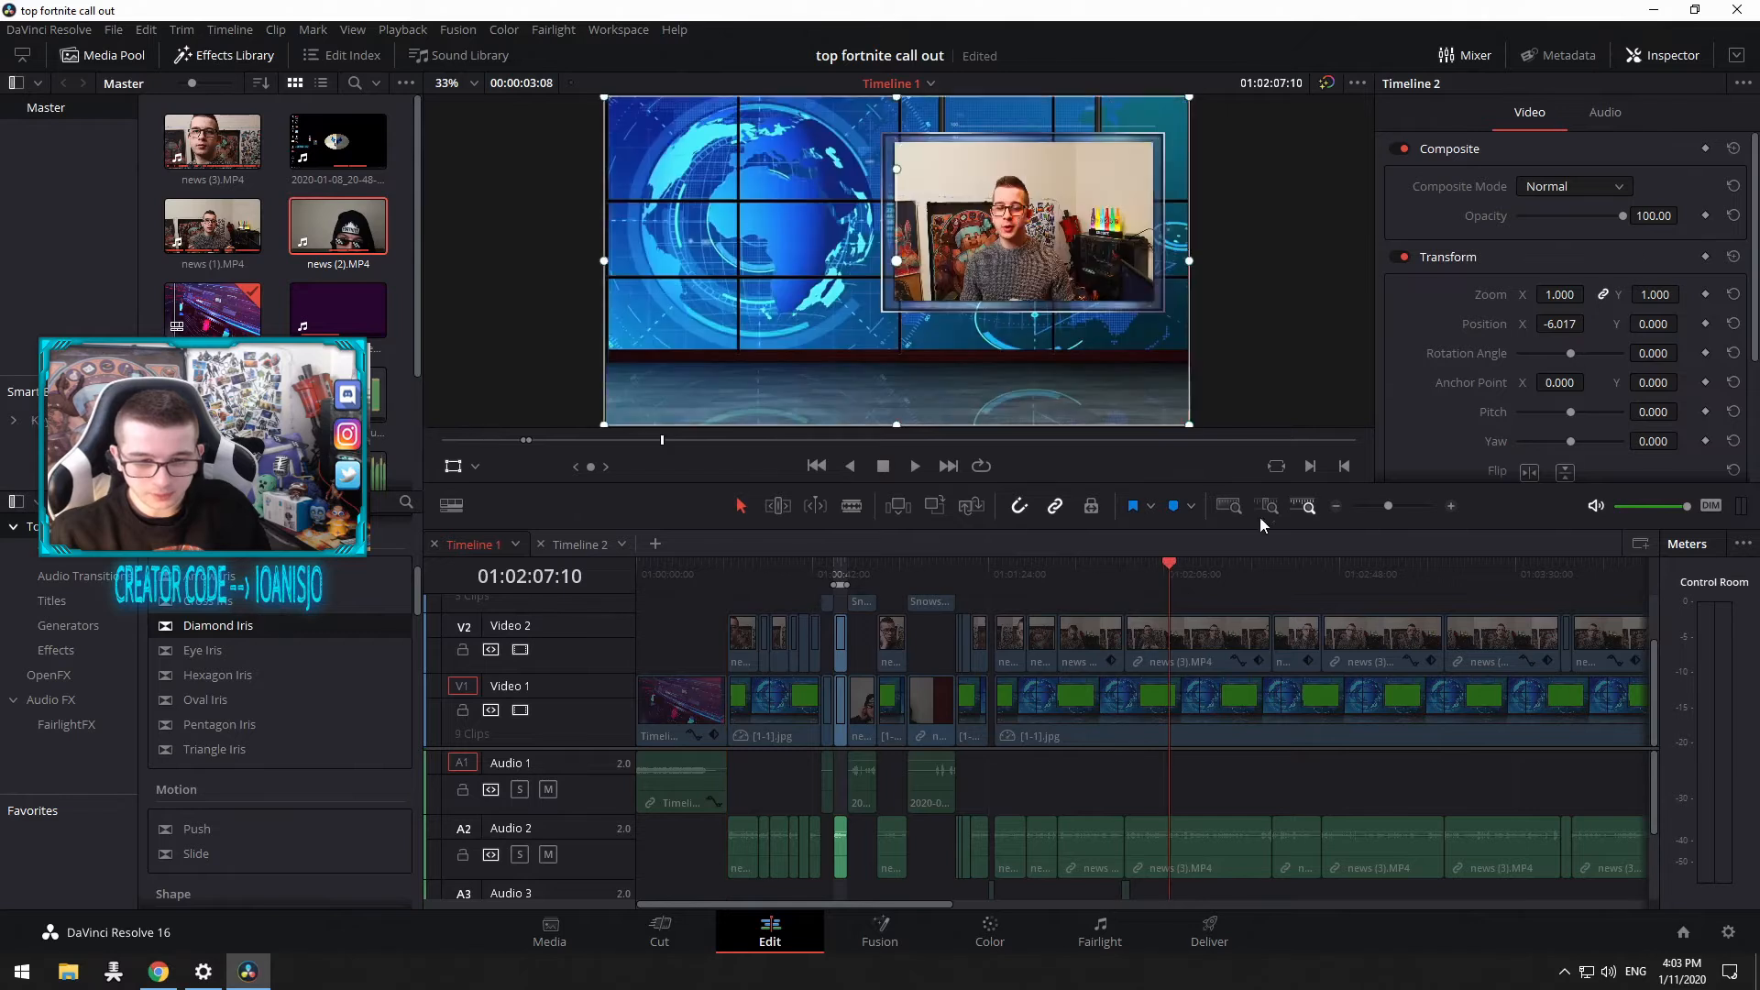
pyautogui.click(1263, 505)
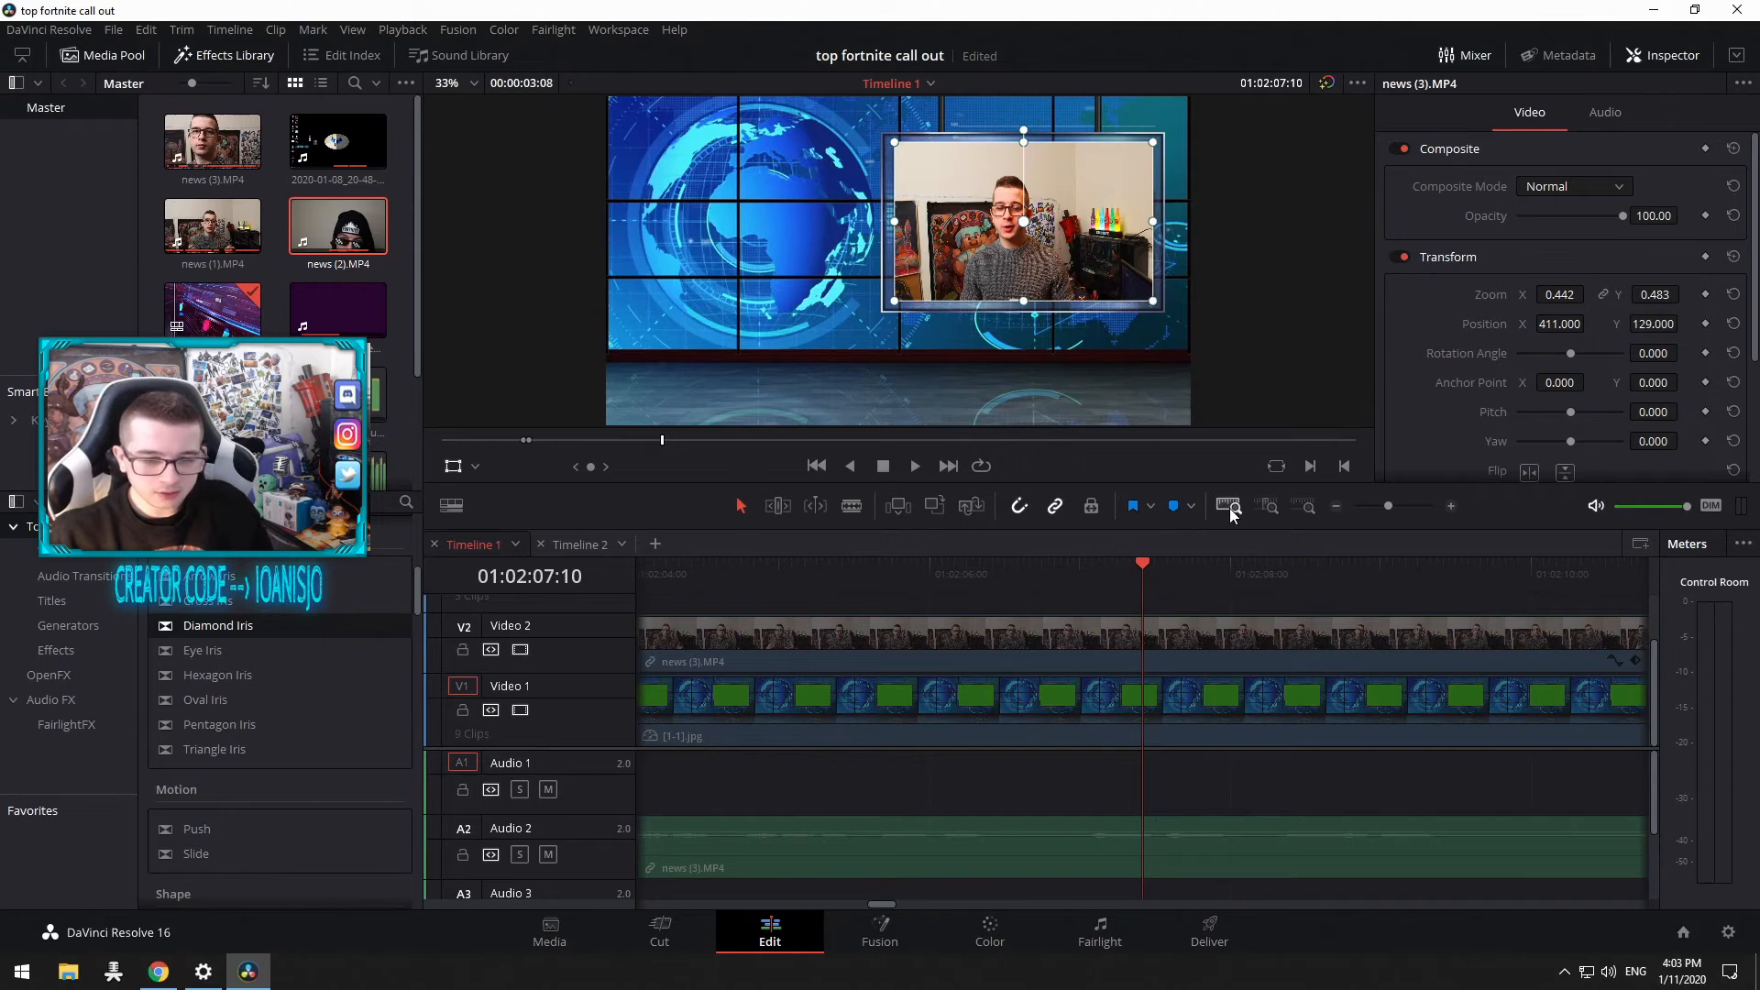
pyautogui.click(1229, 508)
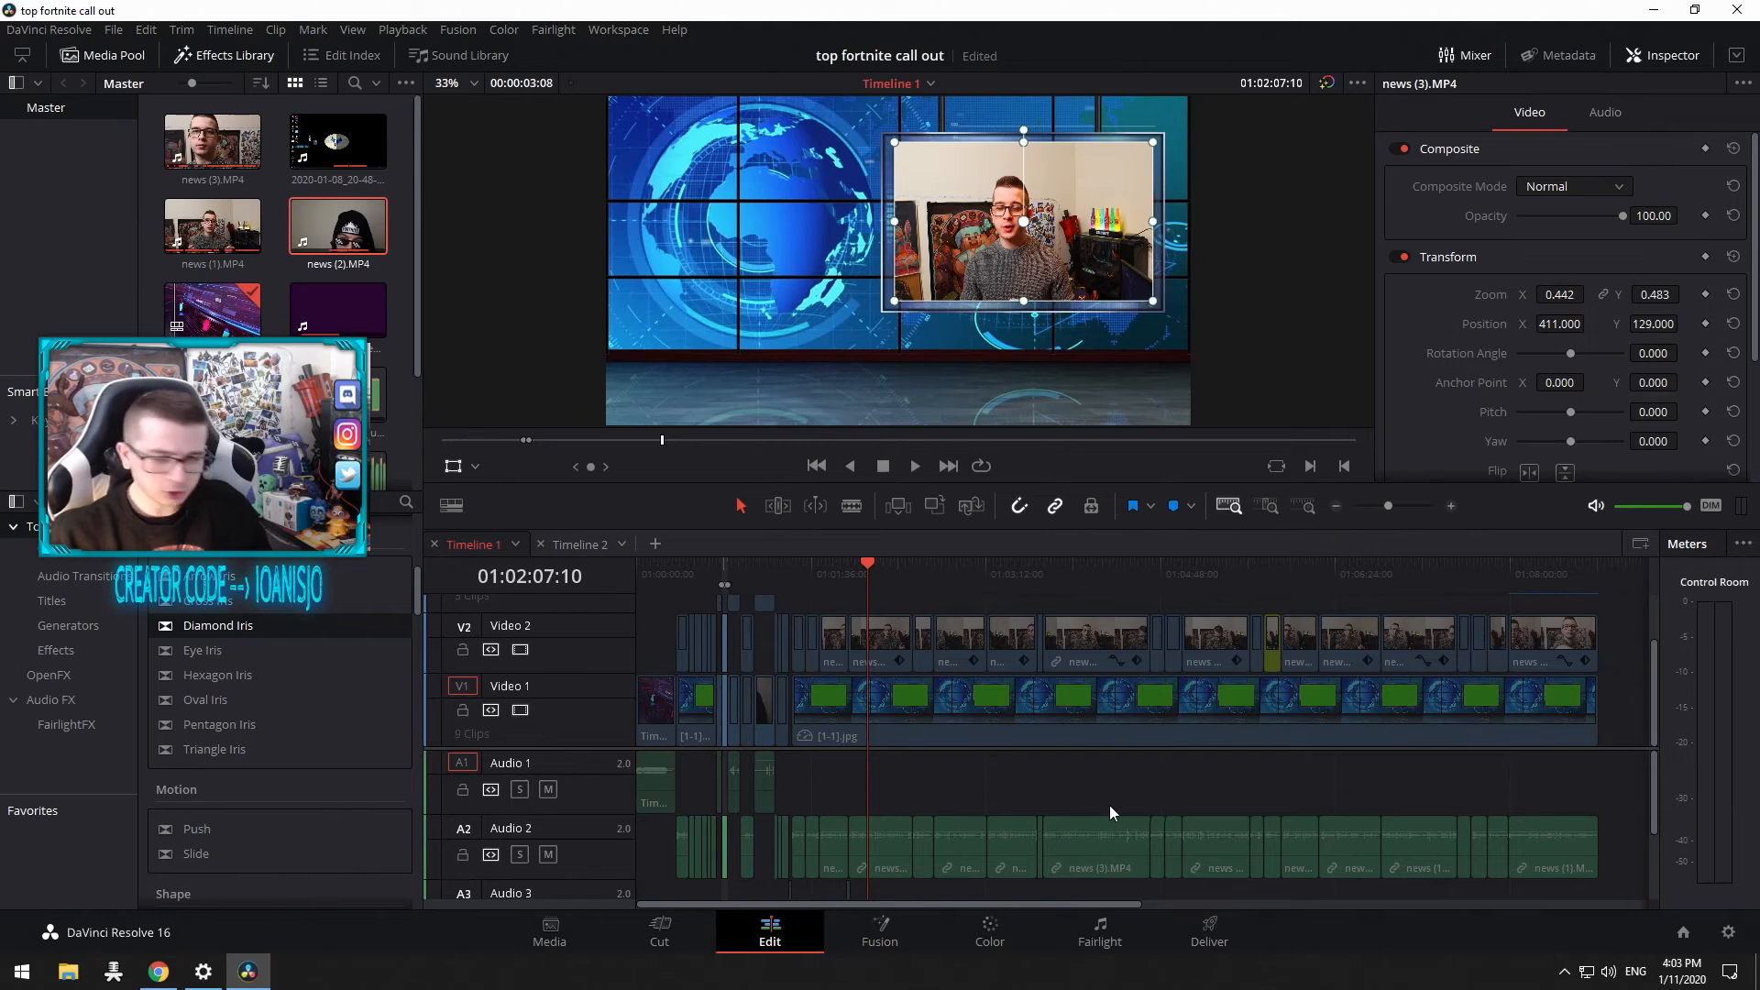
pyautogui.scroll(3, 1109, 805)
pyautogui.scroll(-3, 1180, 807)
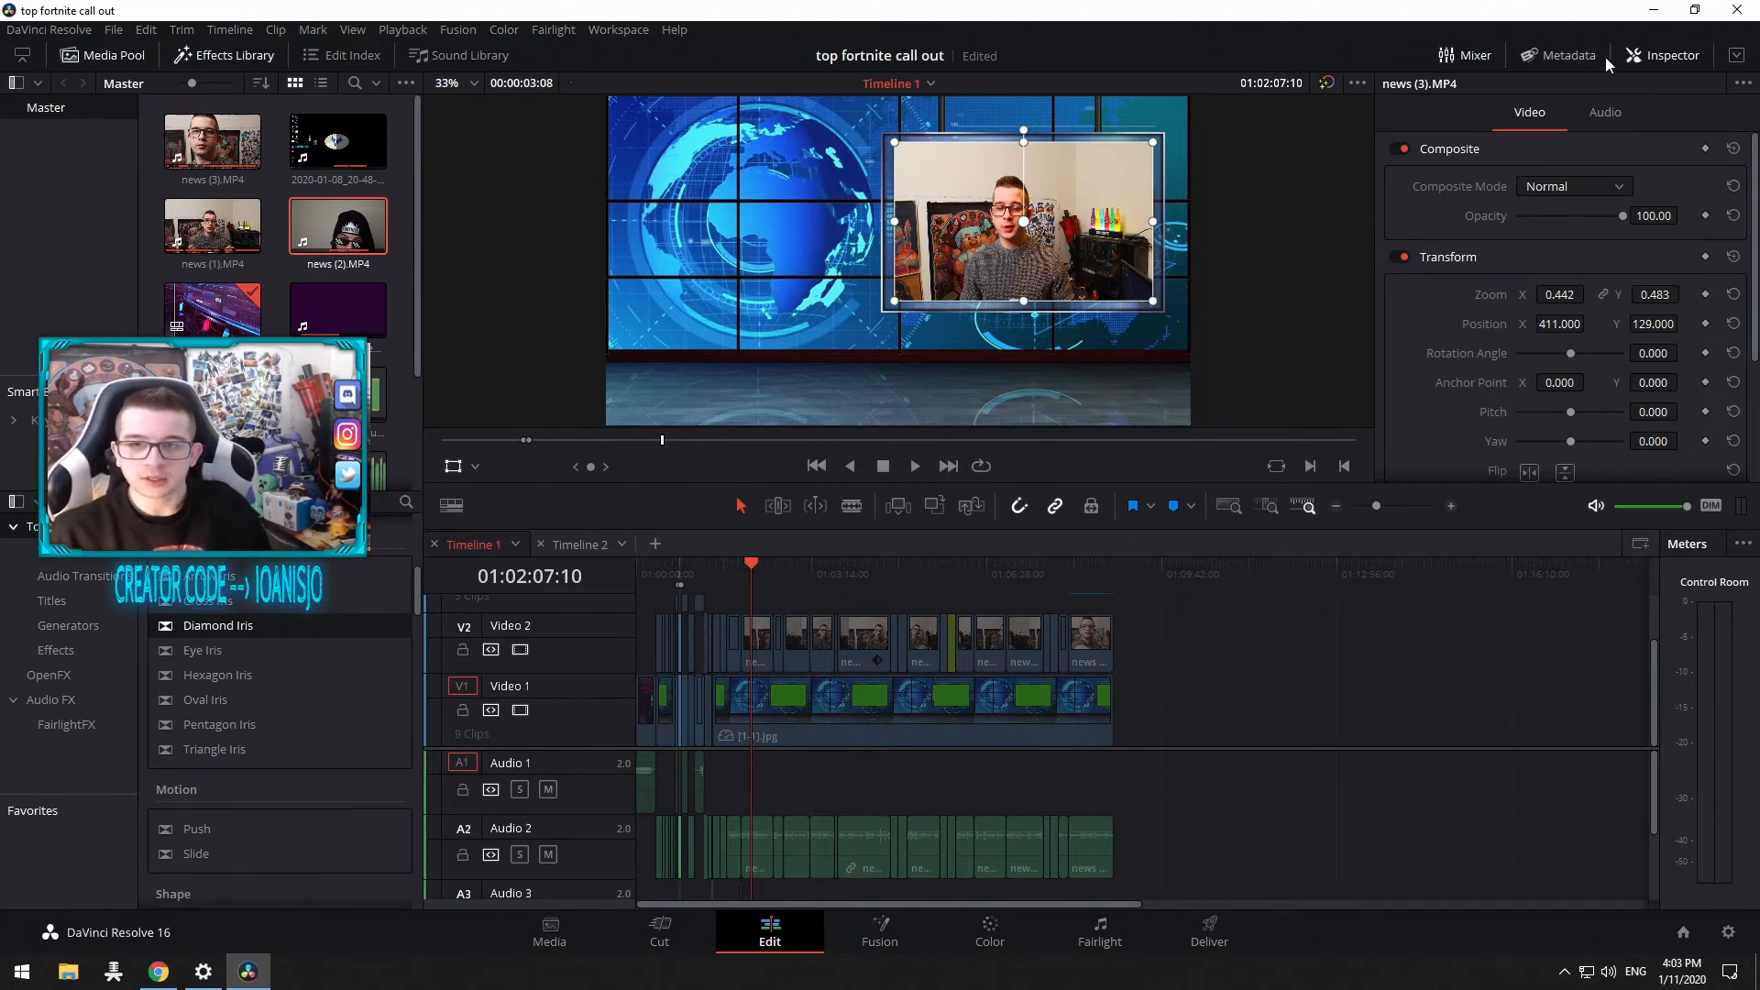
# Step: Toggle the Inspector, Media Pool and Effects Library panels off and back on
pyautogui.click(1641, 55)
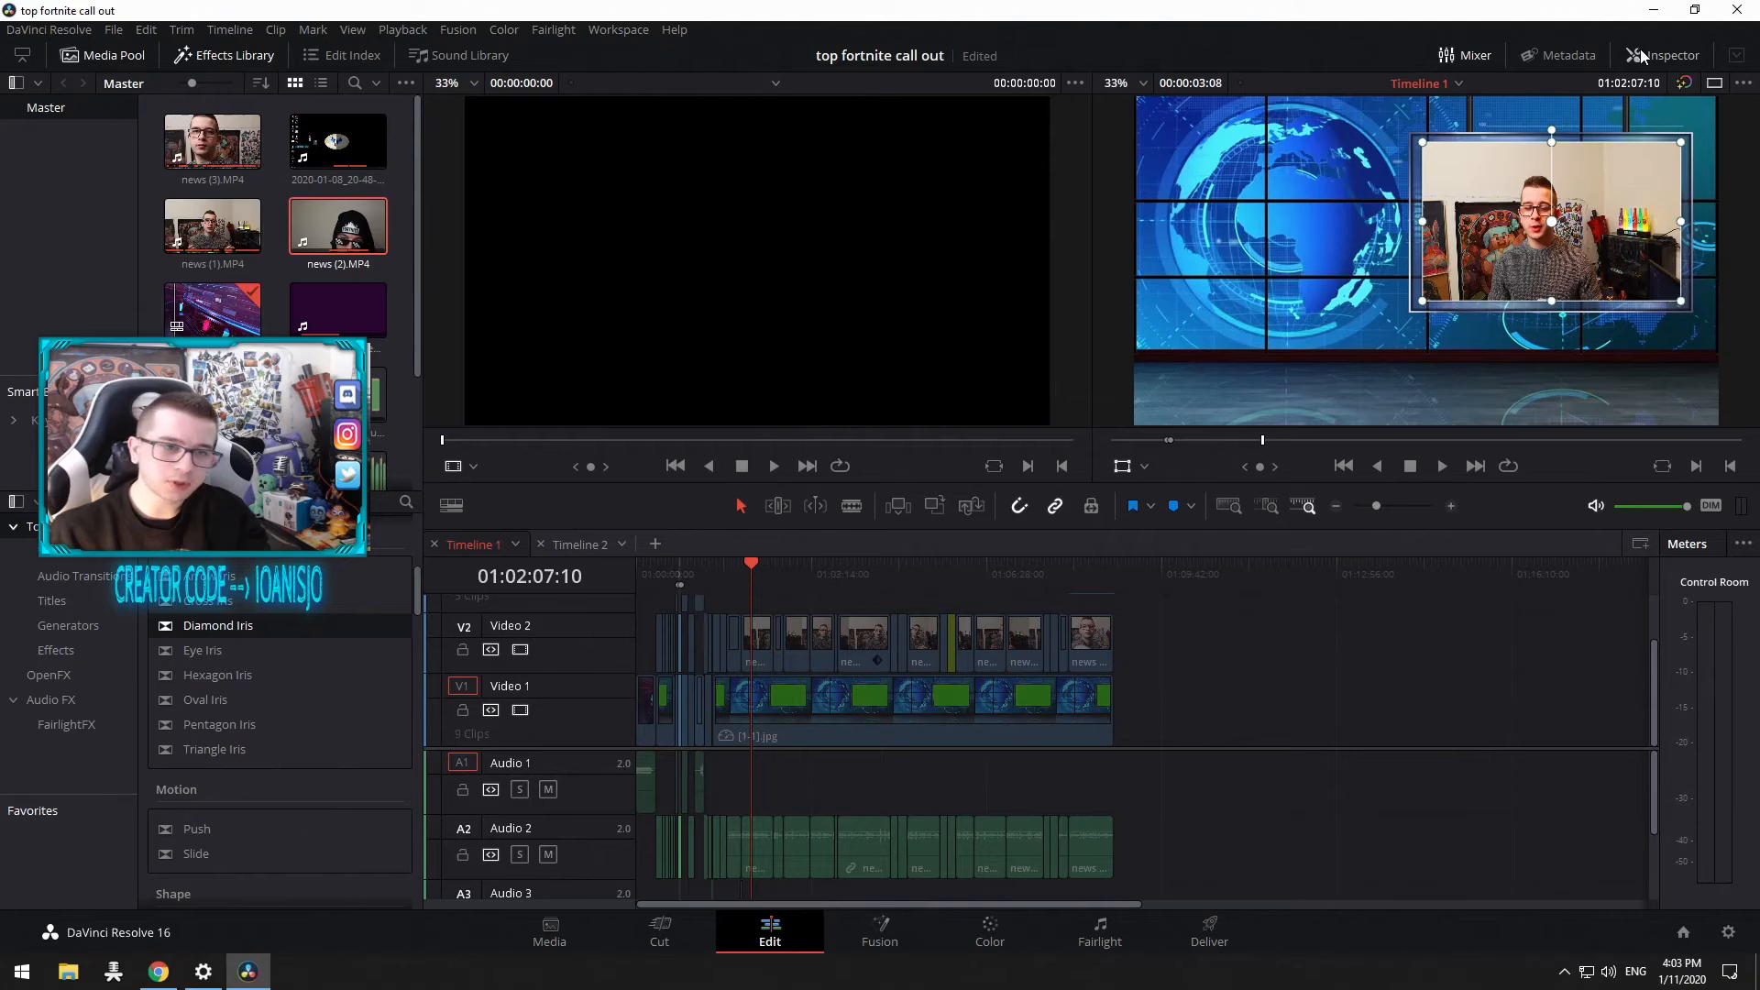
pyautogui.click(1641, 55)
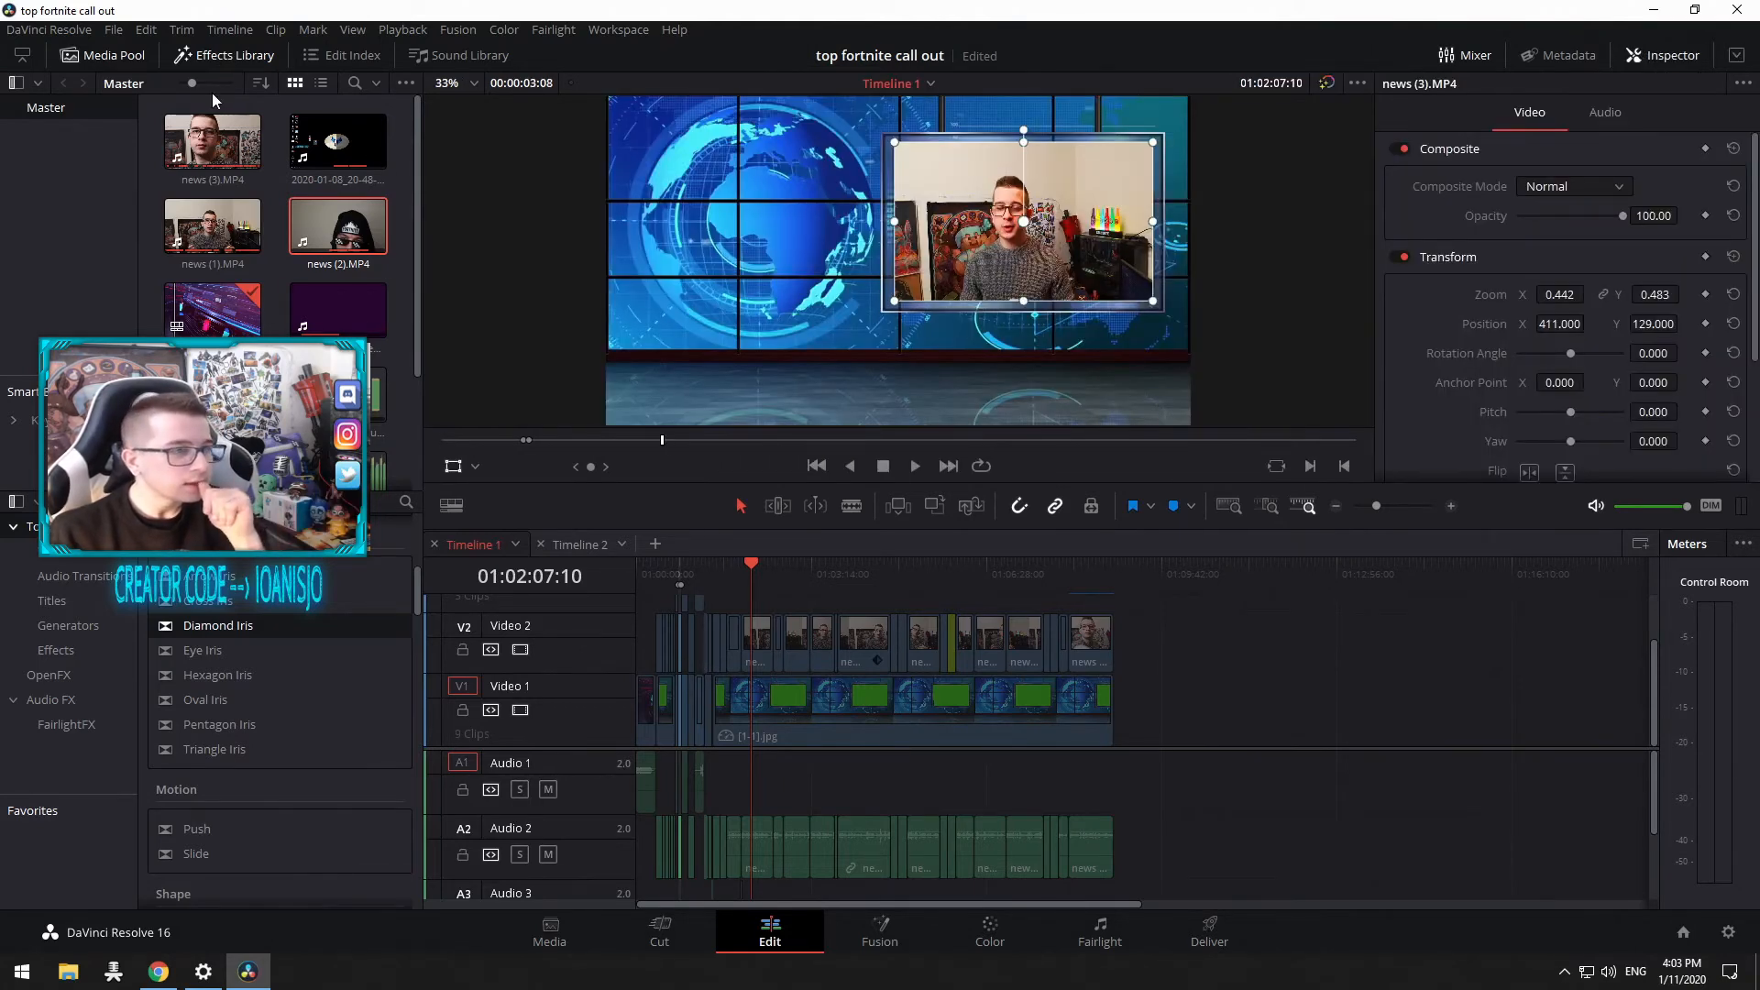
pyautogui.click(217, 57)
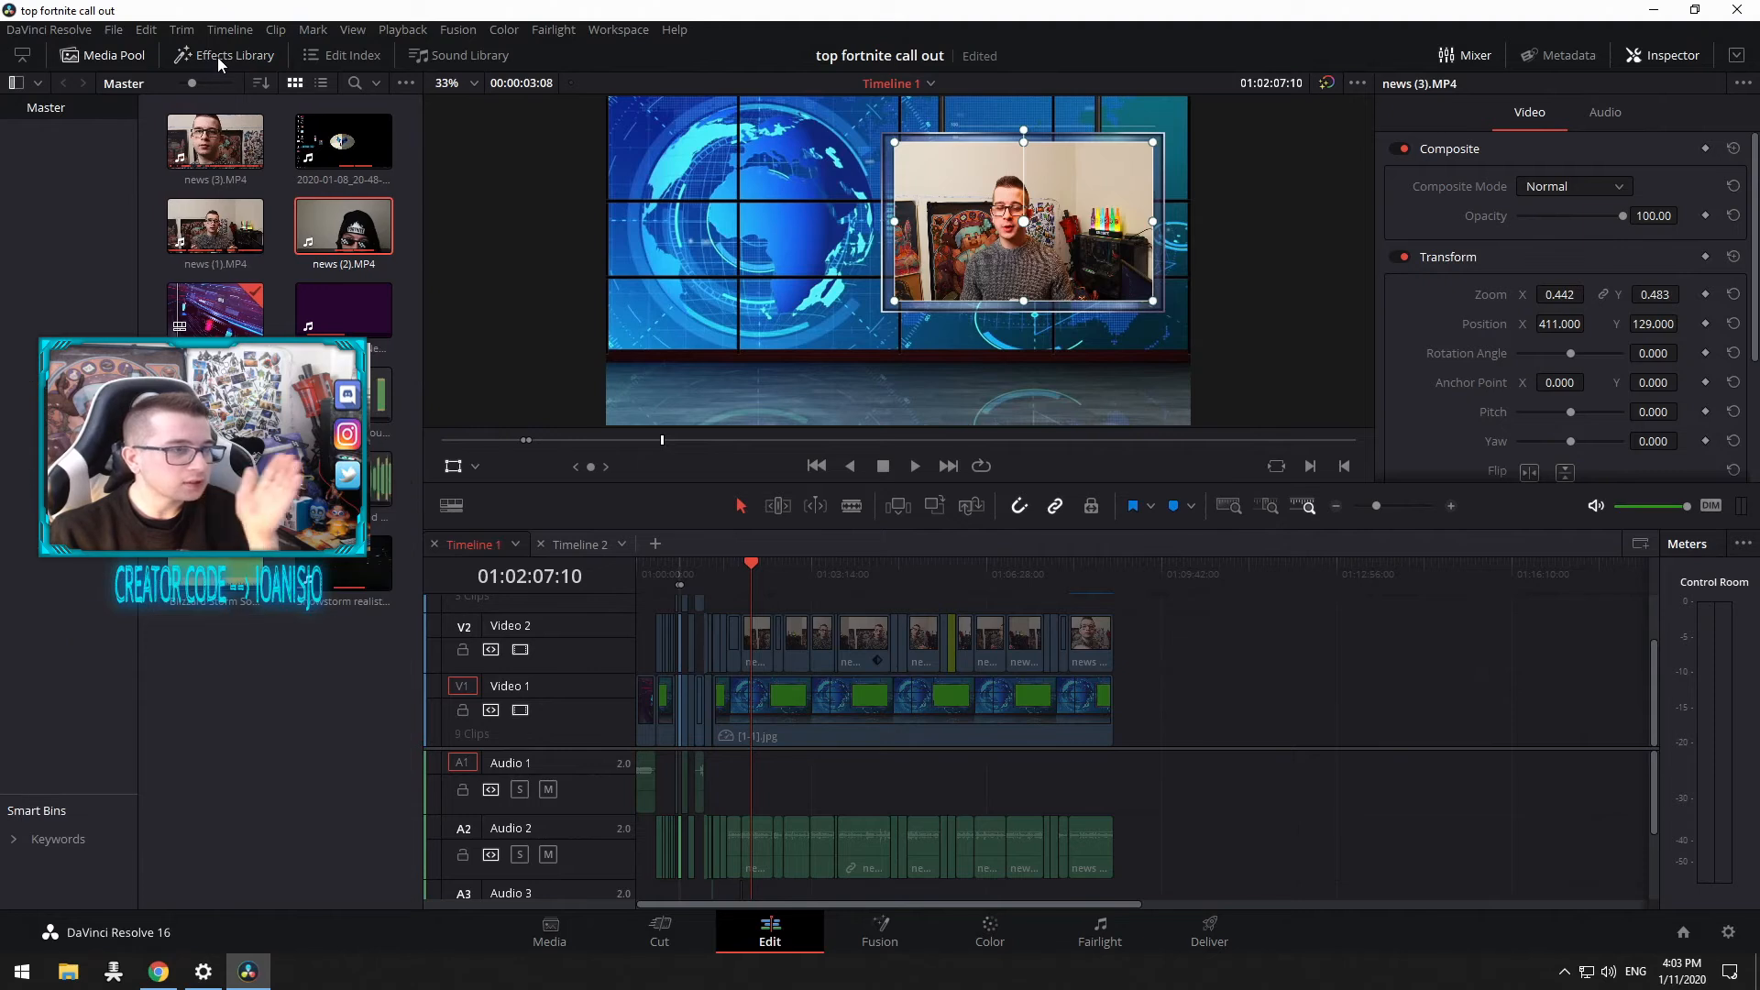
pyautogui.click(141, 63)
pyautogui.click(140, 63)
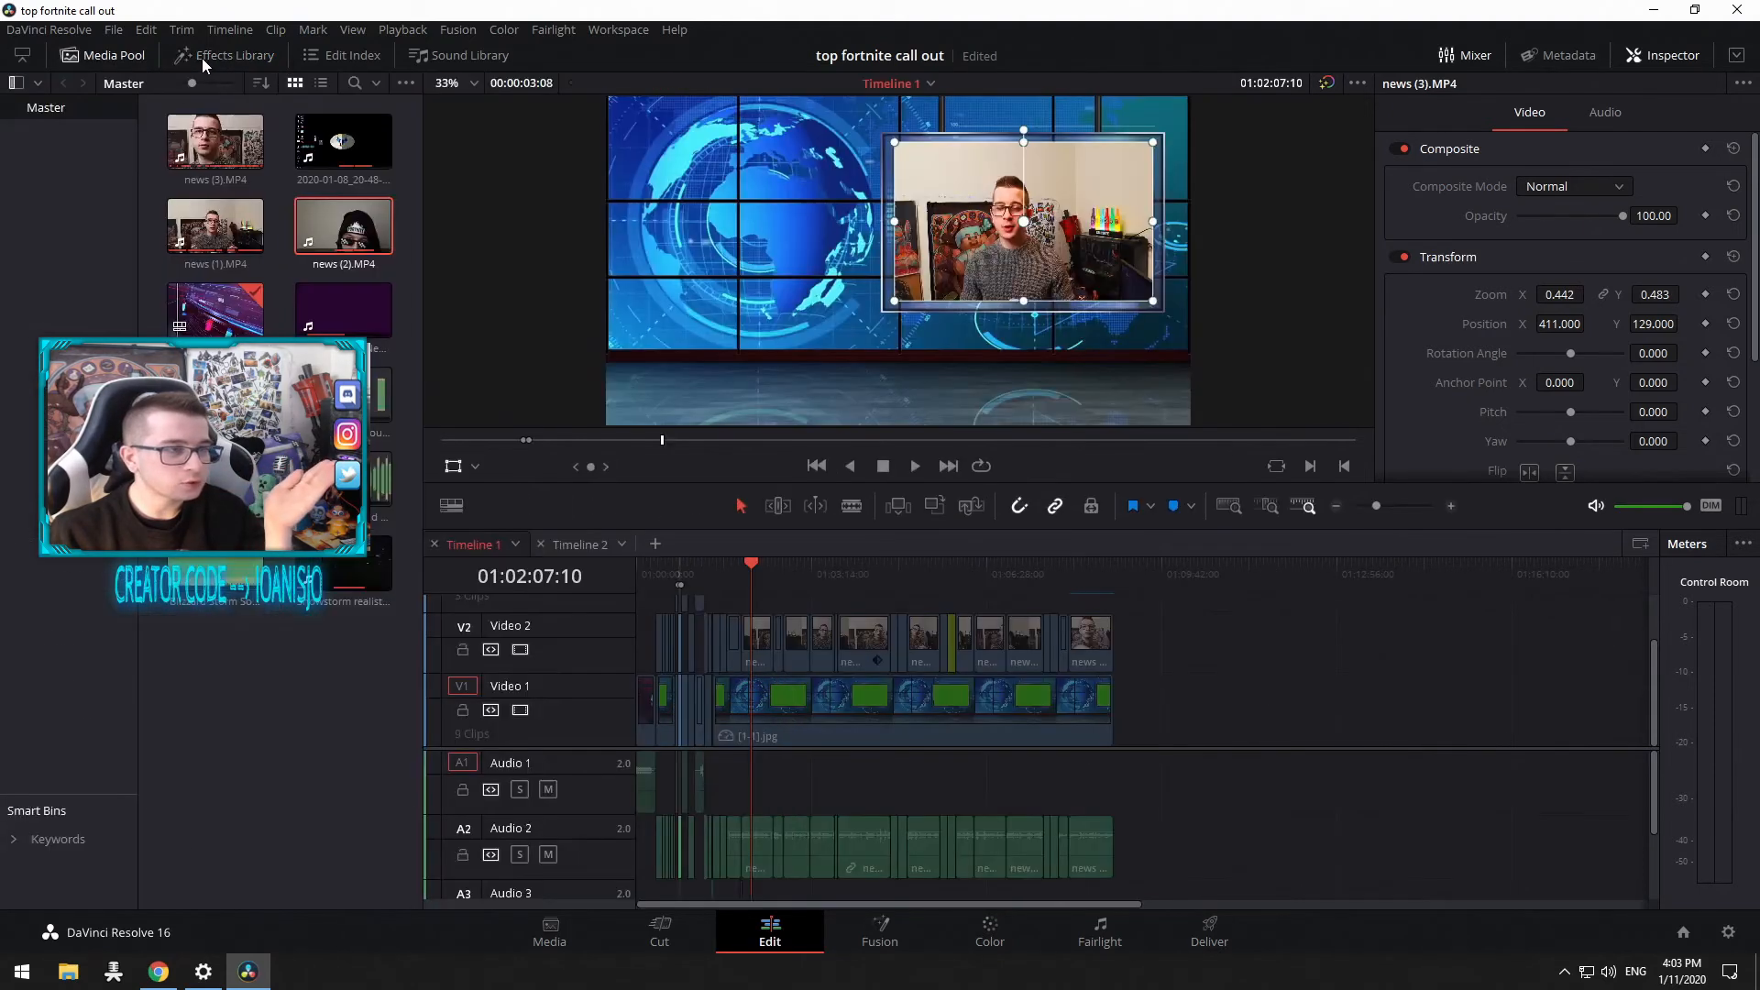
pyautogui.click(203, 56)
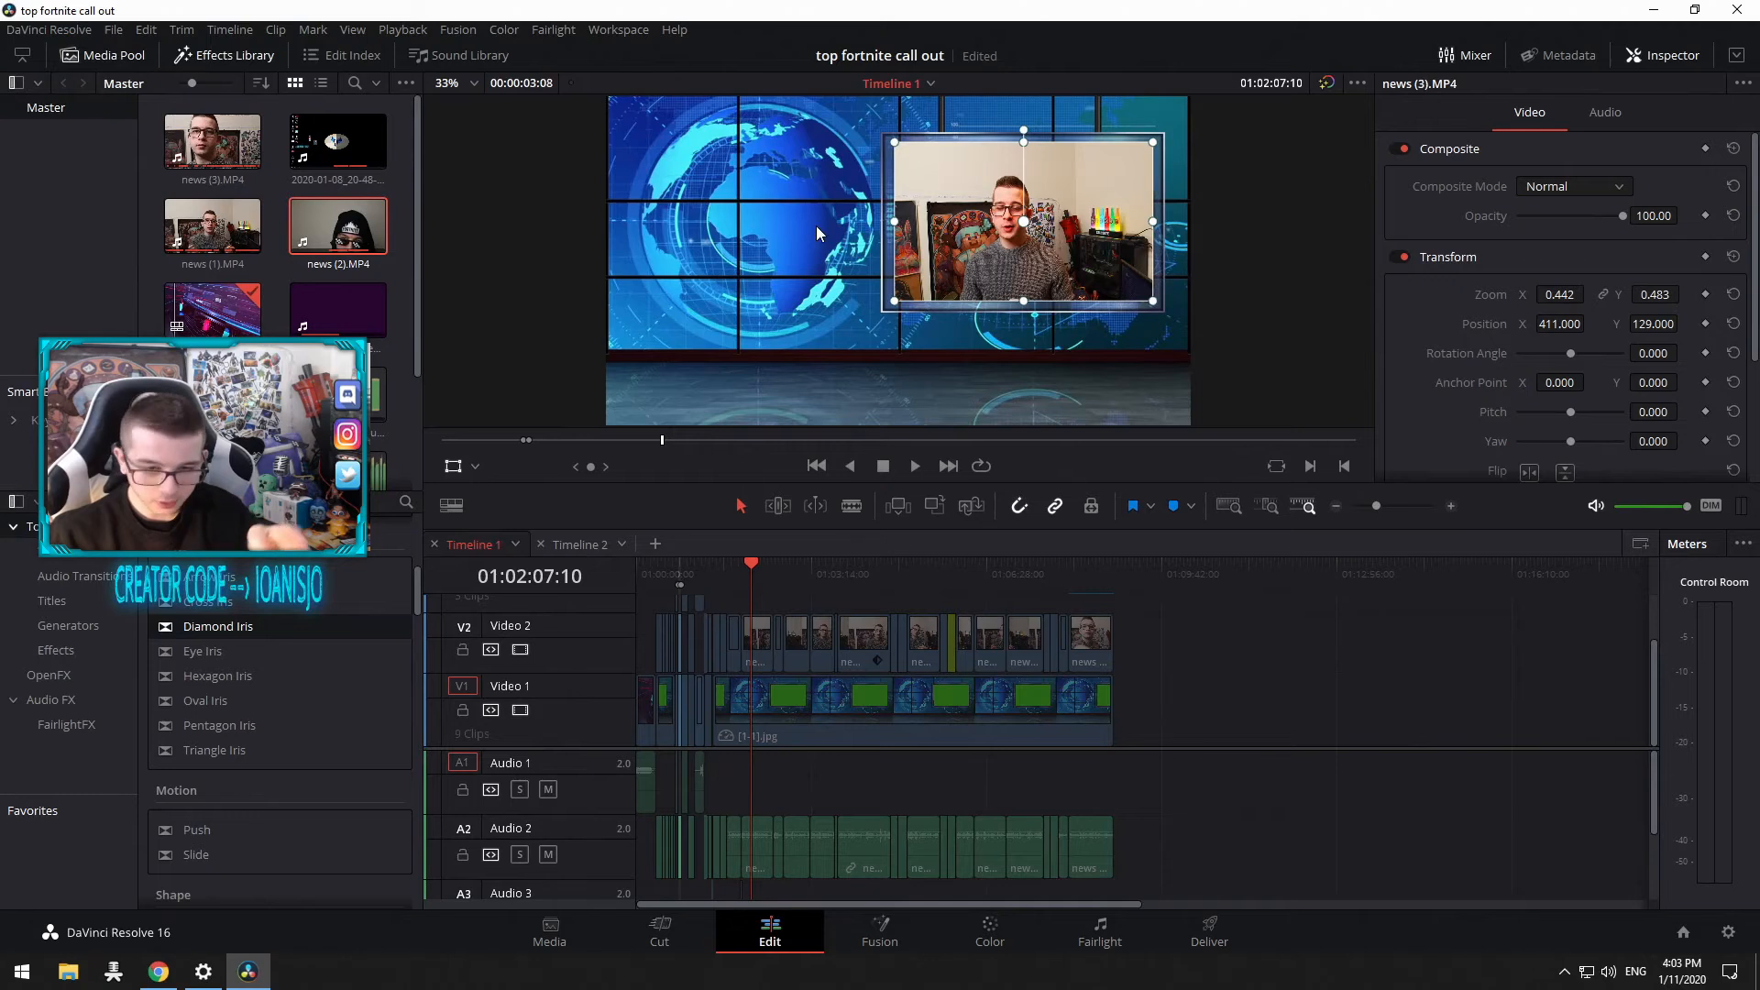
pyautogui.click(577, 544)
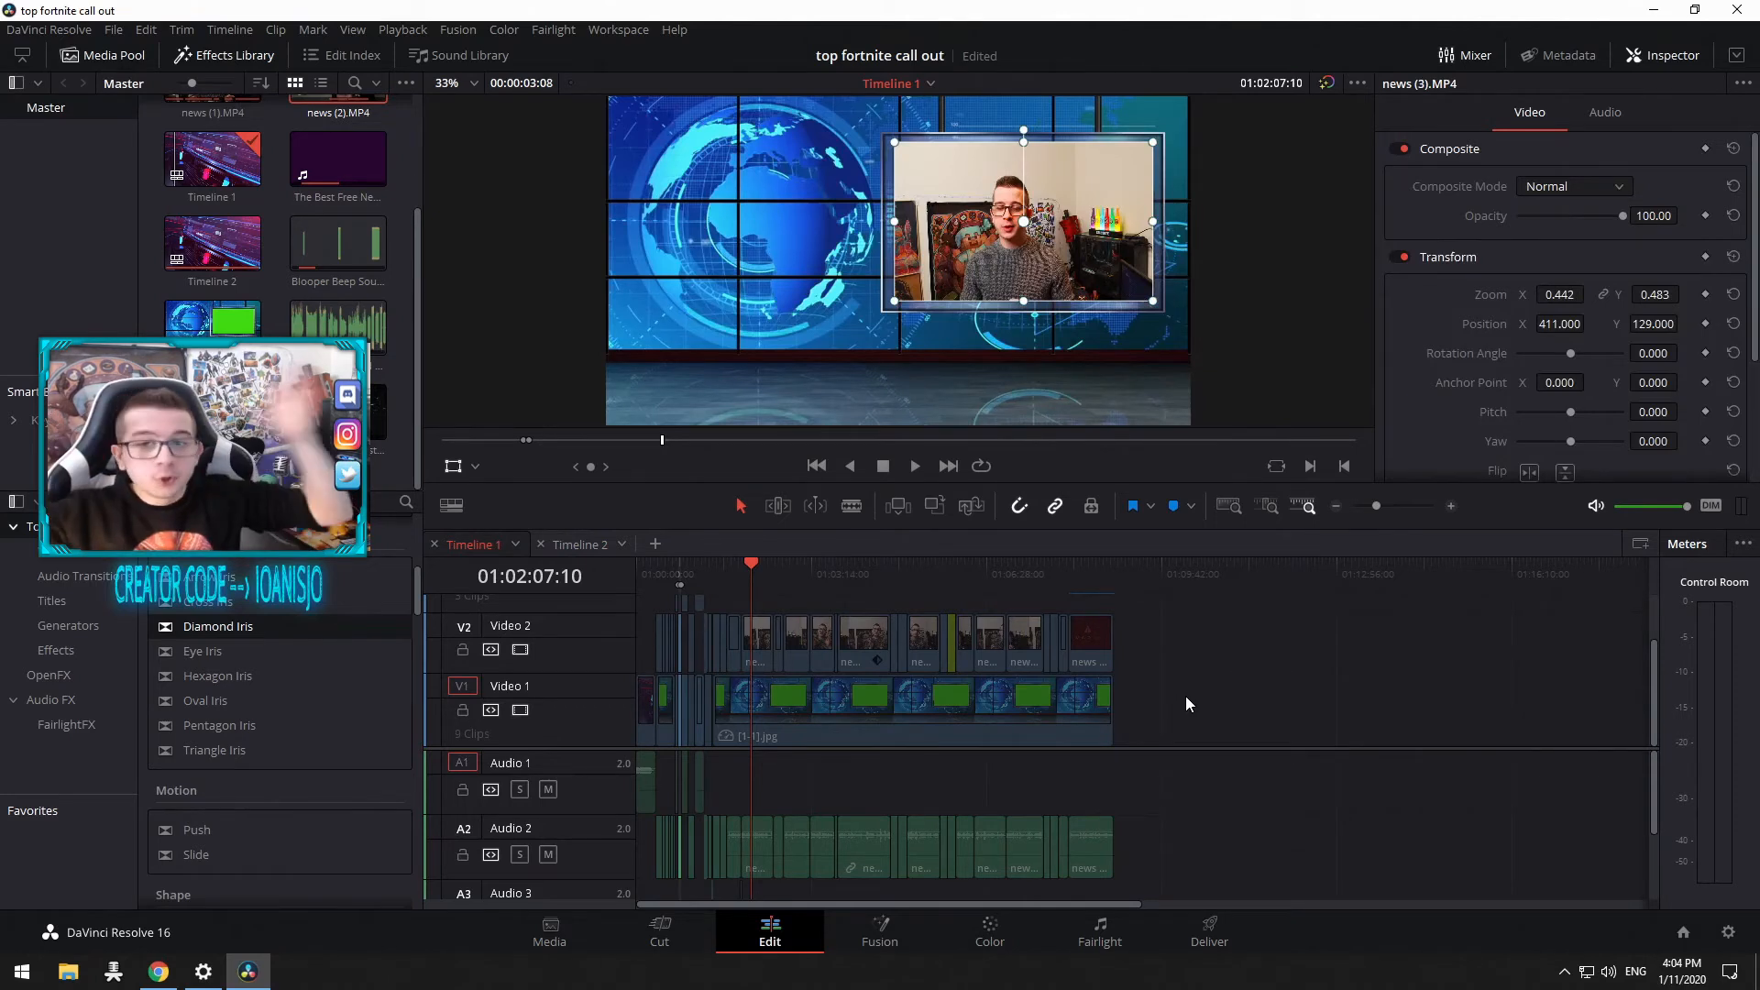
# Step: Open the Mixer panel, then switch it back to Meters
pyautogui.click(1471, 56)
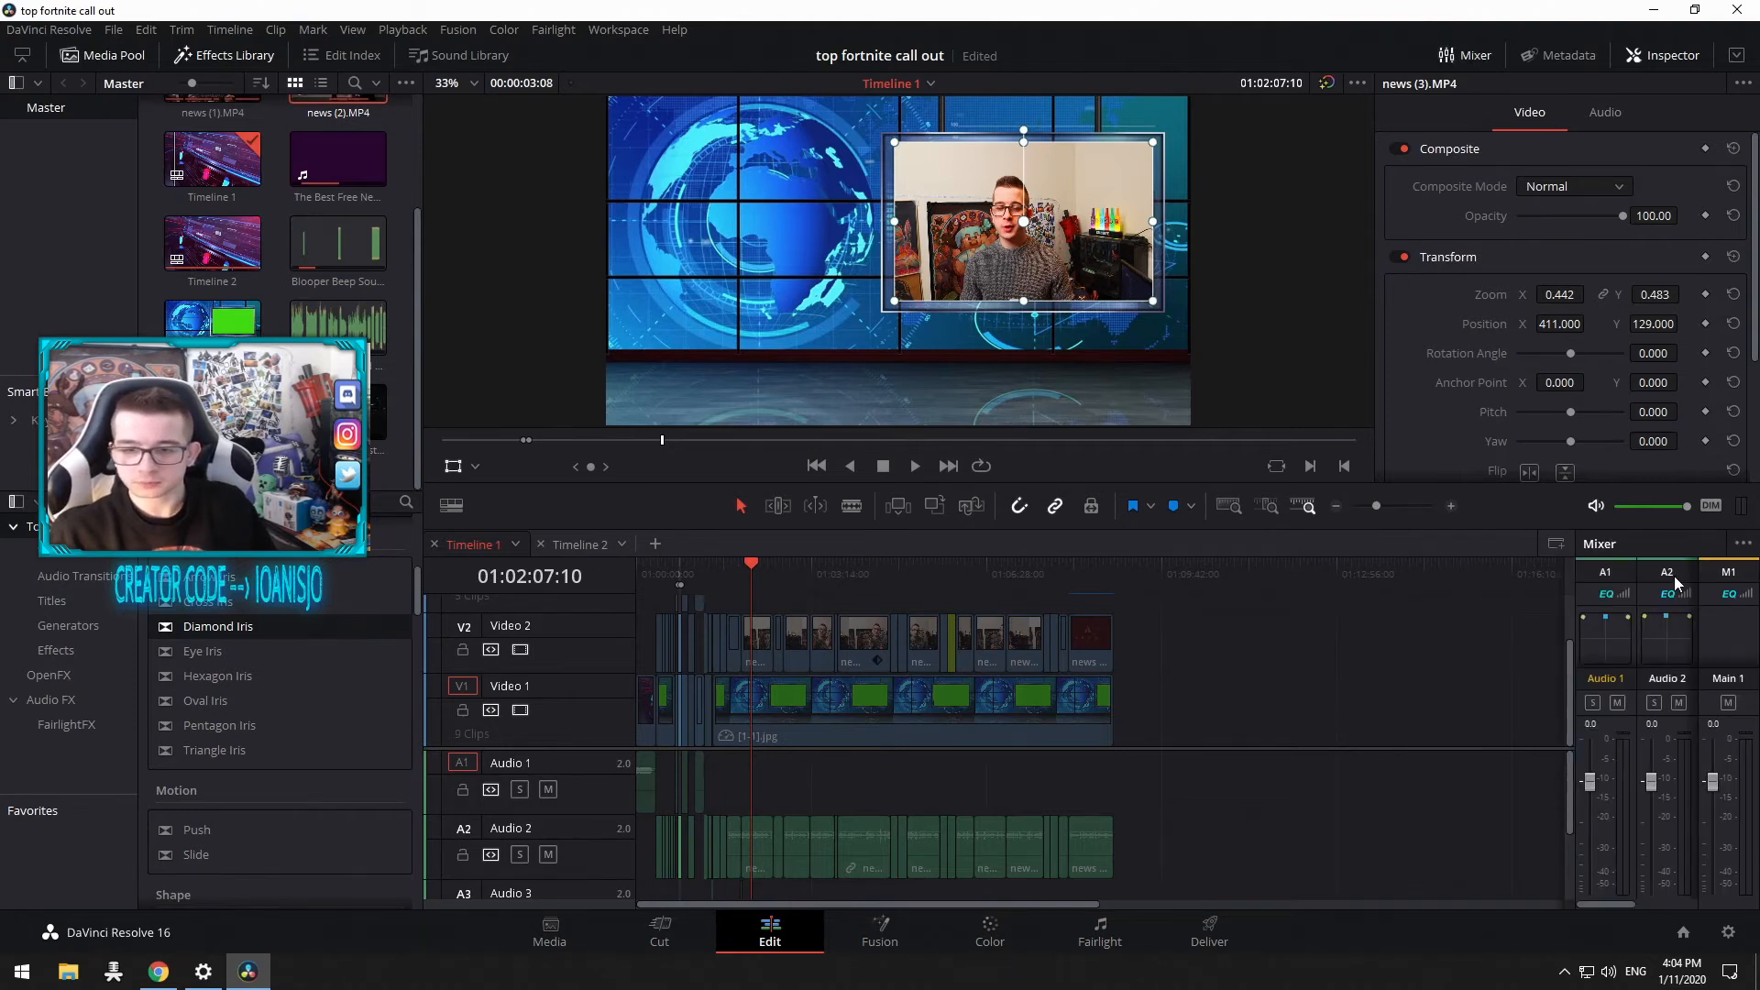
pyautogui.click(1742, 545)
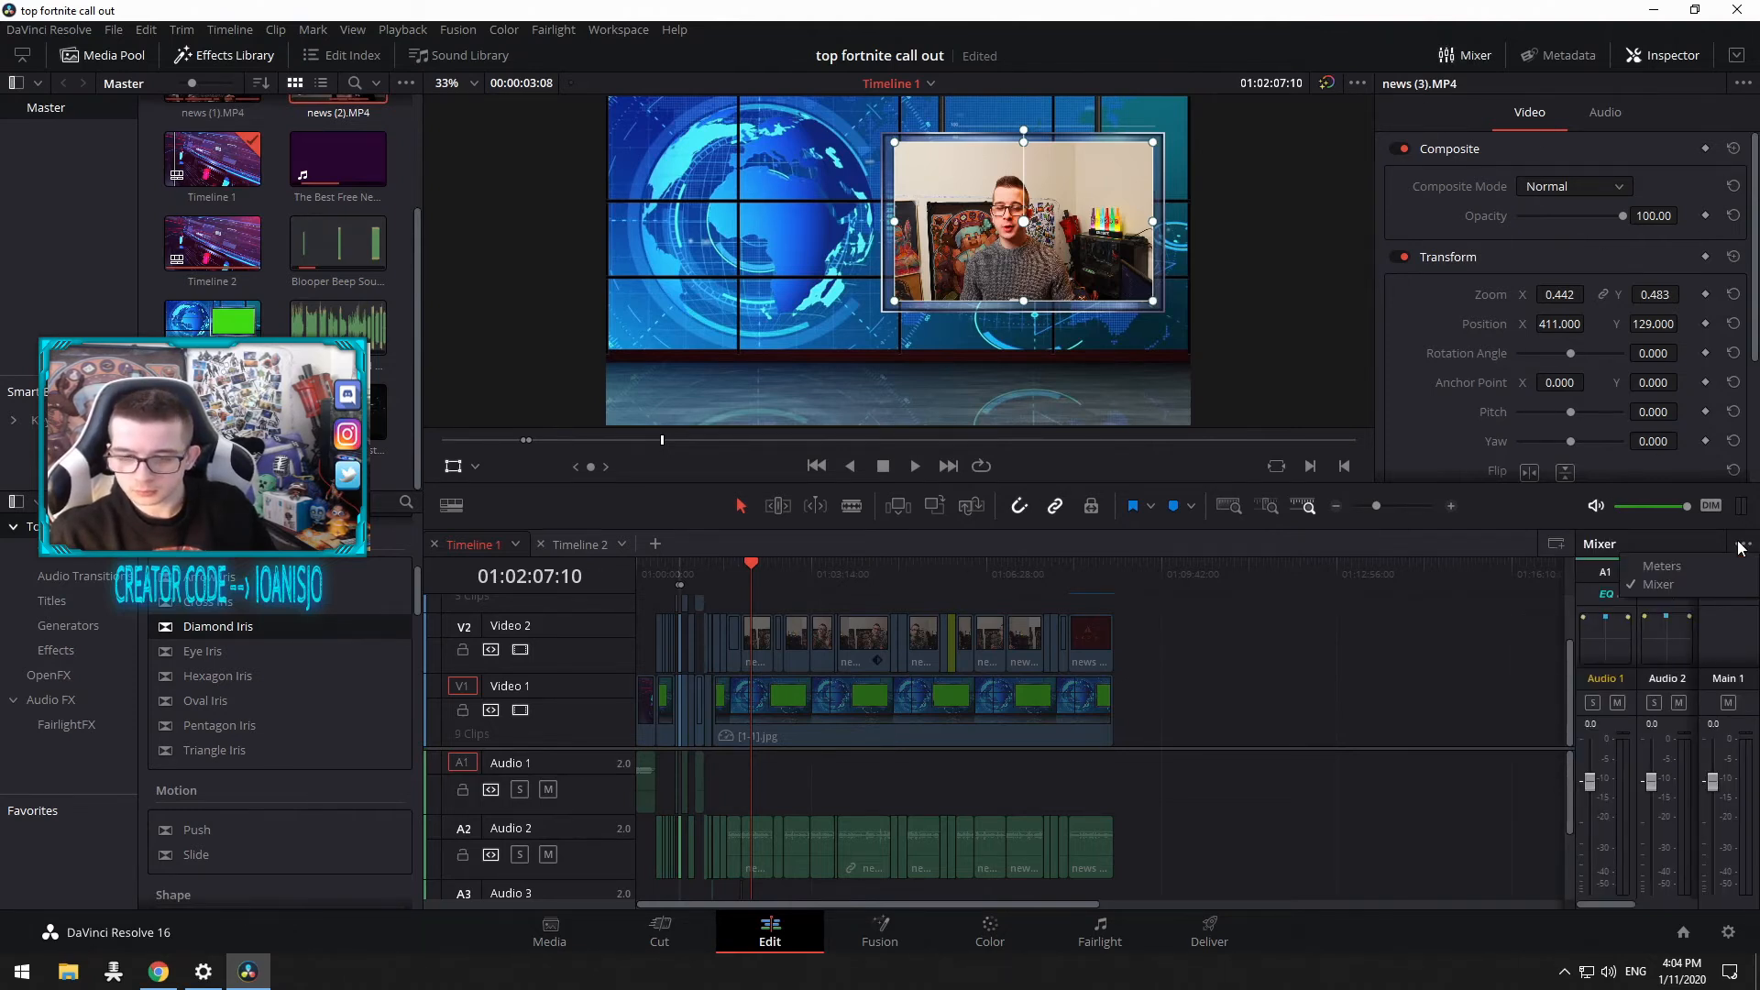
pyautogui.click(1661, 566)
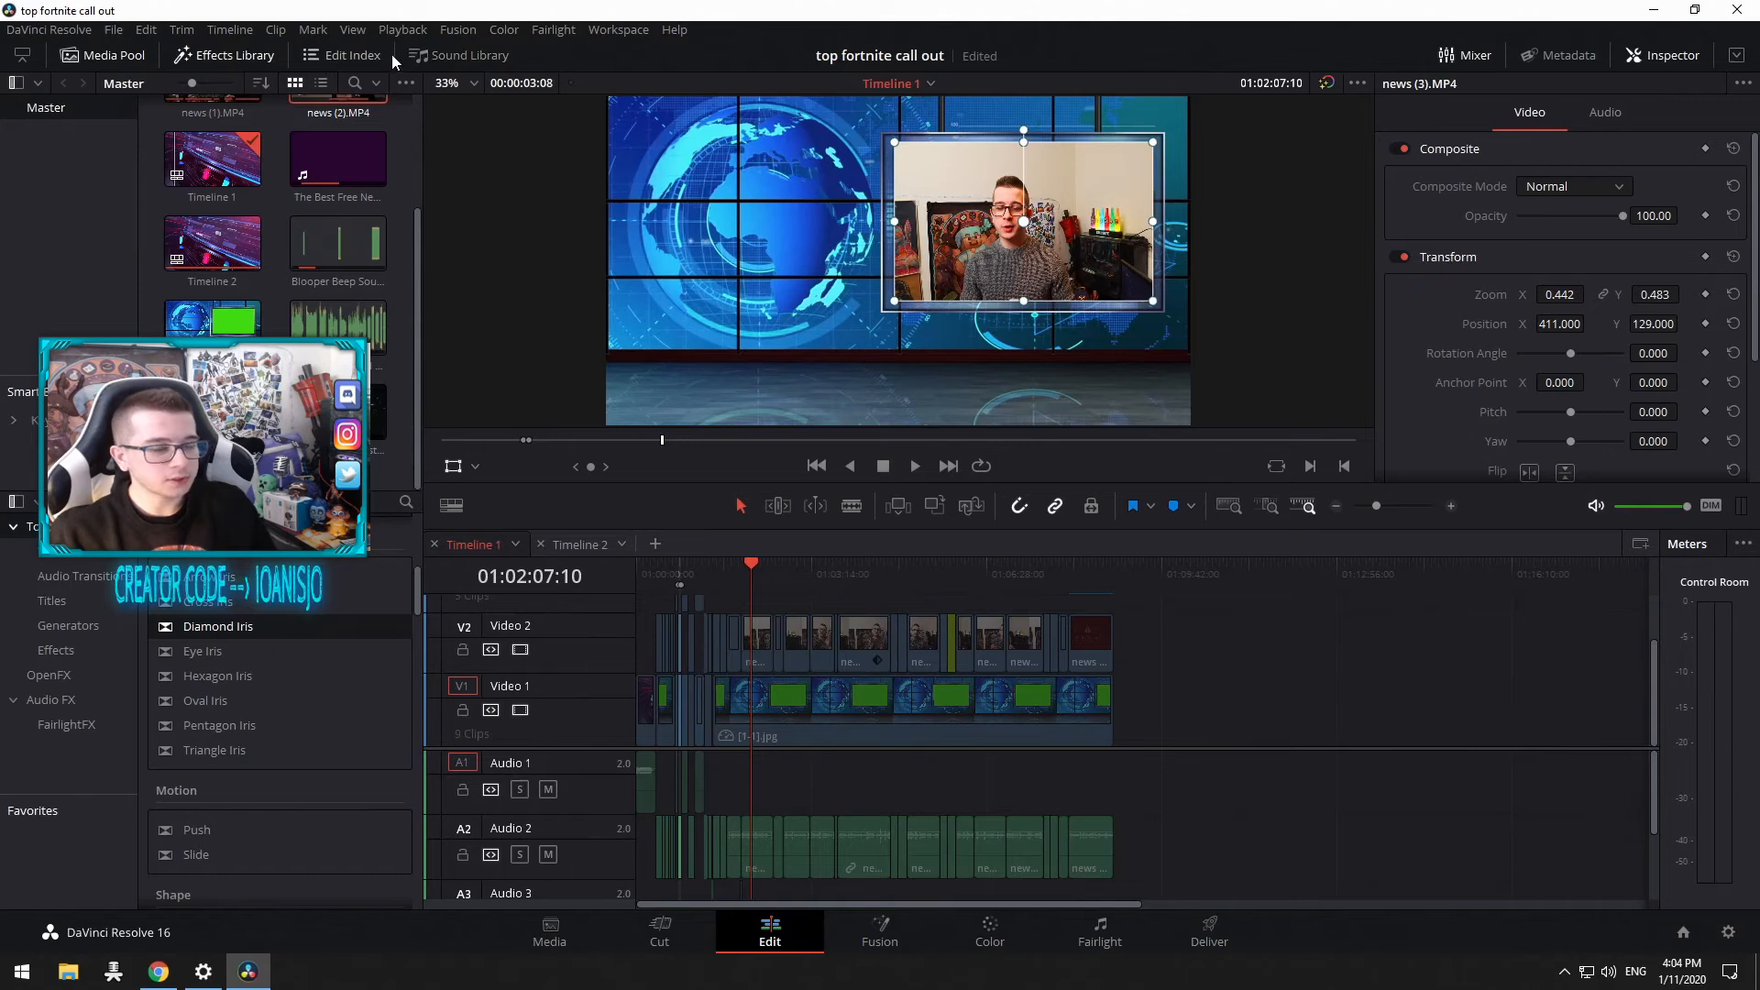
# Step: Open the Fusion page, then the Color page, and scroll through the clip thumbnails
pyautogui.click(867, 930)
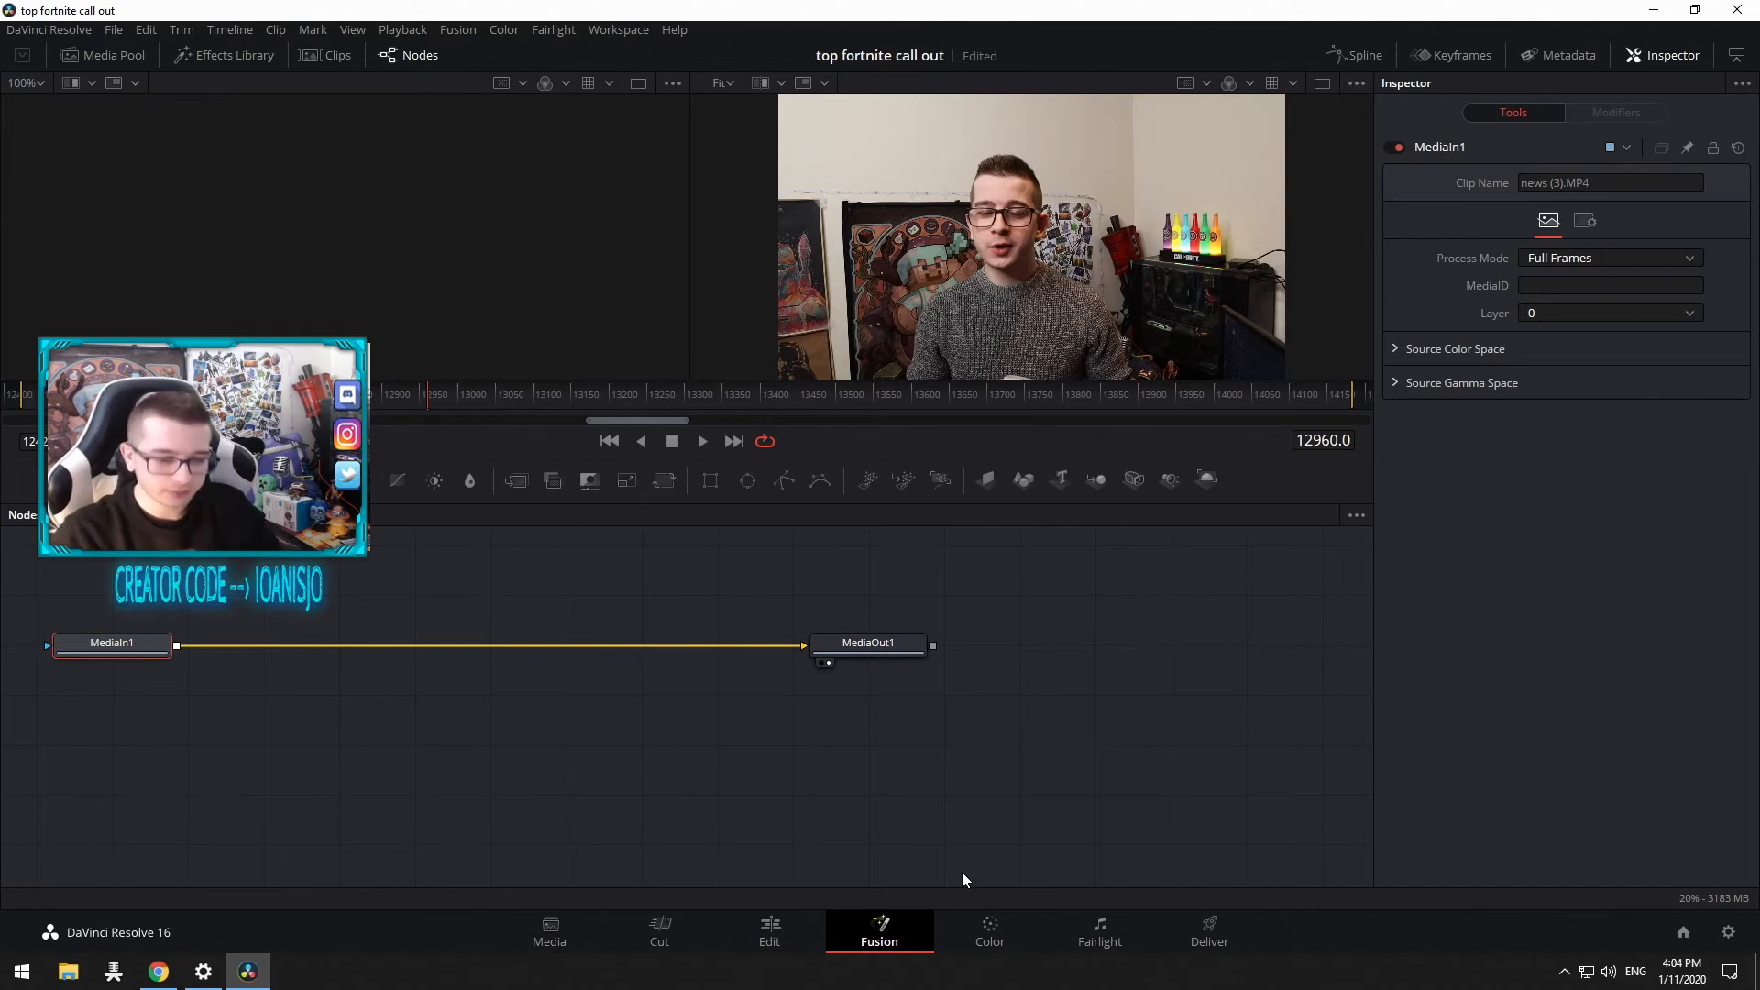
pyautogui.click(980, 935)
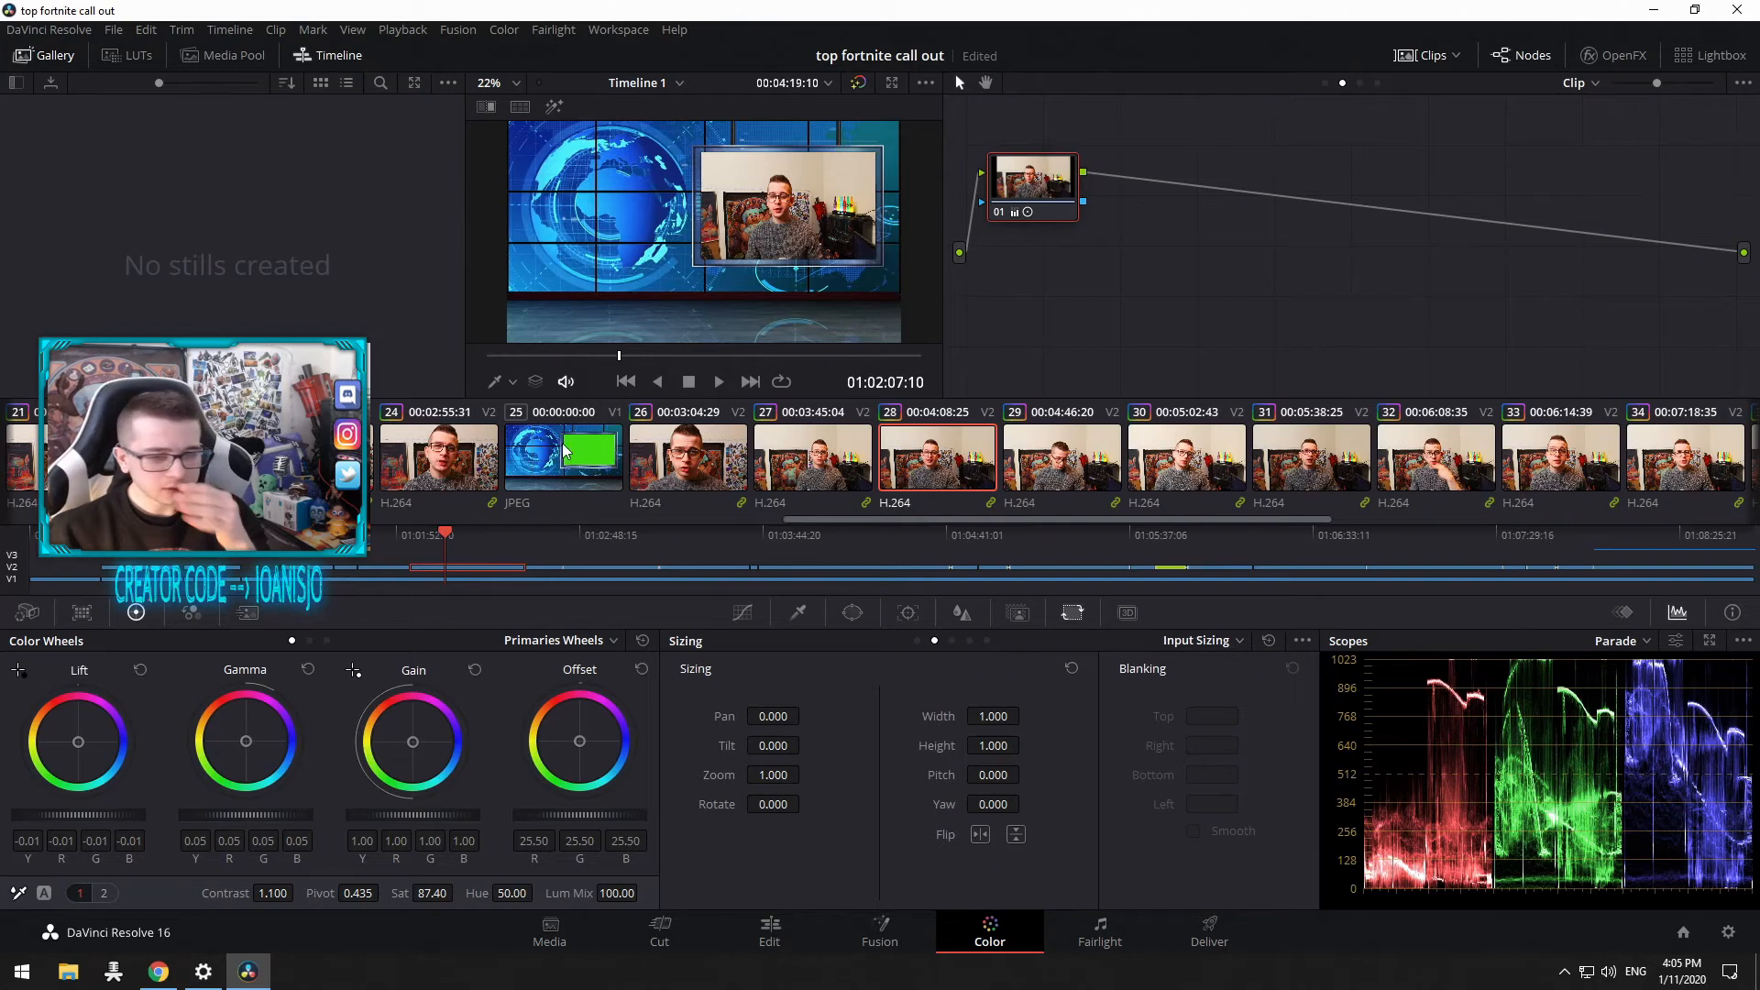
pyautogui.moveTo(1311, 525); pyautogui.dragTo(773, 518)
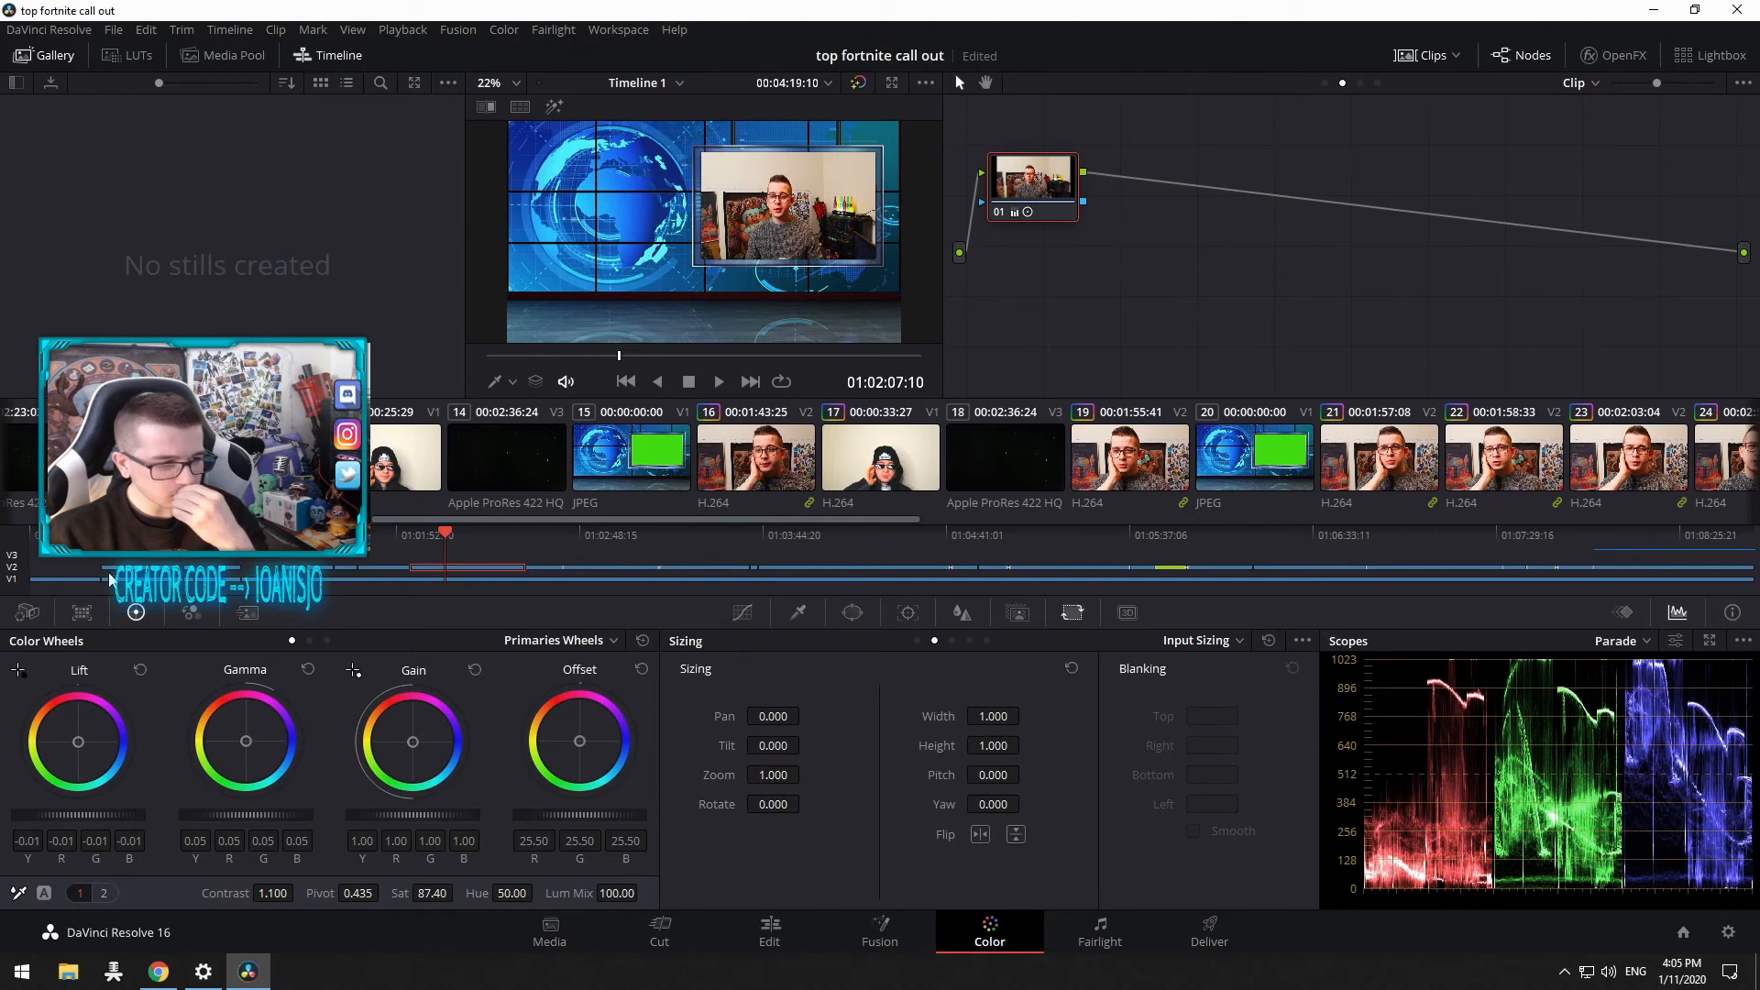
# Step: Scroll the clip thumbnails, then cycle through the Curves, Qualifier, Window, Tracker, Blur, Key and Sizing palettes
pyautogui.moveTo(931, 548); pyautogui.dragTo(1068, 548)
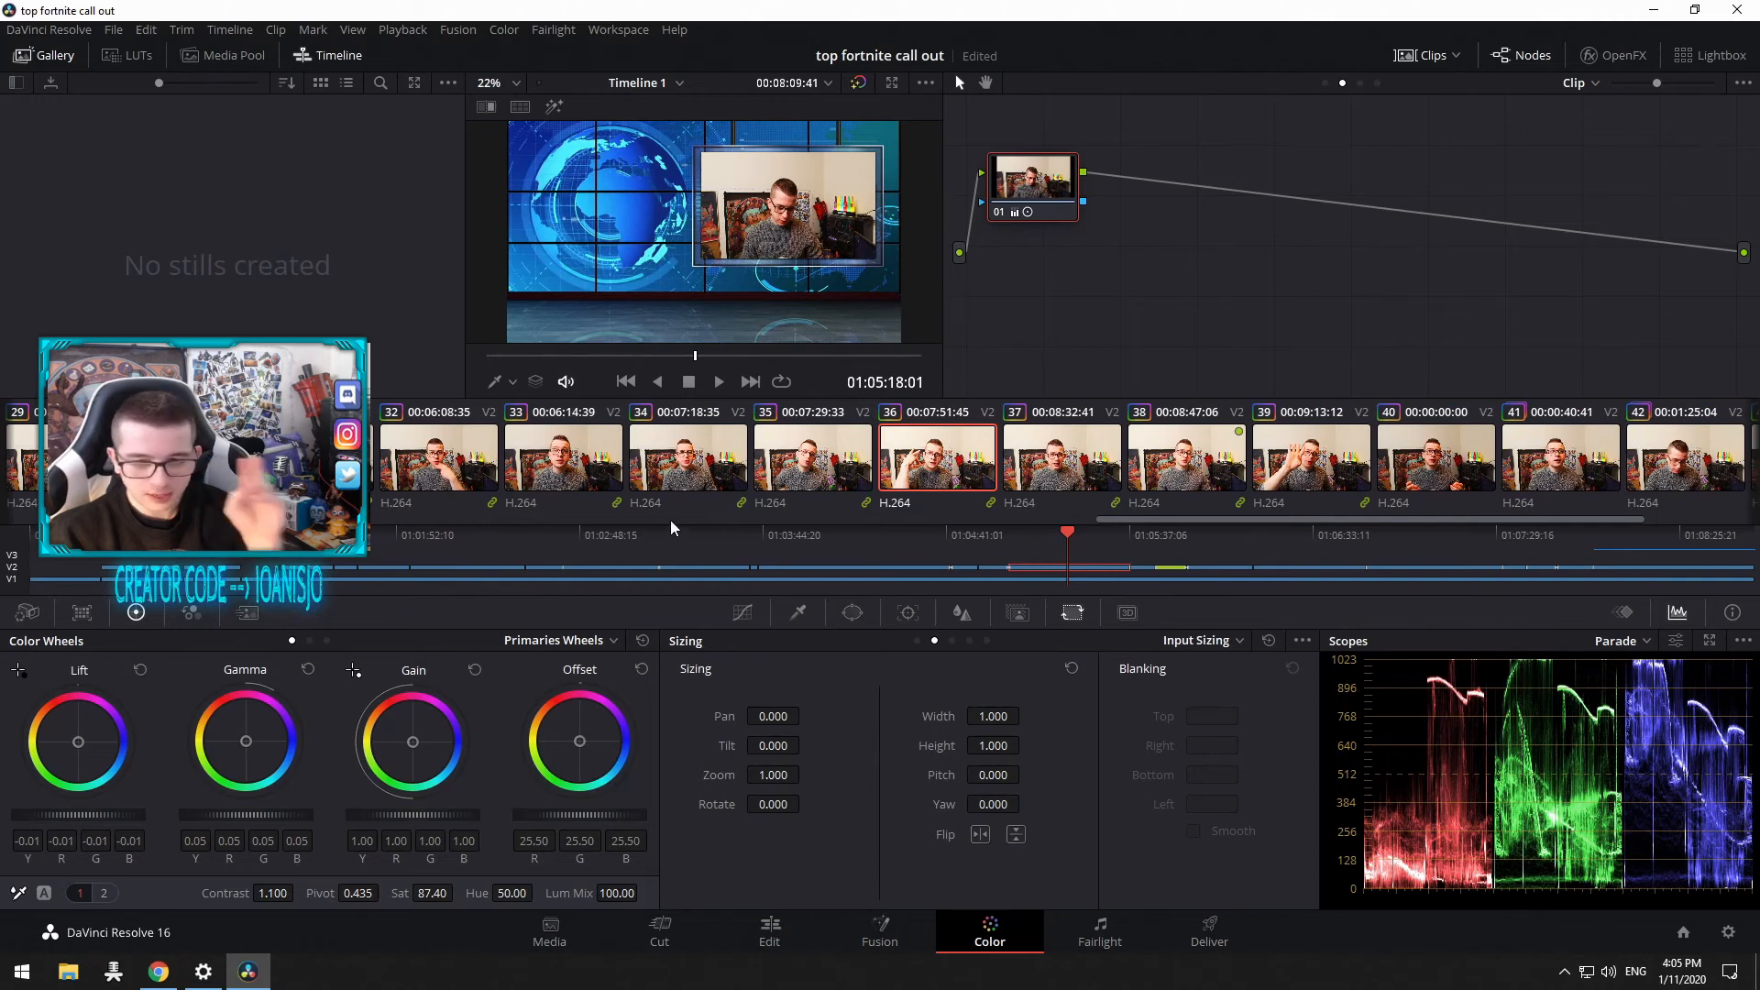
pyautogui.click(747, 612)
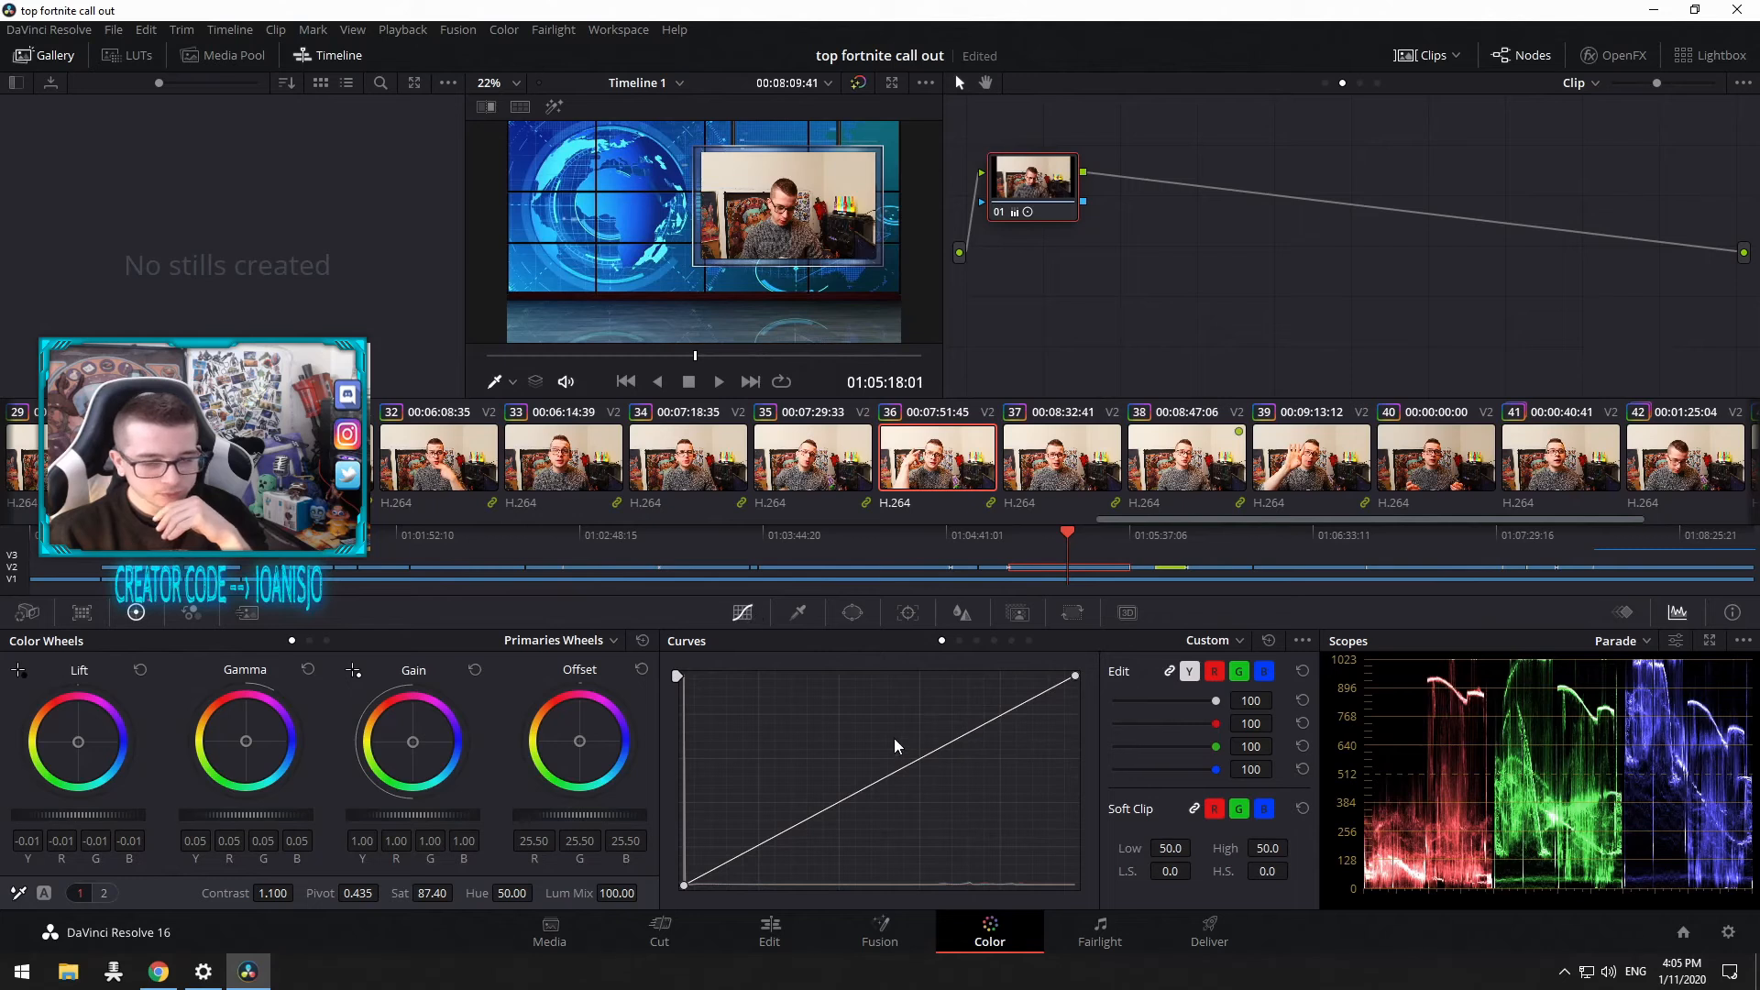
pyautogui.click(806, 618)
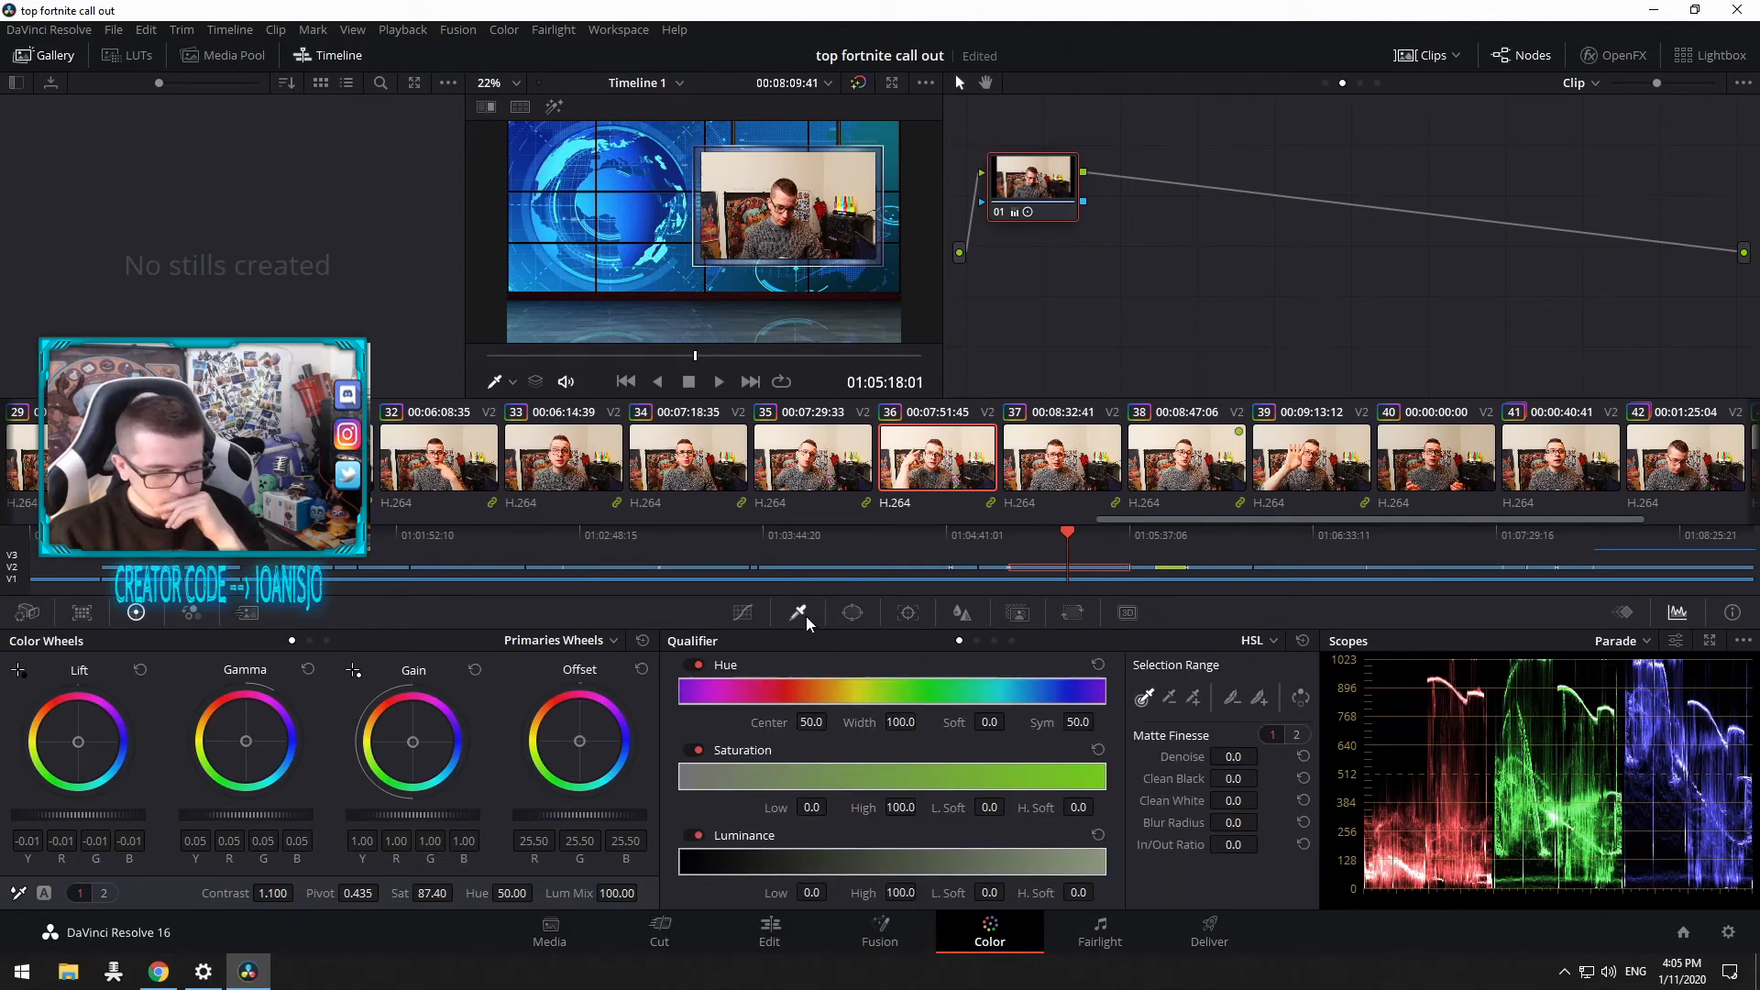
pyautogui.click(743, 613)
pyautogui.click(799, 611)
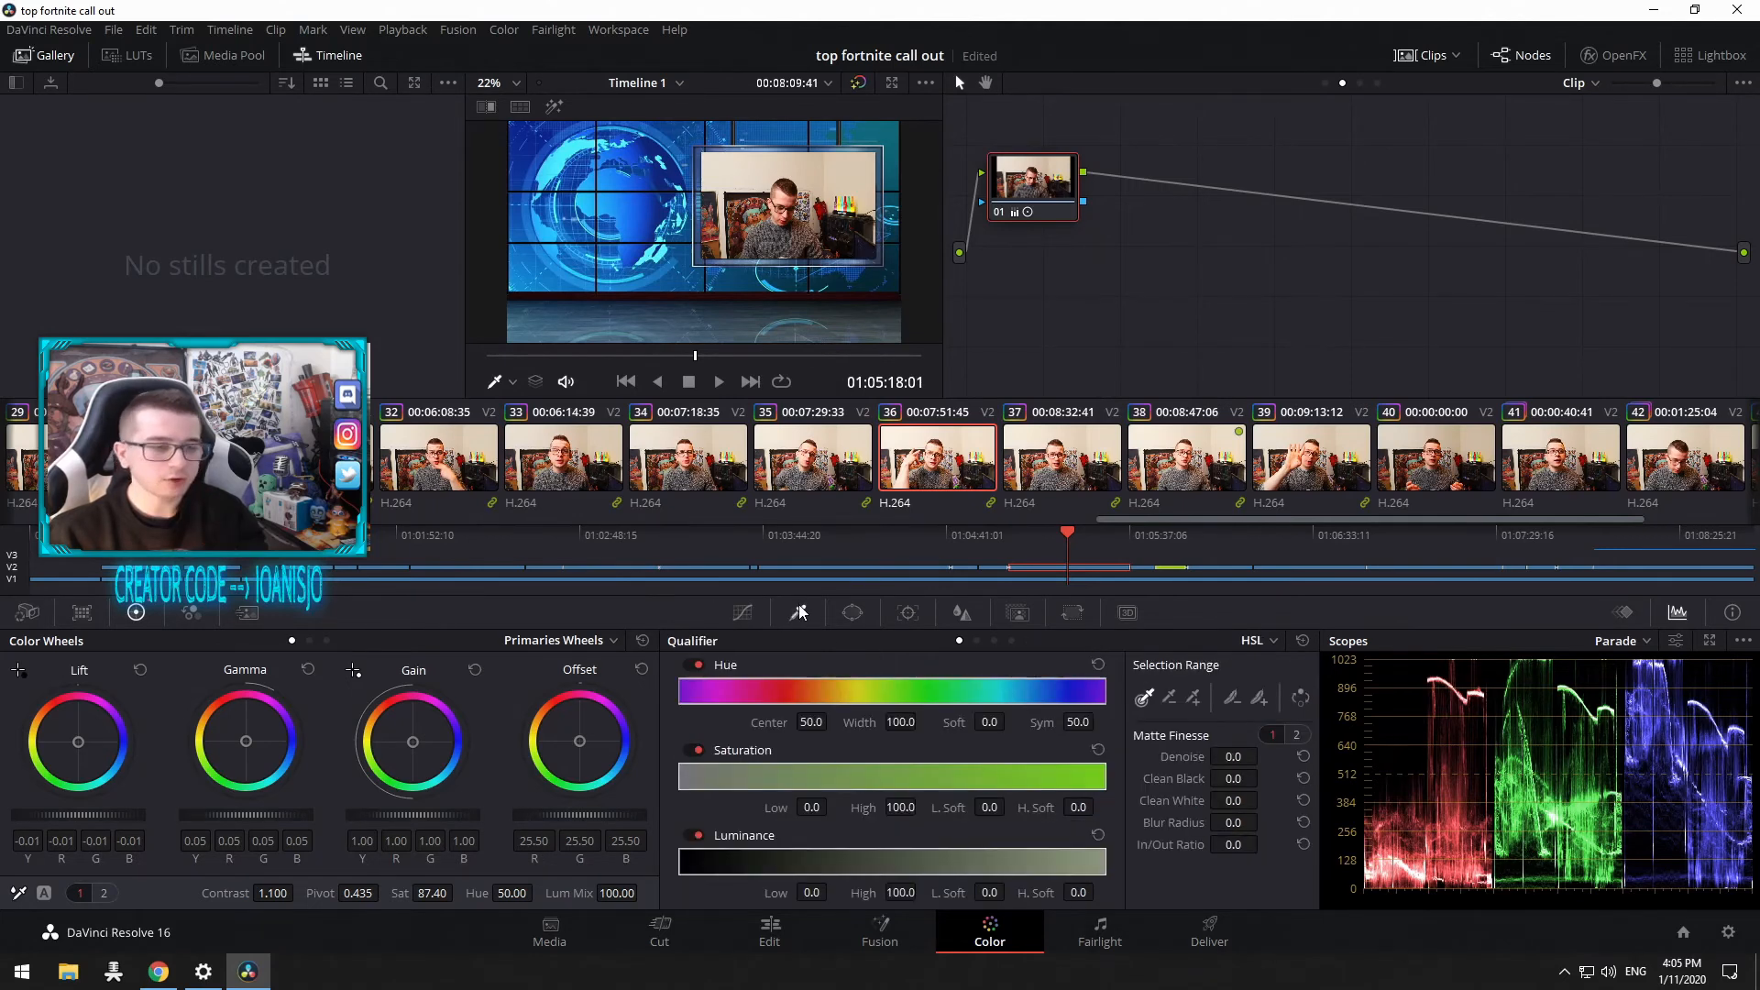
pyautogui.click(852, 613)
pyautogui.click(907, 612)
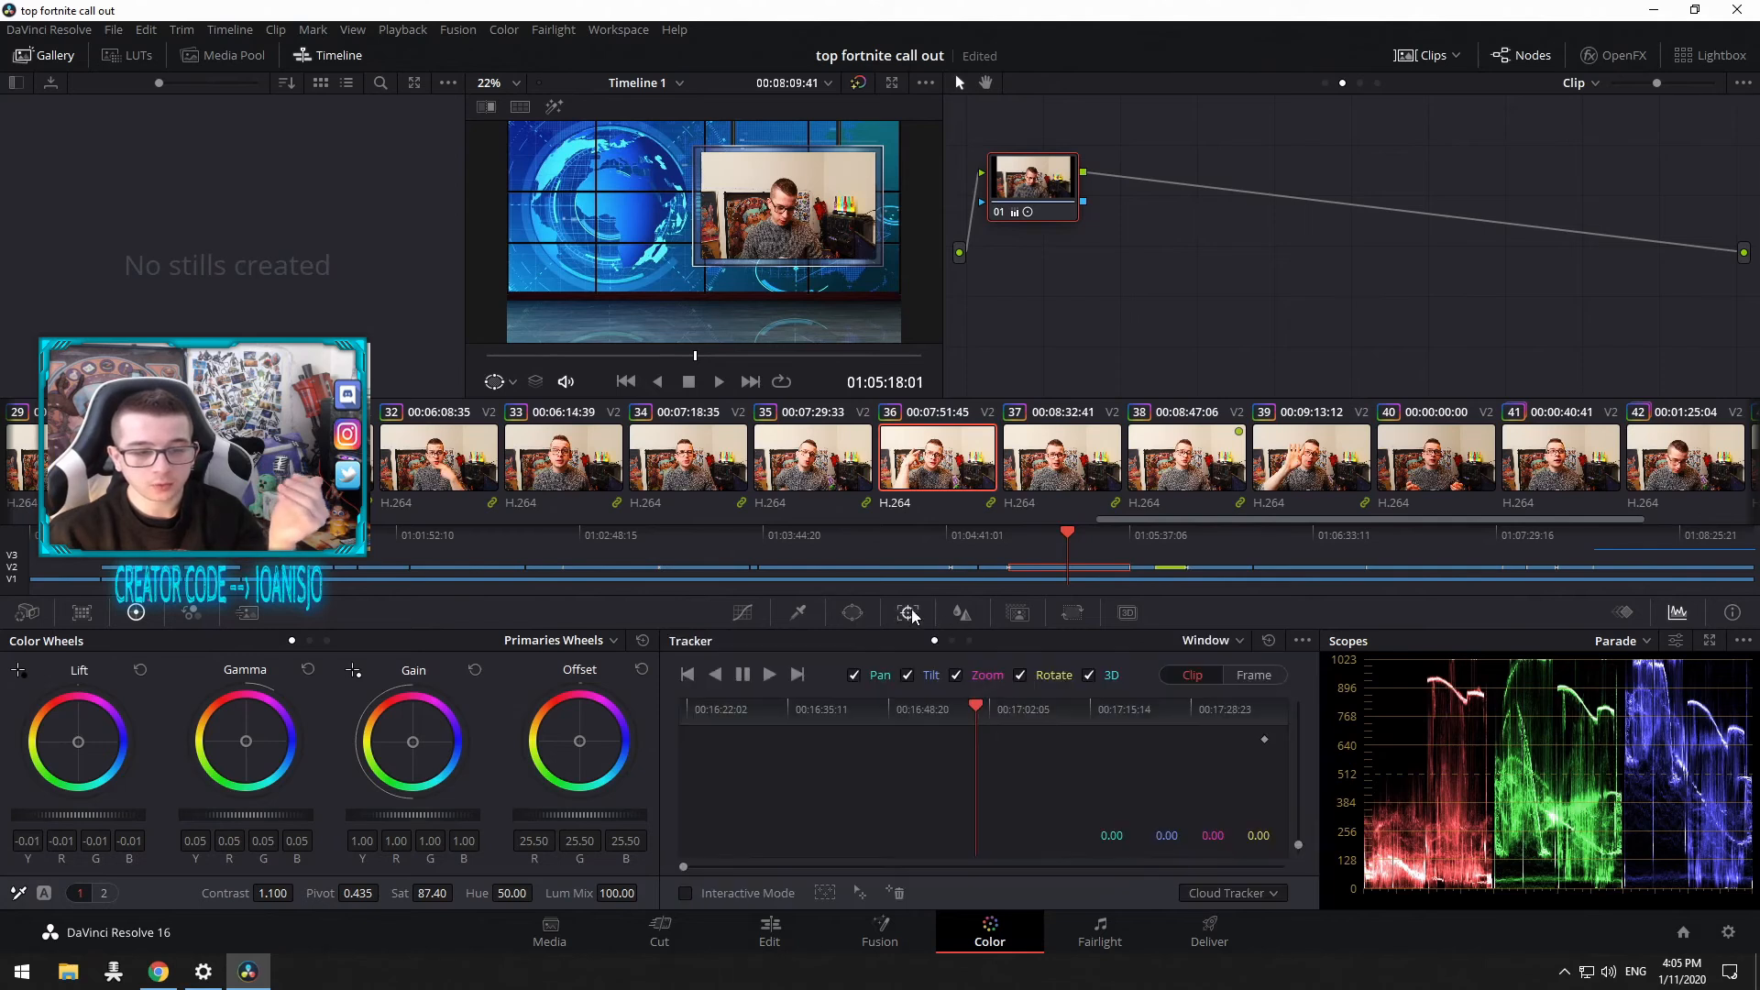
pyautogui.click(962, 612)
pyautogui.click(1018, 613)
pyautogui.click(1072, 612)
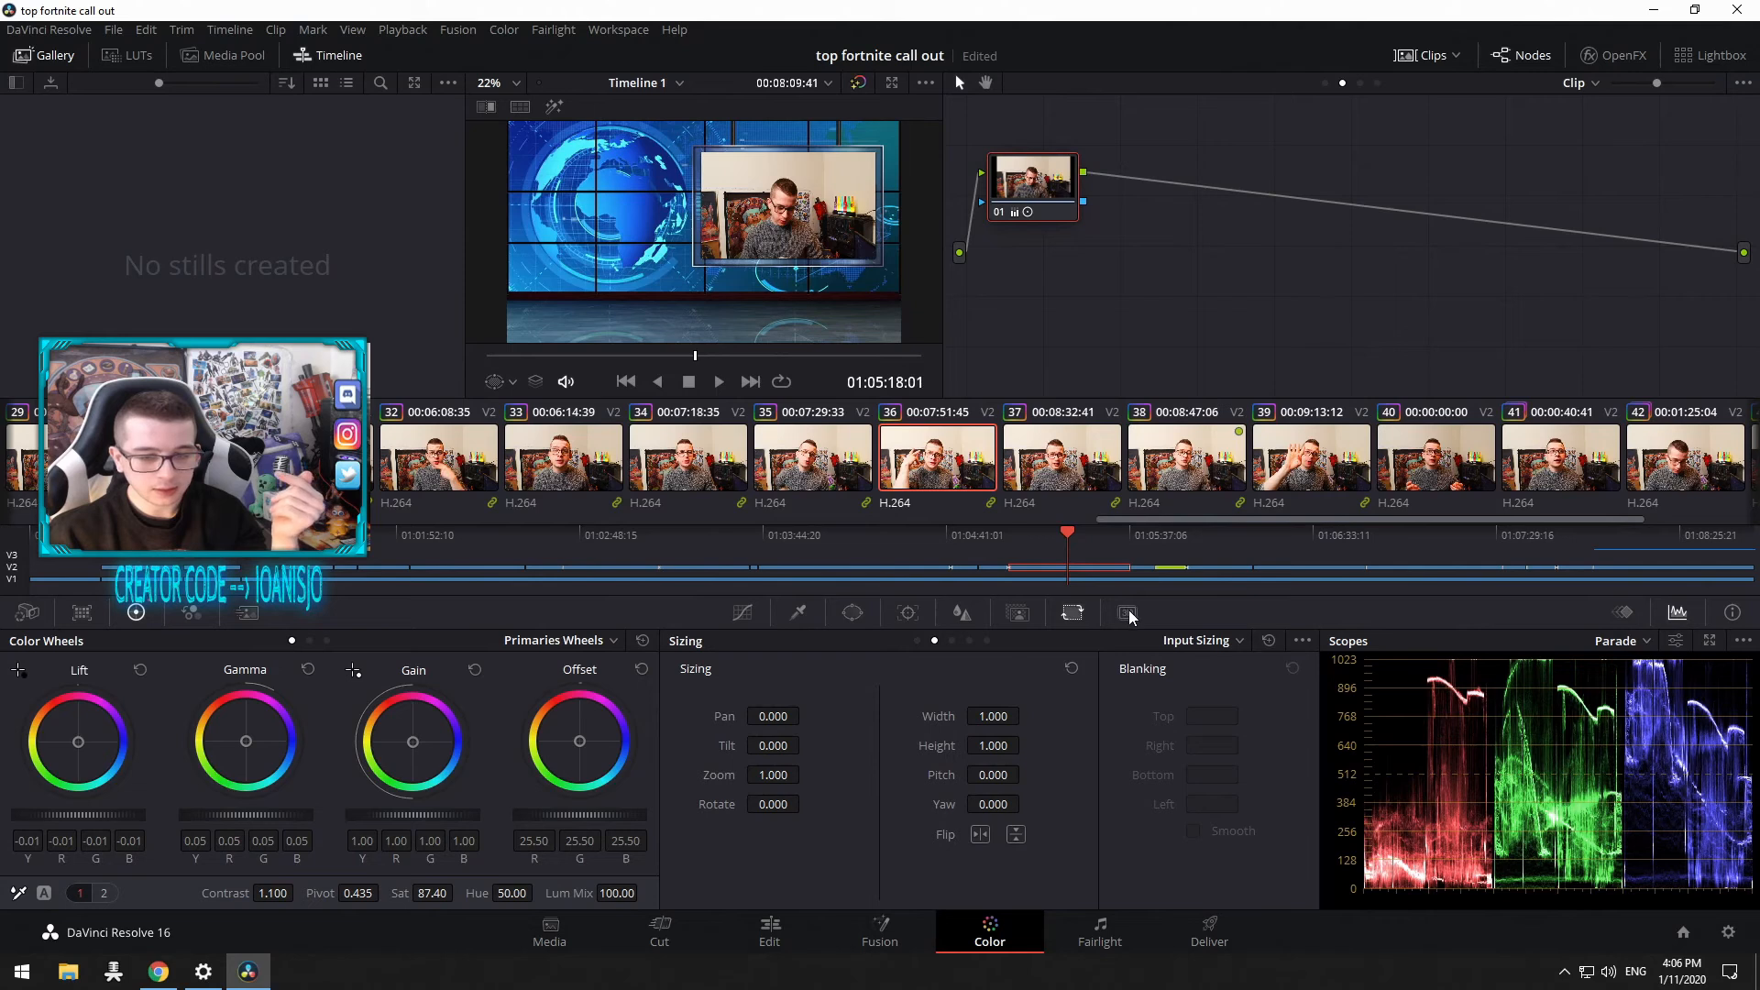
# Step: Switch the left palette through Camera Raw, Color Match, RGB Mixer and Motion Effects, returning to Color Wheels
pyautogui.click(743, 612)
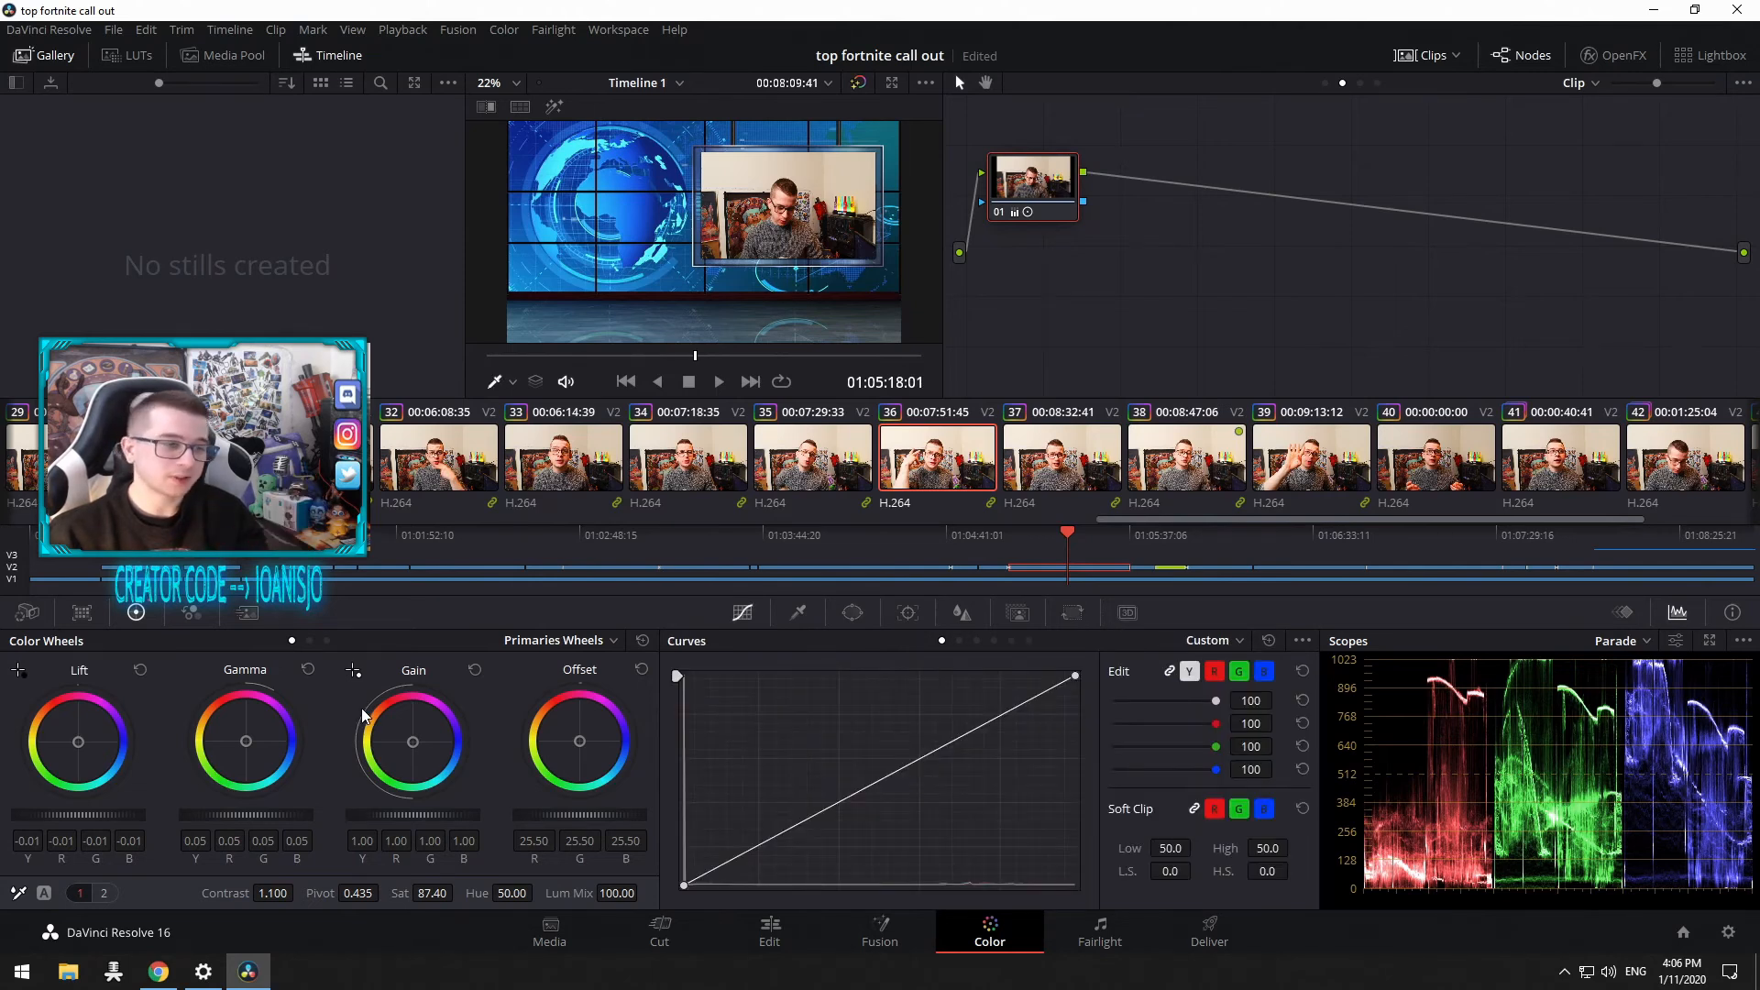
pyautogui.click(28, 613)
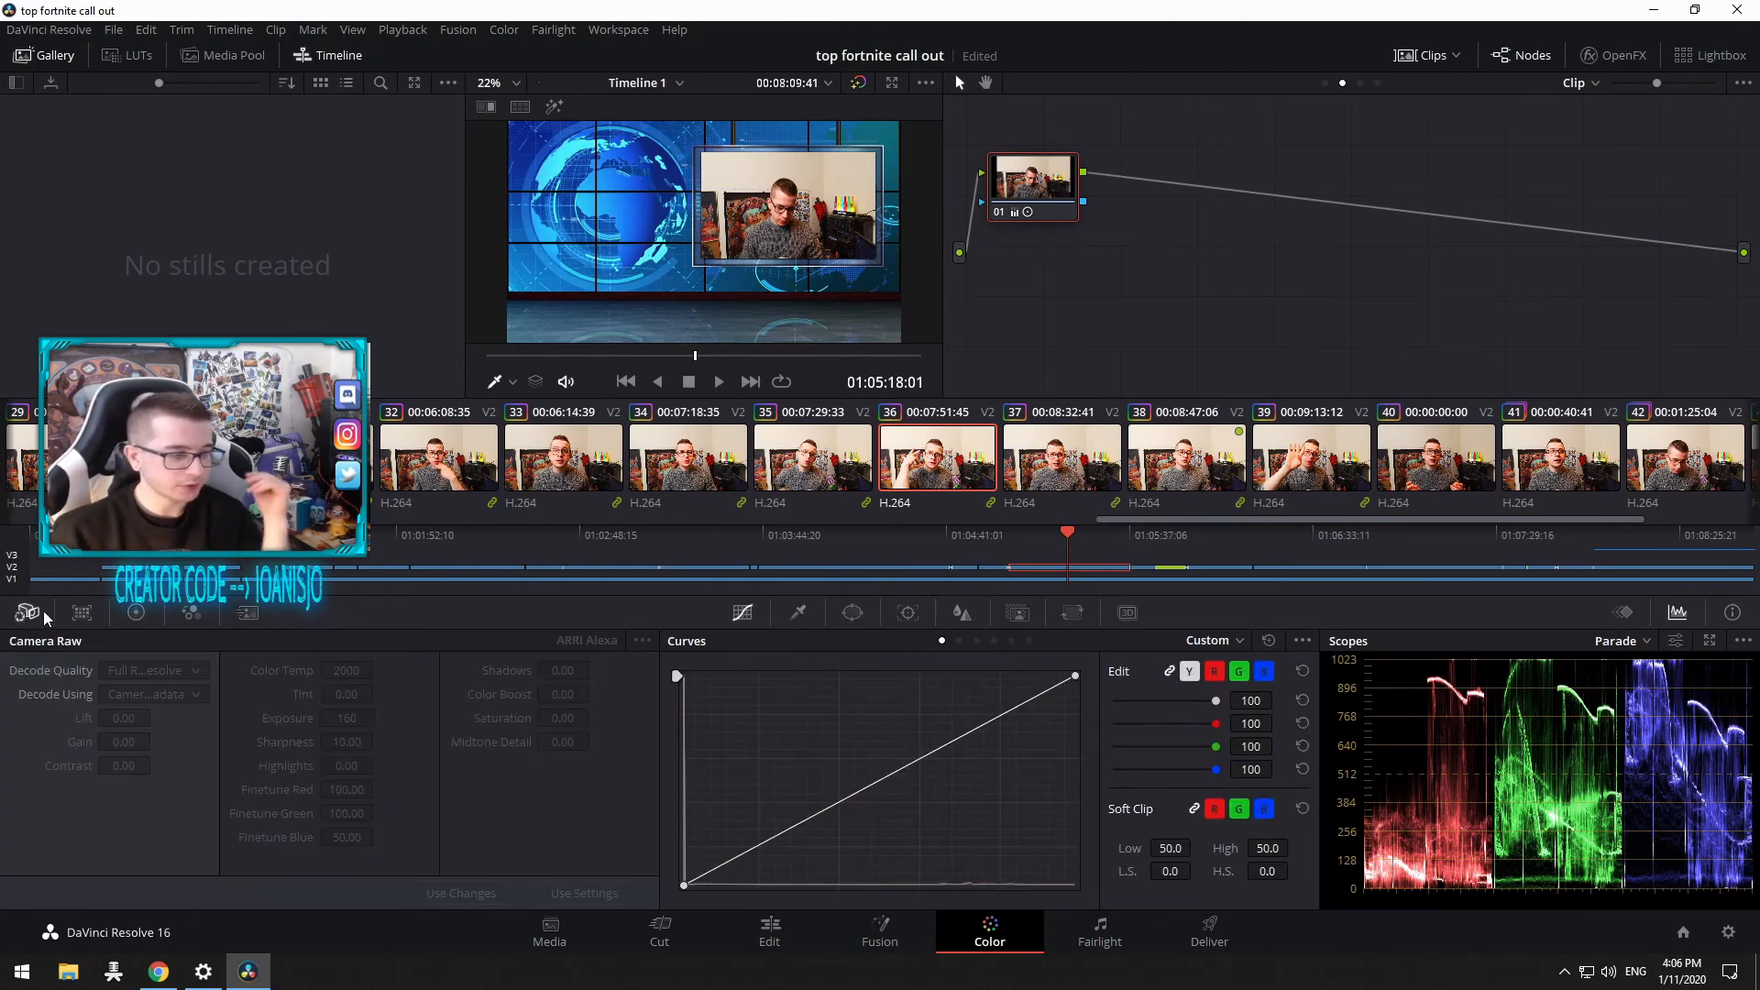
pyautogui.click(78, 621)
pyautogui.click(193, 615)
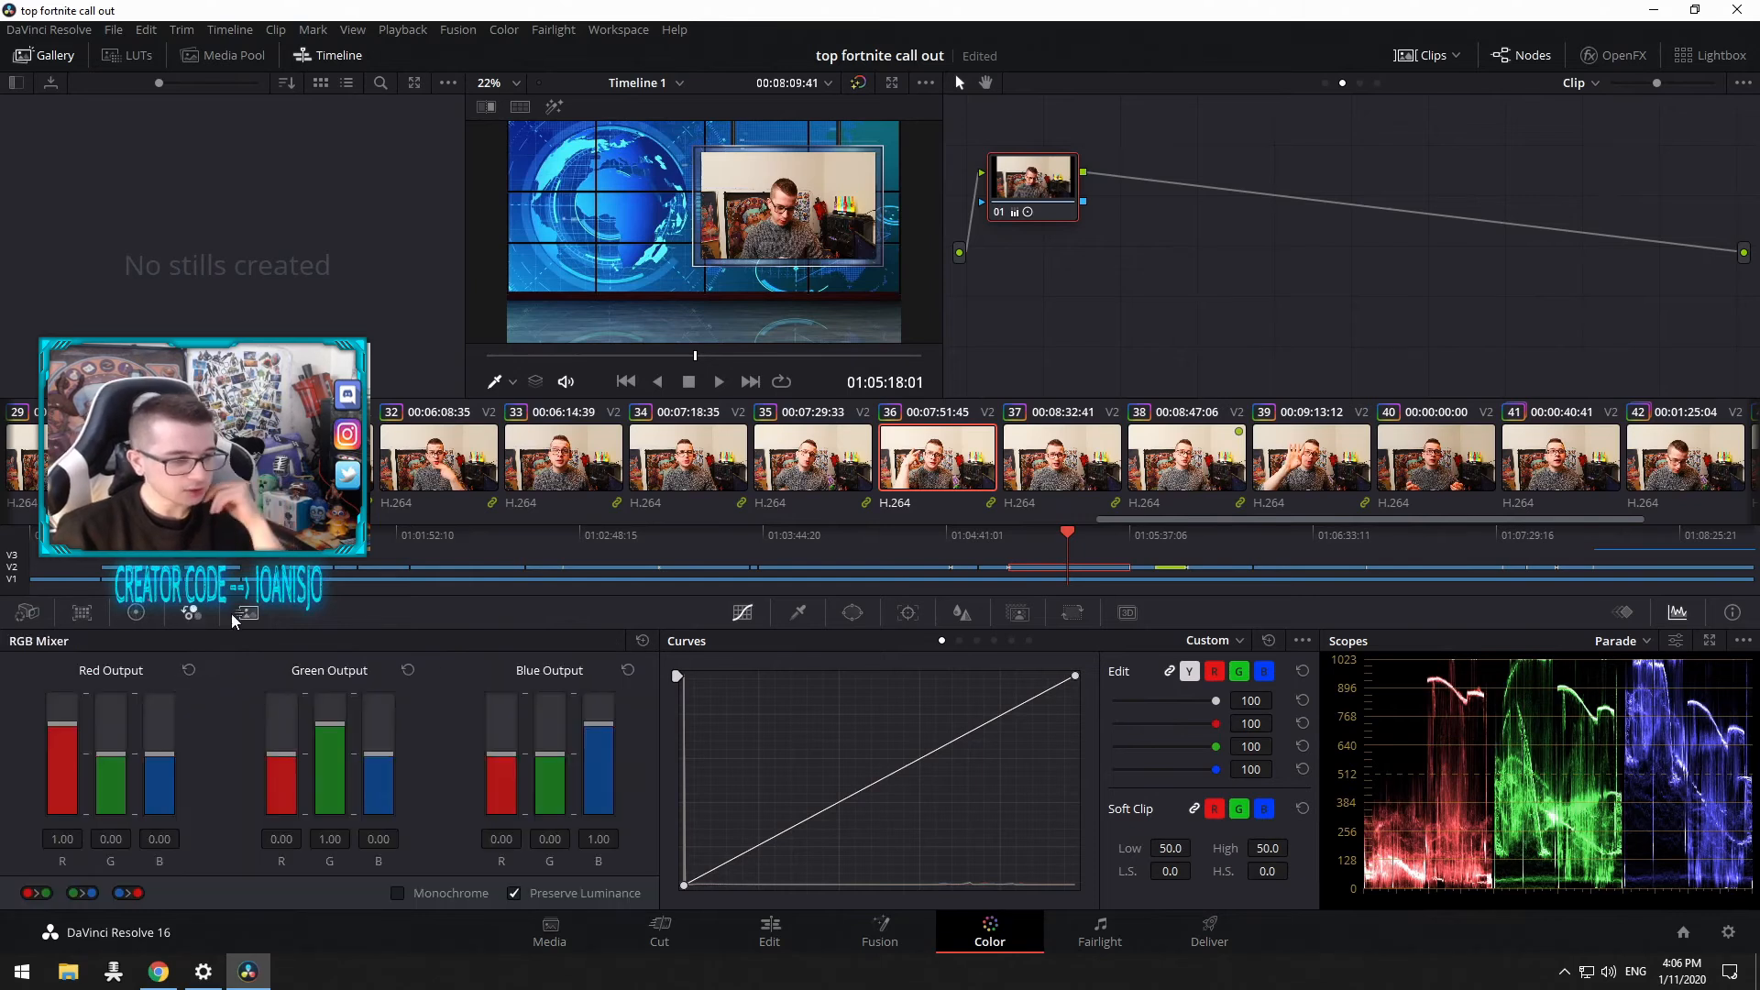
pyautogui.click(246, 620)
pyautogui.click(136, 612)
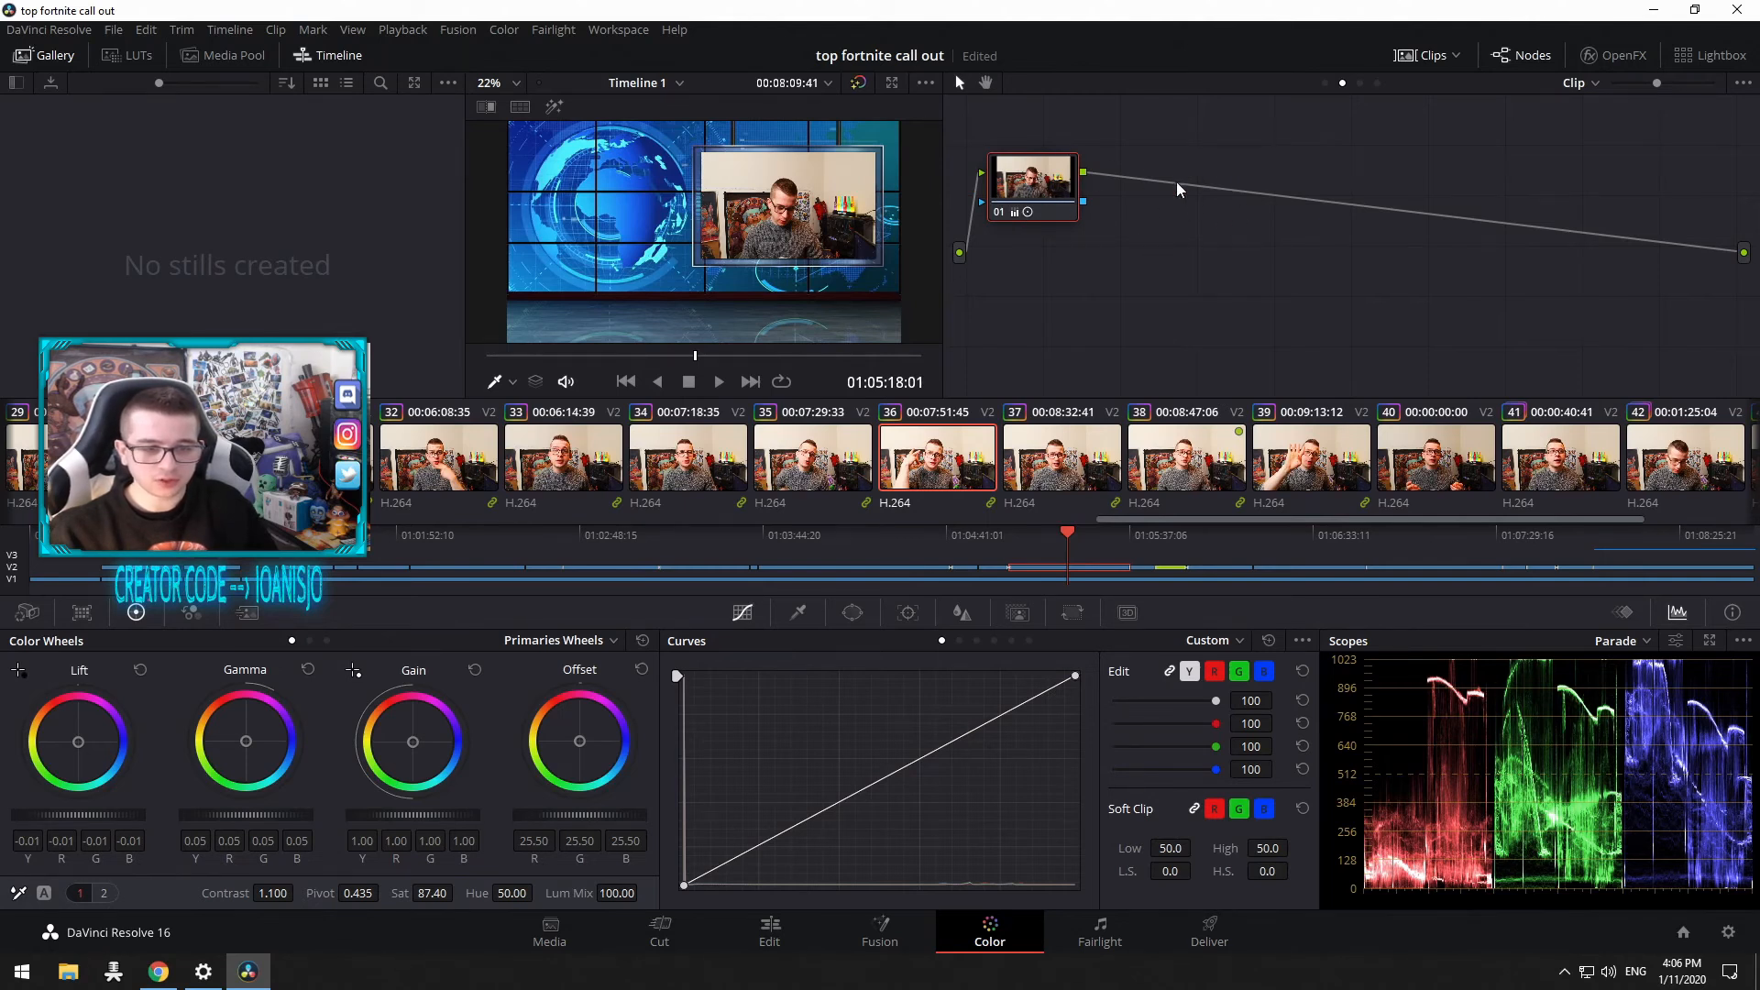
# Step: Open the Keyframes and Info panels, then return to the Scopes panel
pyautogui.click(1626, 614)
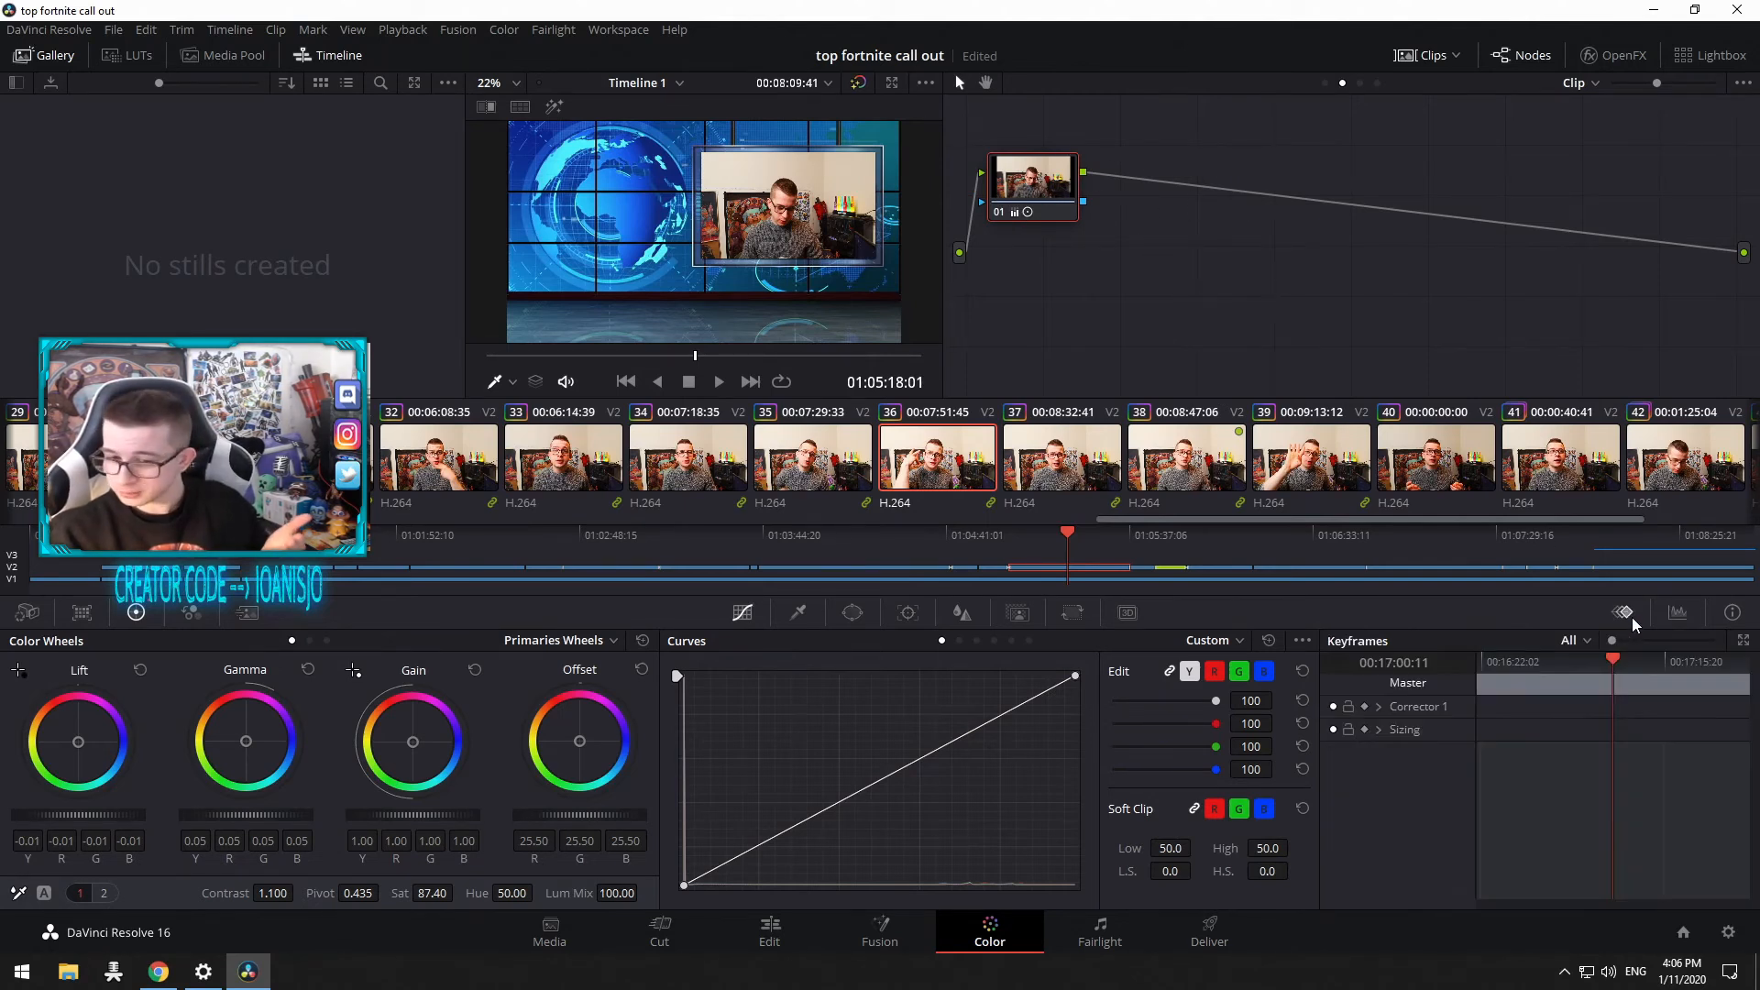
pyautogui.click(1679, 614)
pyautogui.click(1722, 612)
pyautogui.click(1678, 613)
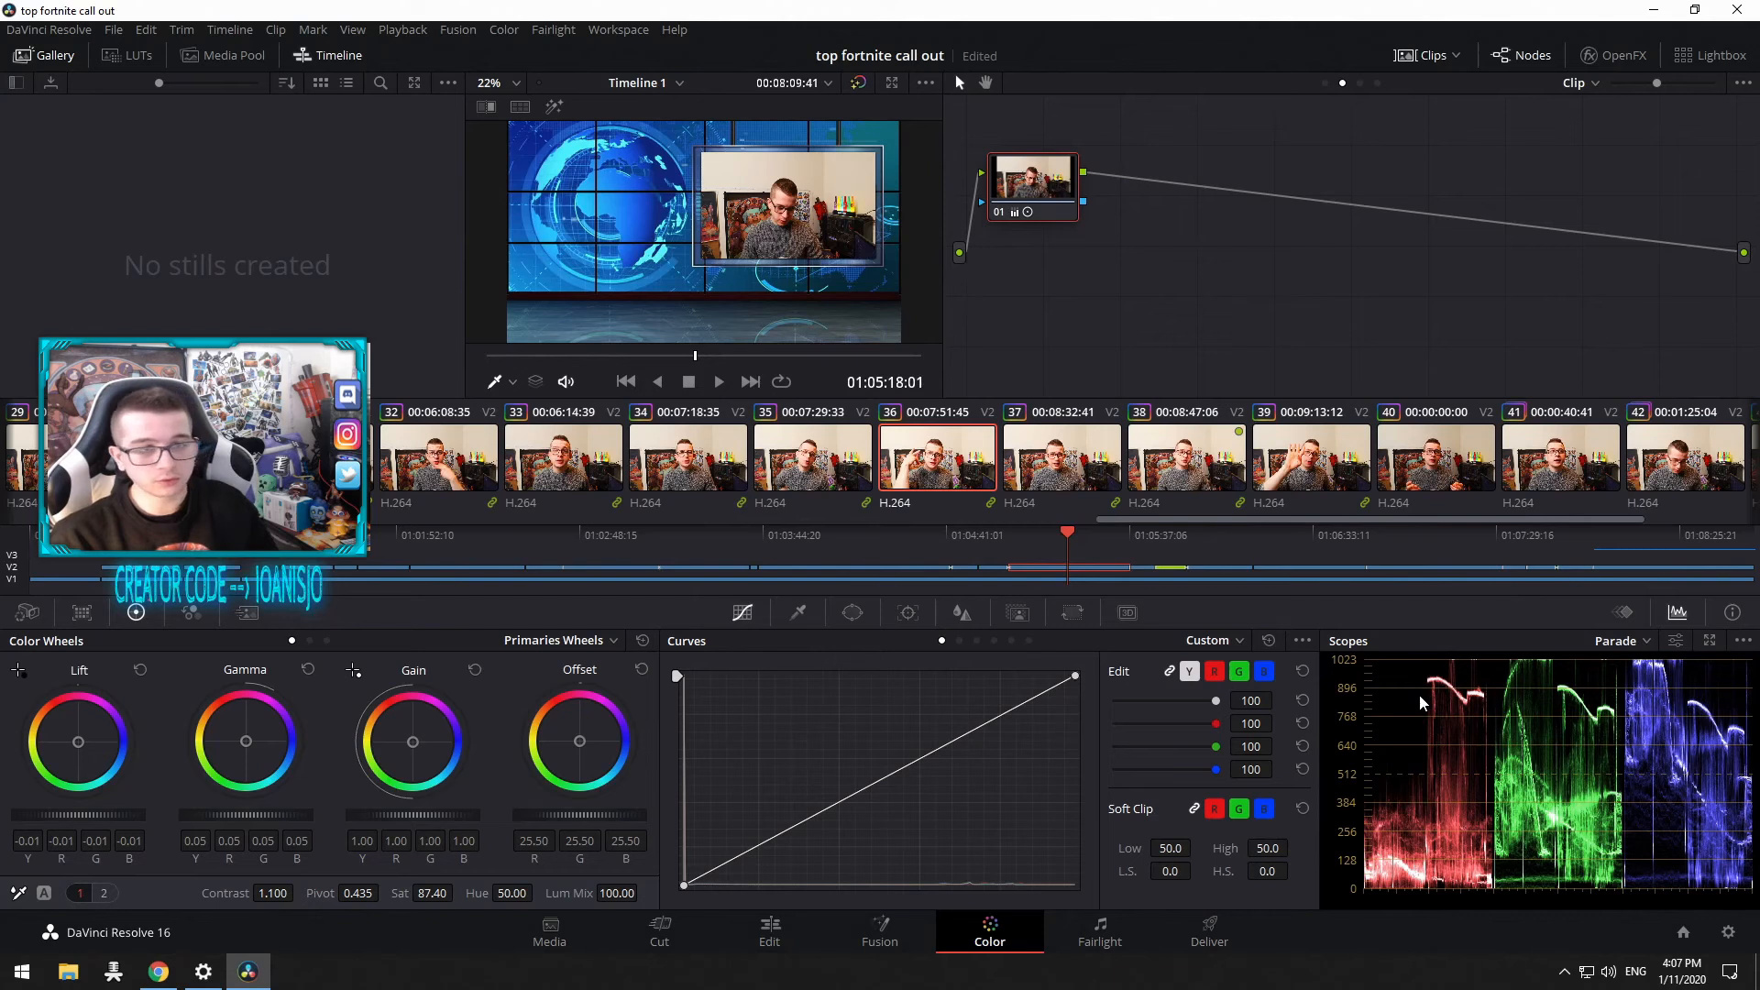
# Step: Open the Window palette and enable a circular window over the person's face
pyautogui.click(853, 613)
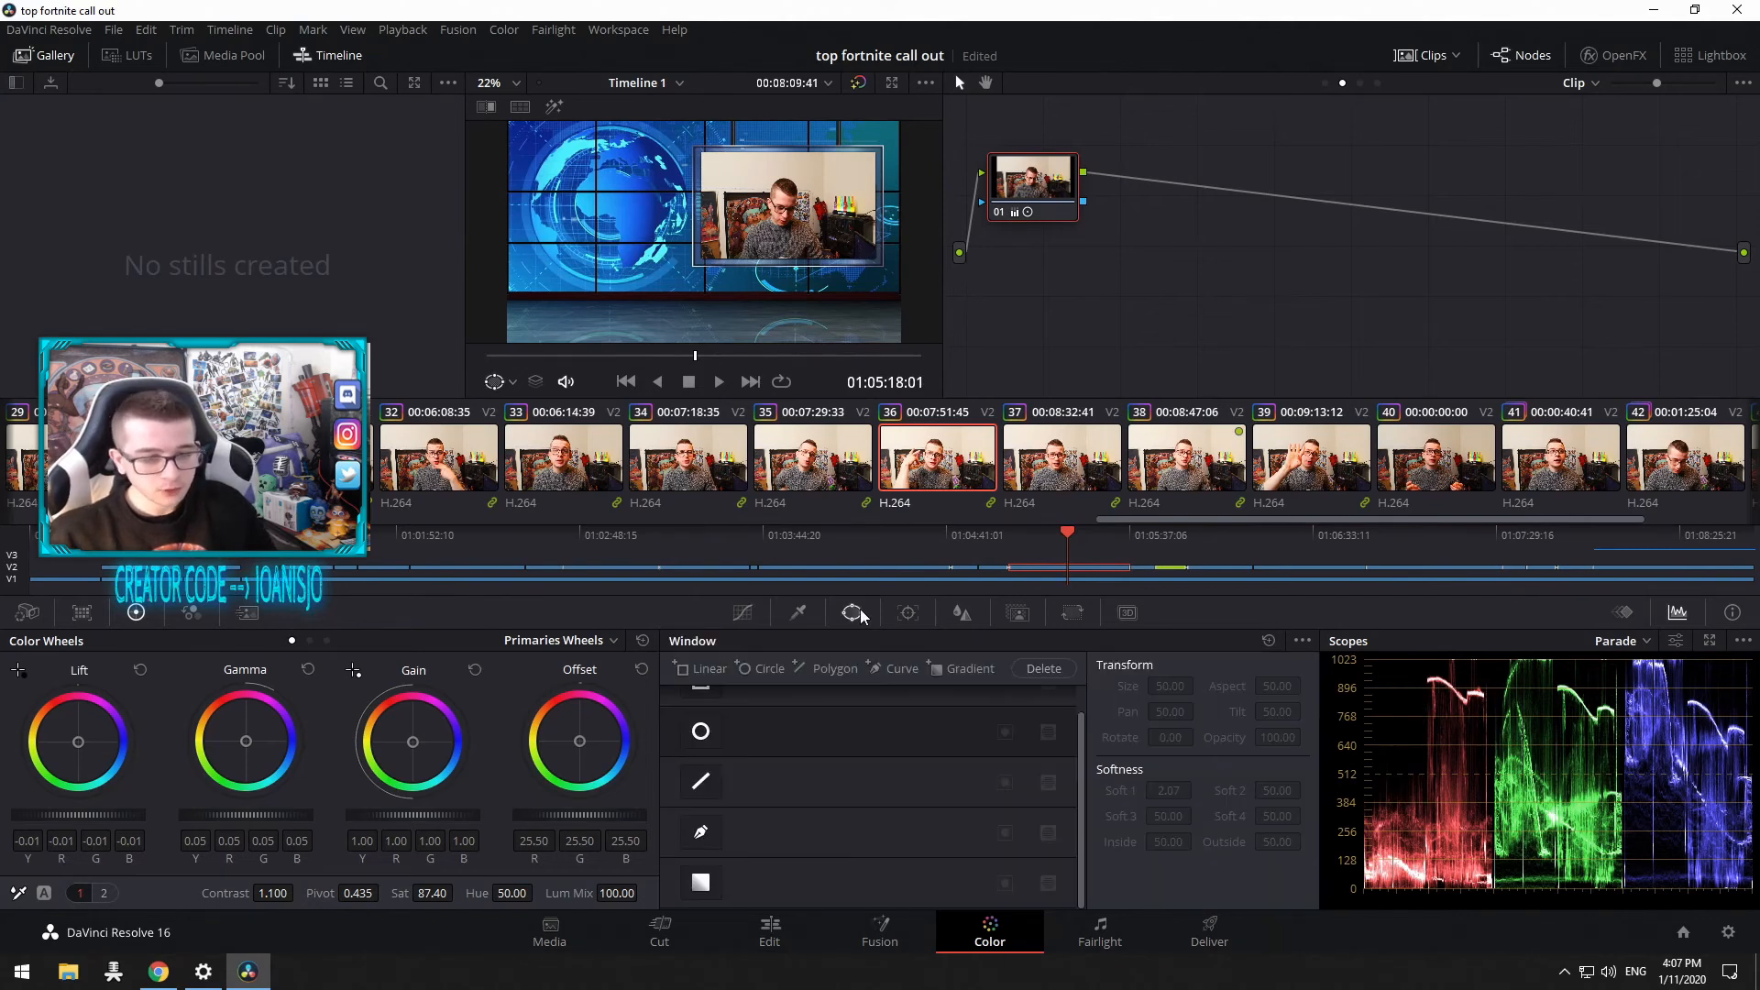
pyautogui.scroll(1, 851, 763)
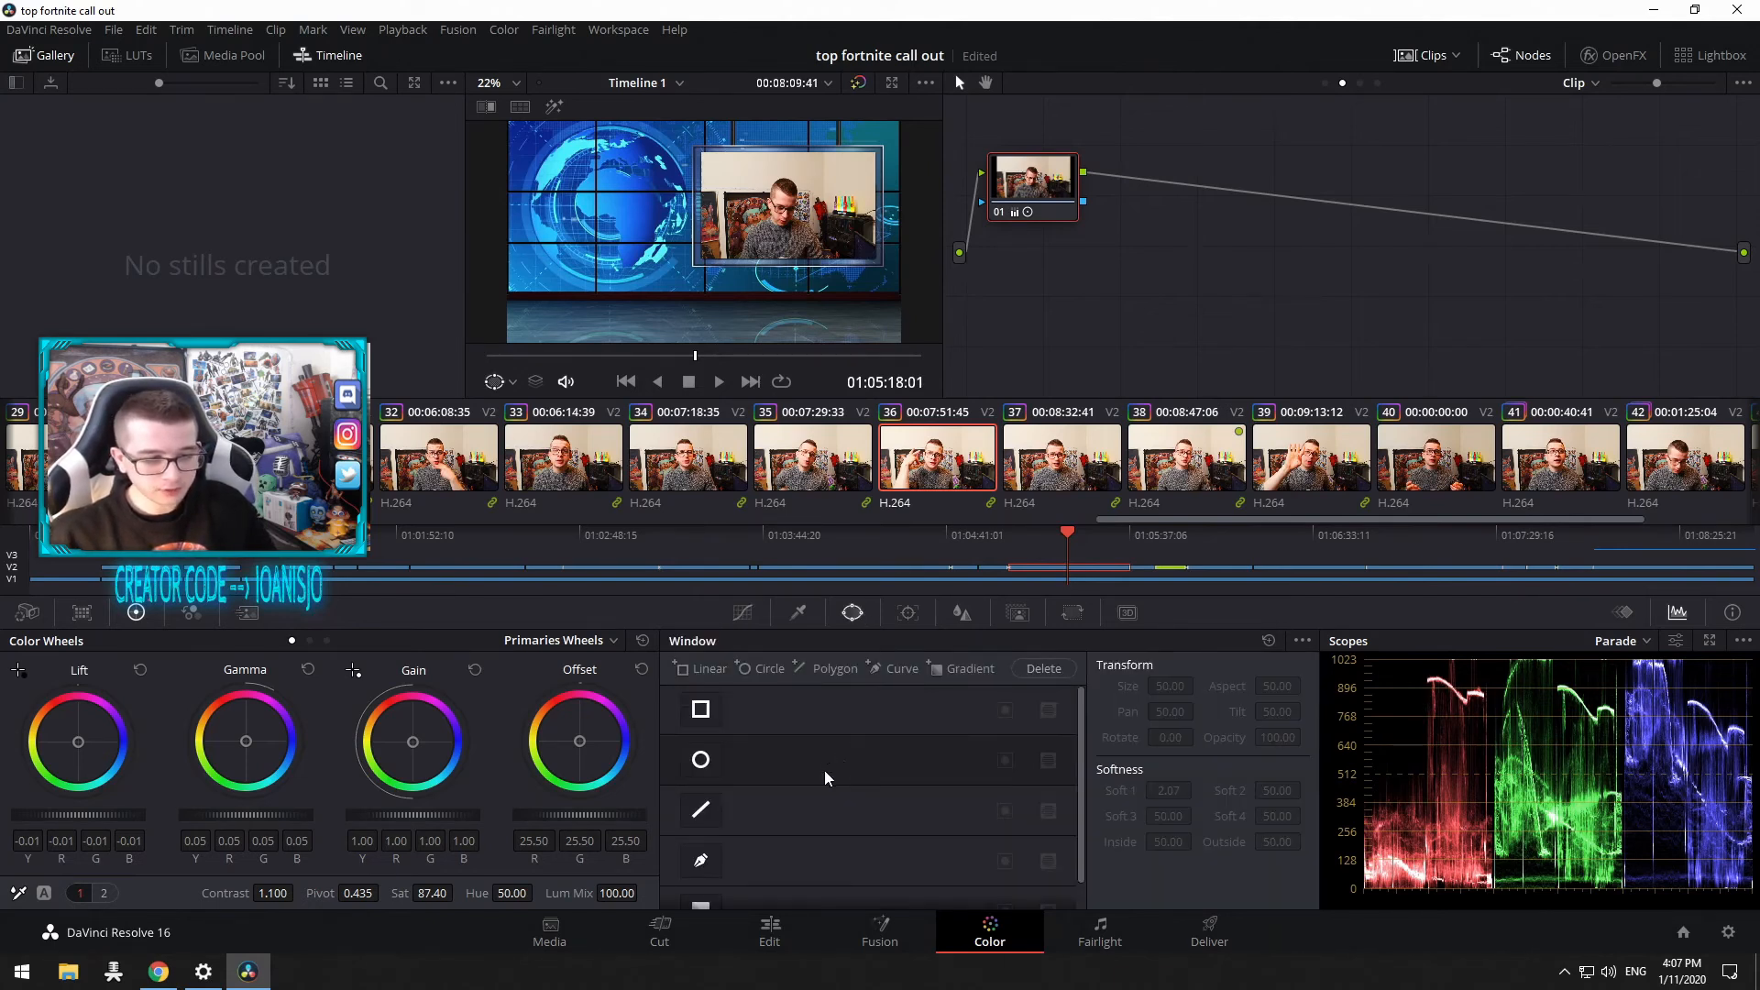
pyautogui.click(700, 760)
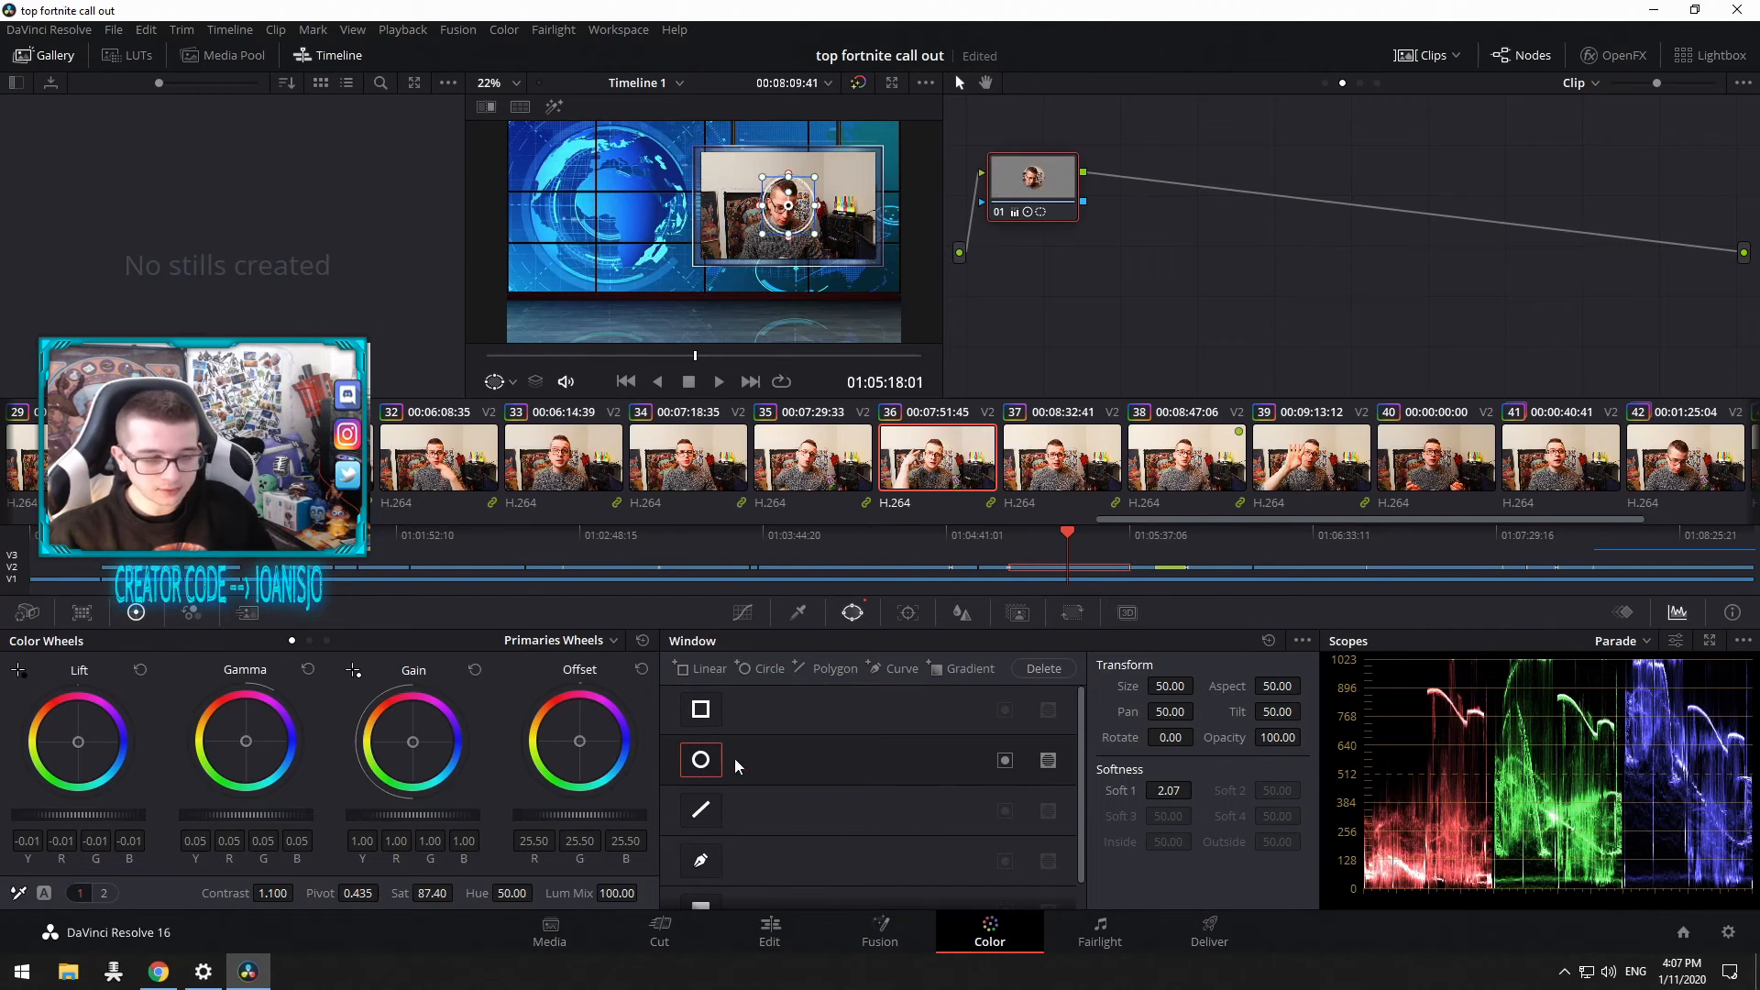
pyautogui.scroll(-1, 741, 770)
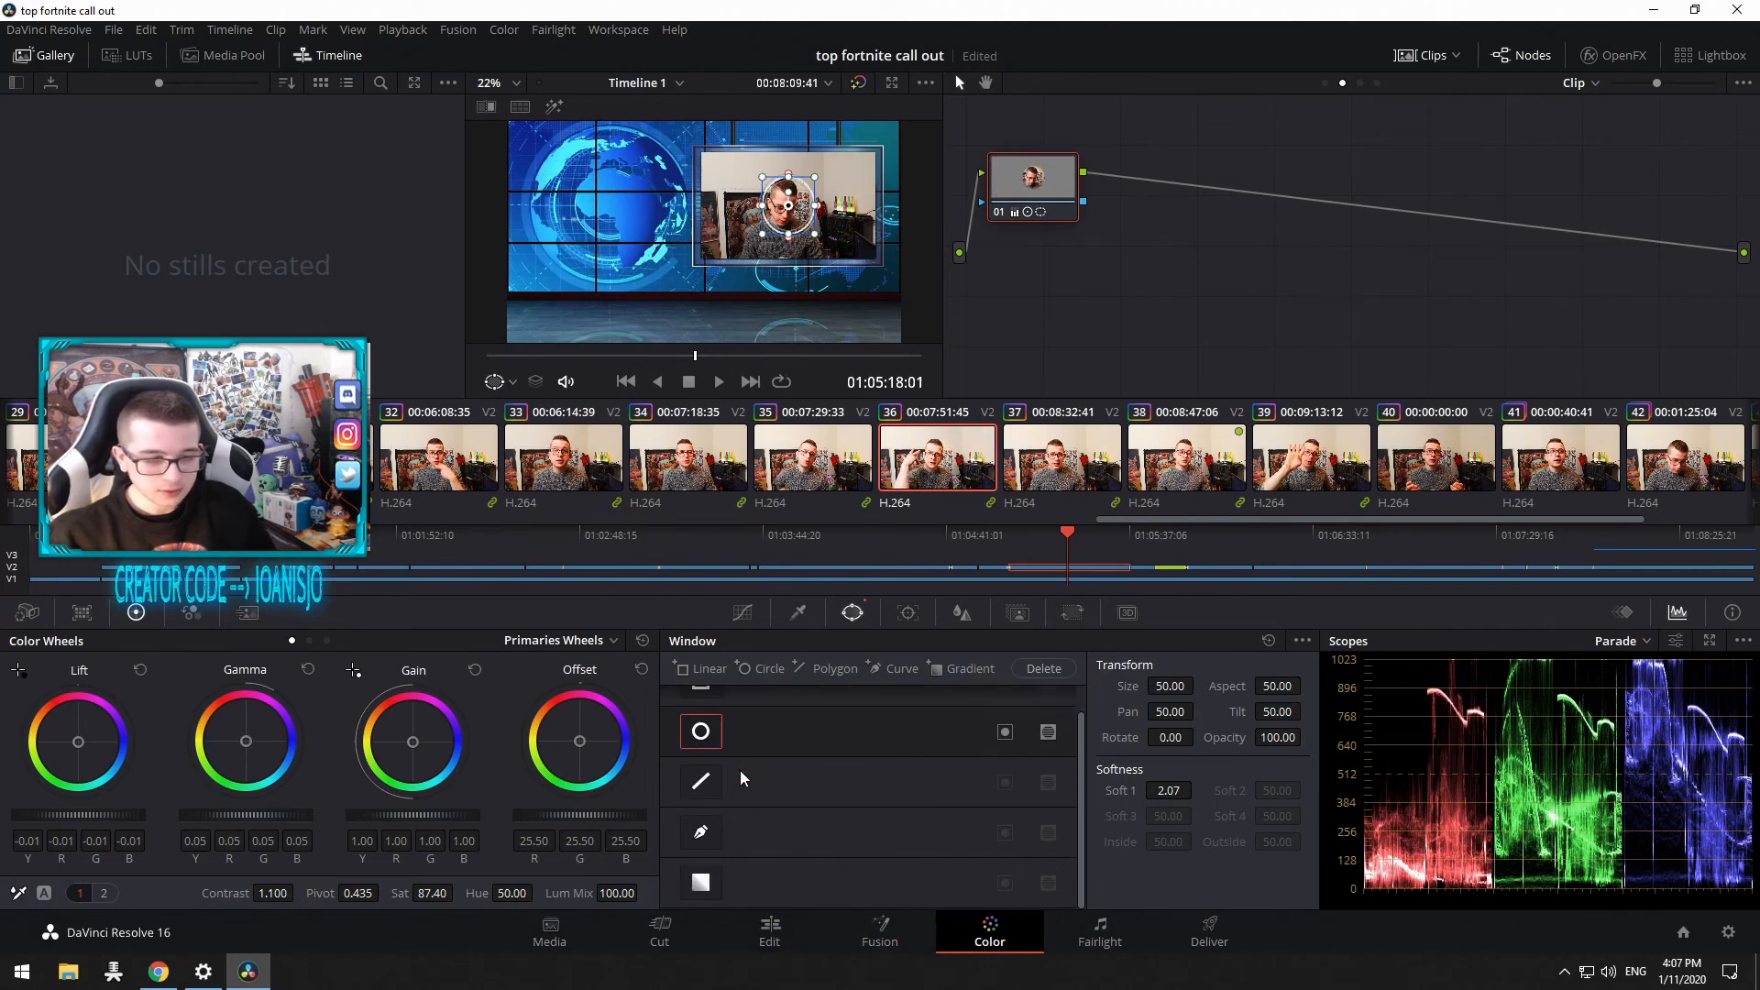
# Step: Draw a four-point Curve window around the person's torso in the viewer
pyautogui.click(702, 832)
pyautogui.click(741, 221)
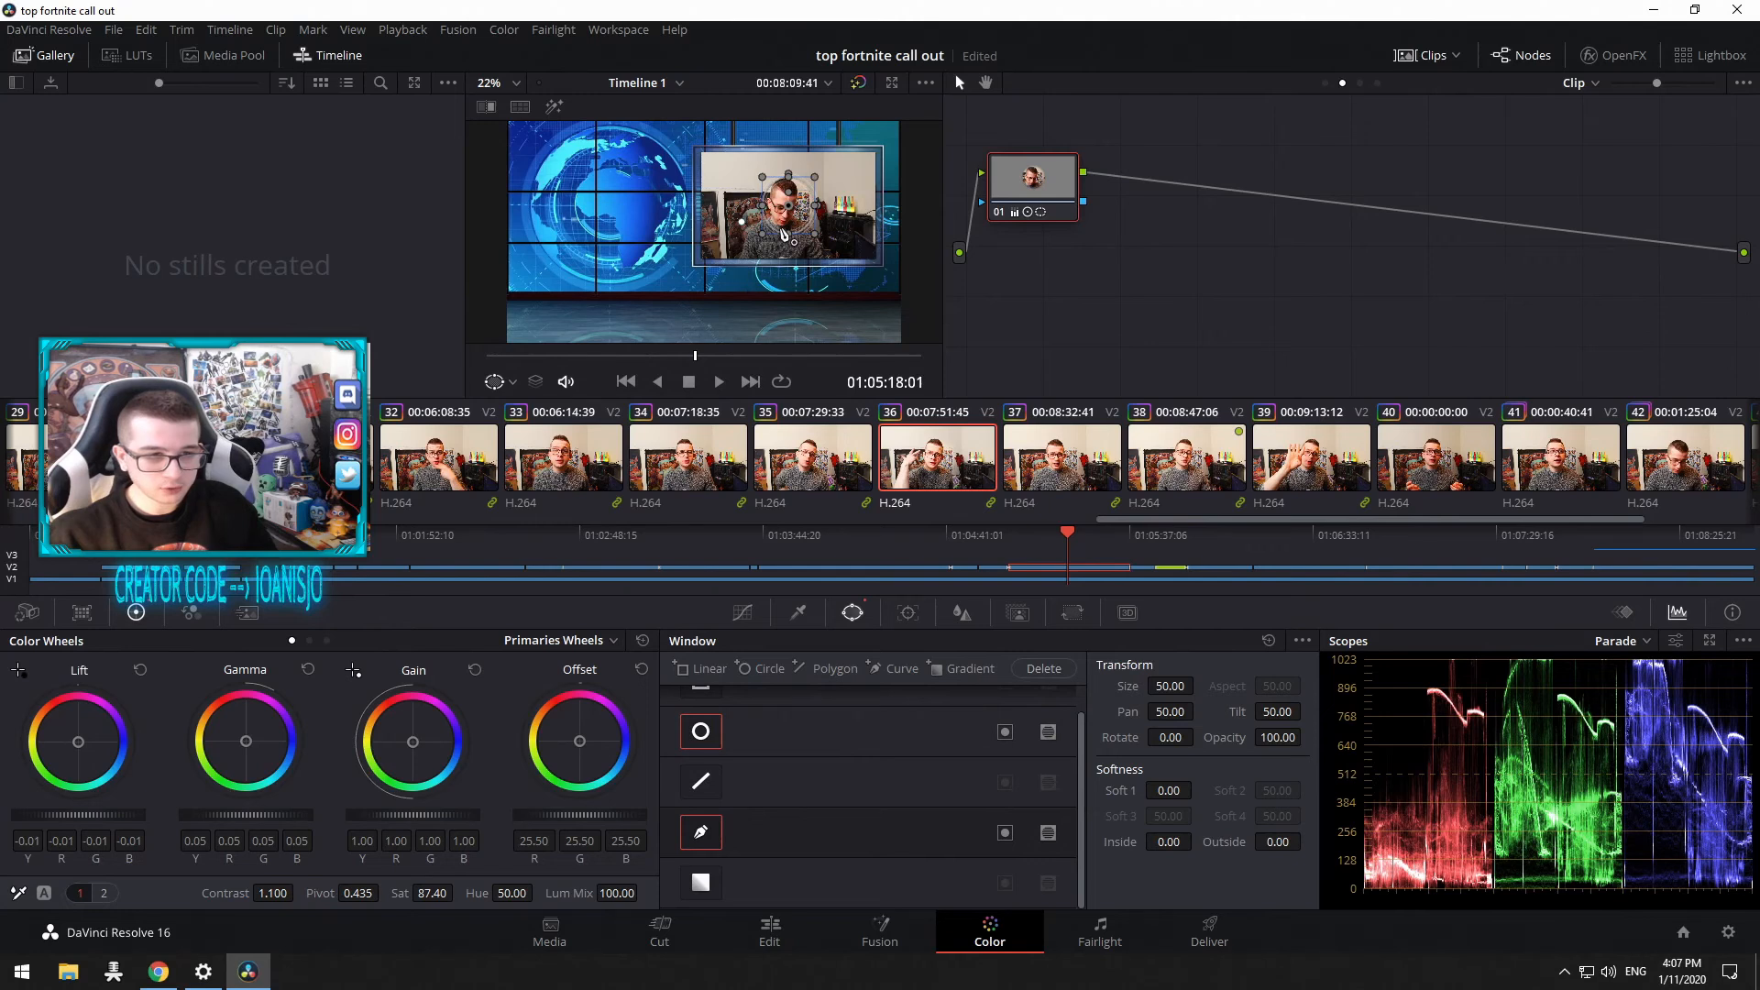
pyautogui.click(724, 307)
pyautogui.click(799, 303)
pyautogui.click(794, 223)
pyautogui.click(741, 221)
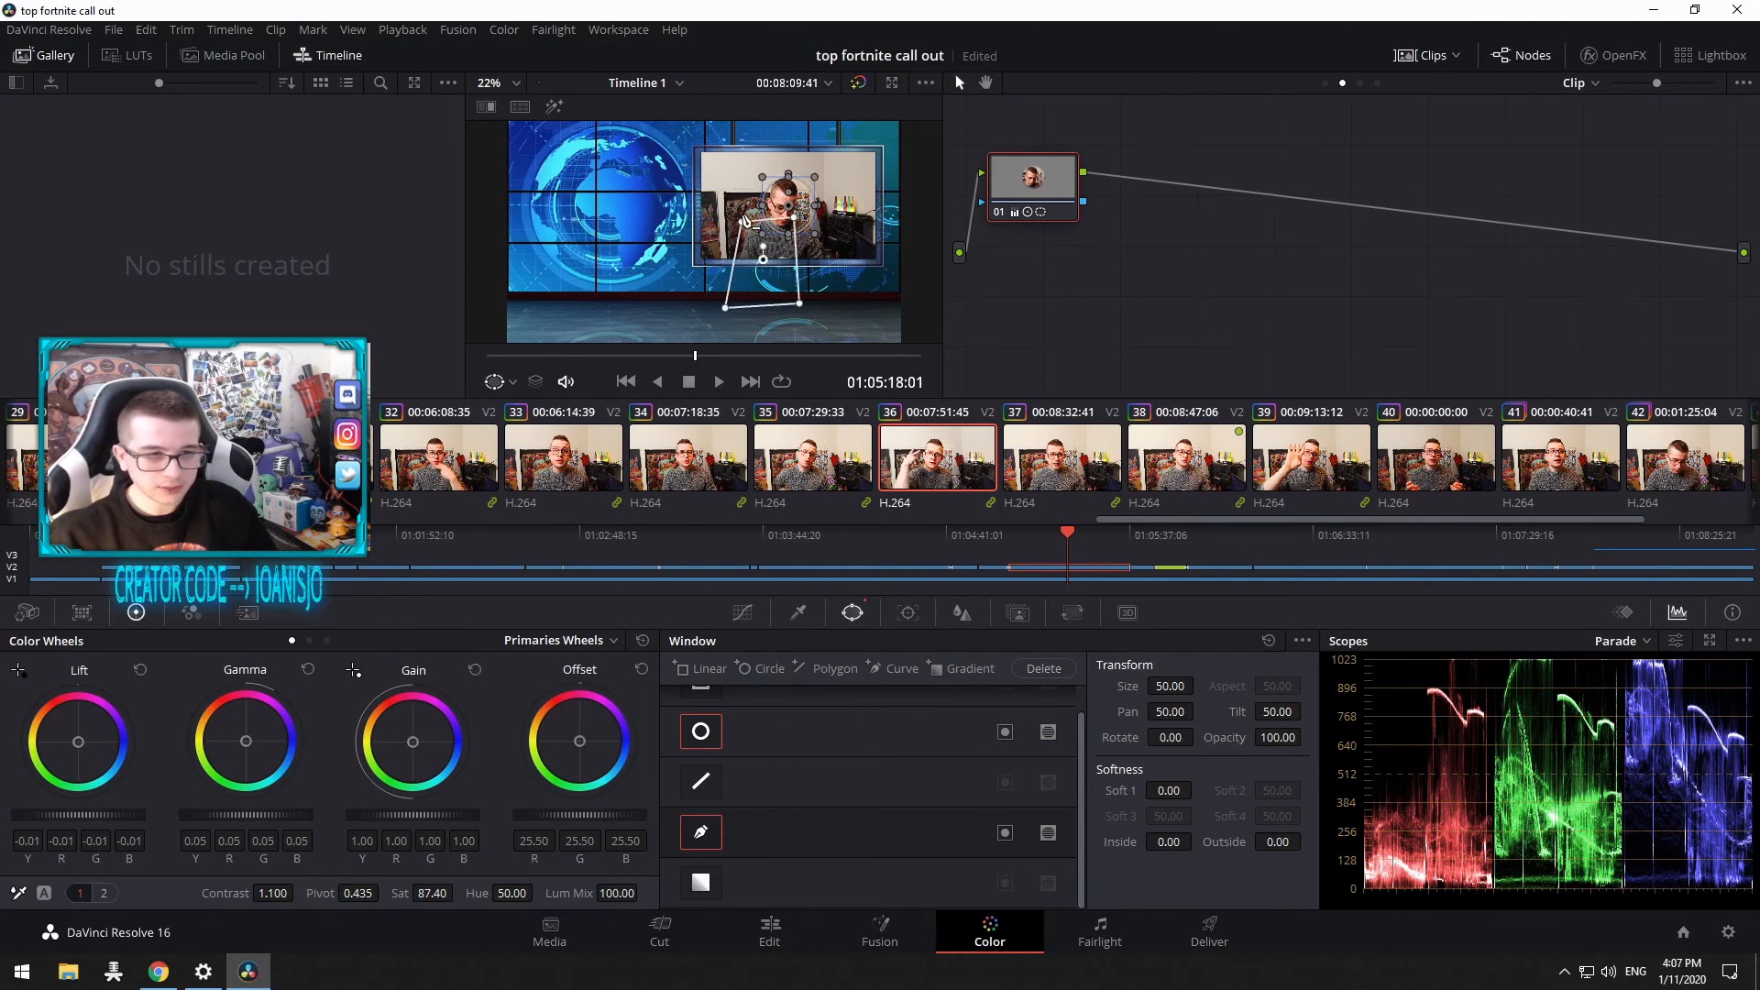
# Step: Disable the curve window and re-enable only the circle window
pyautogui.click(700, 735)
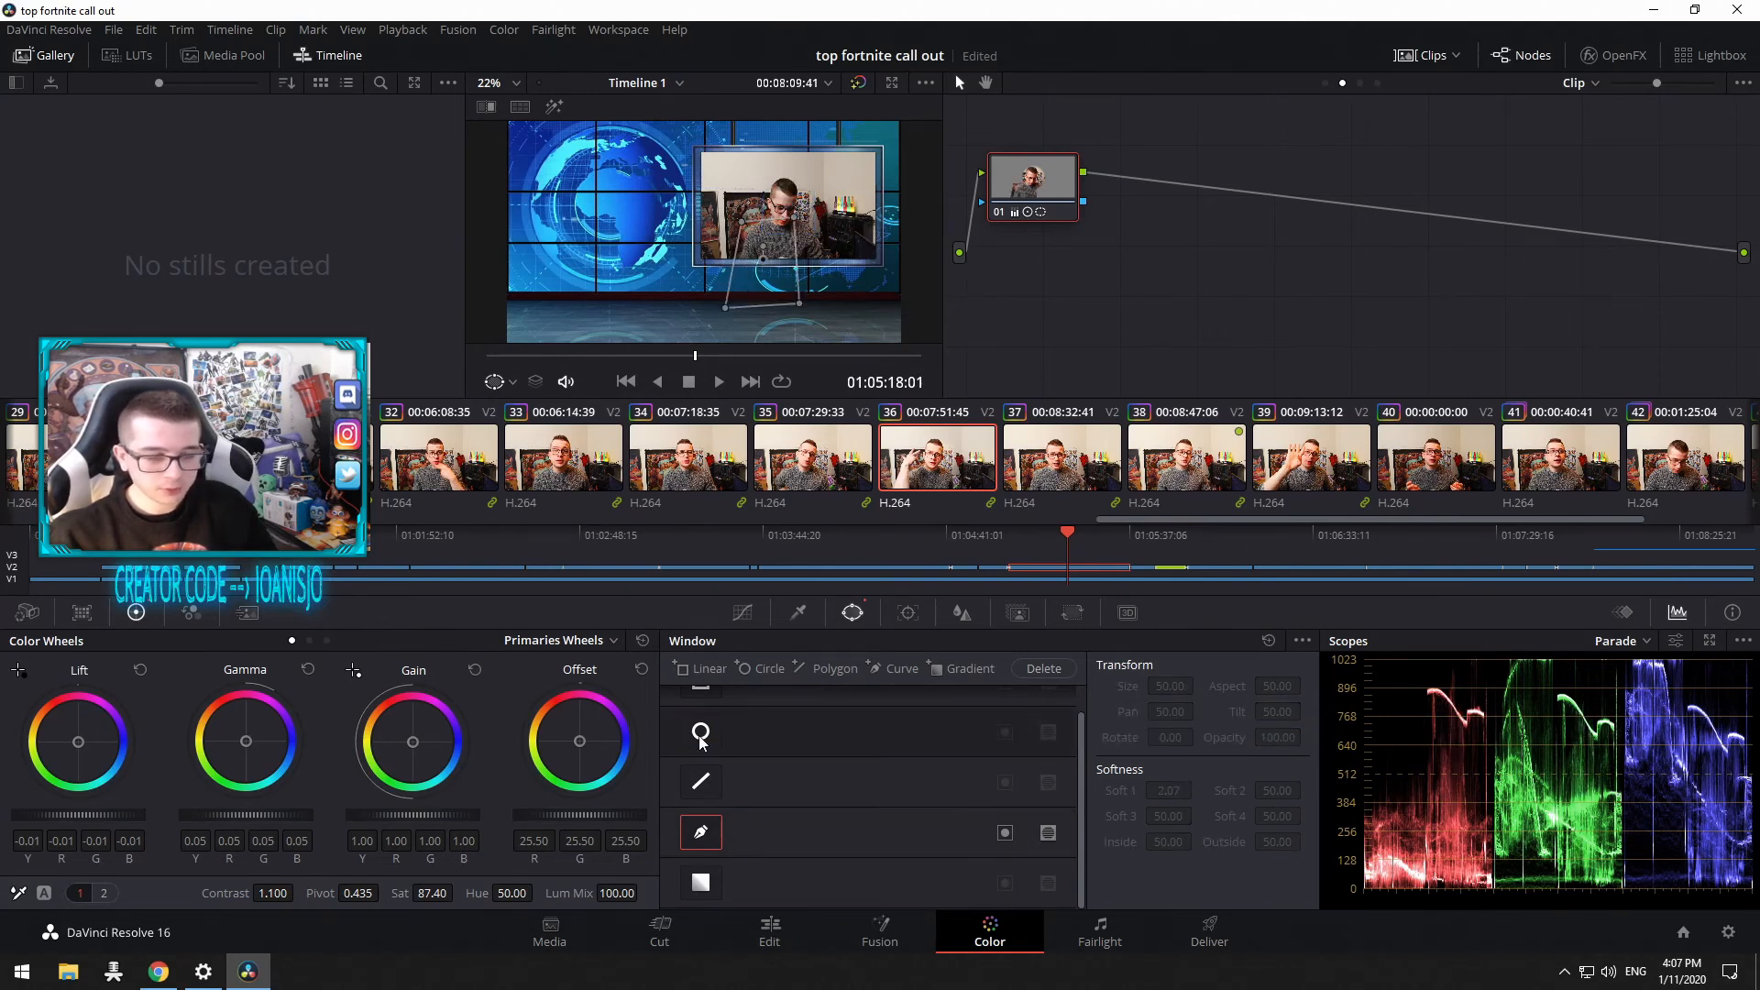
pyautogui.click(701, 831)
pyautogui.scroll(2, 713, 724)
pyautogui.click(701, 759)
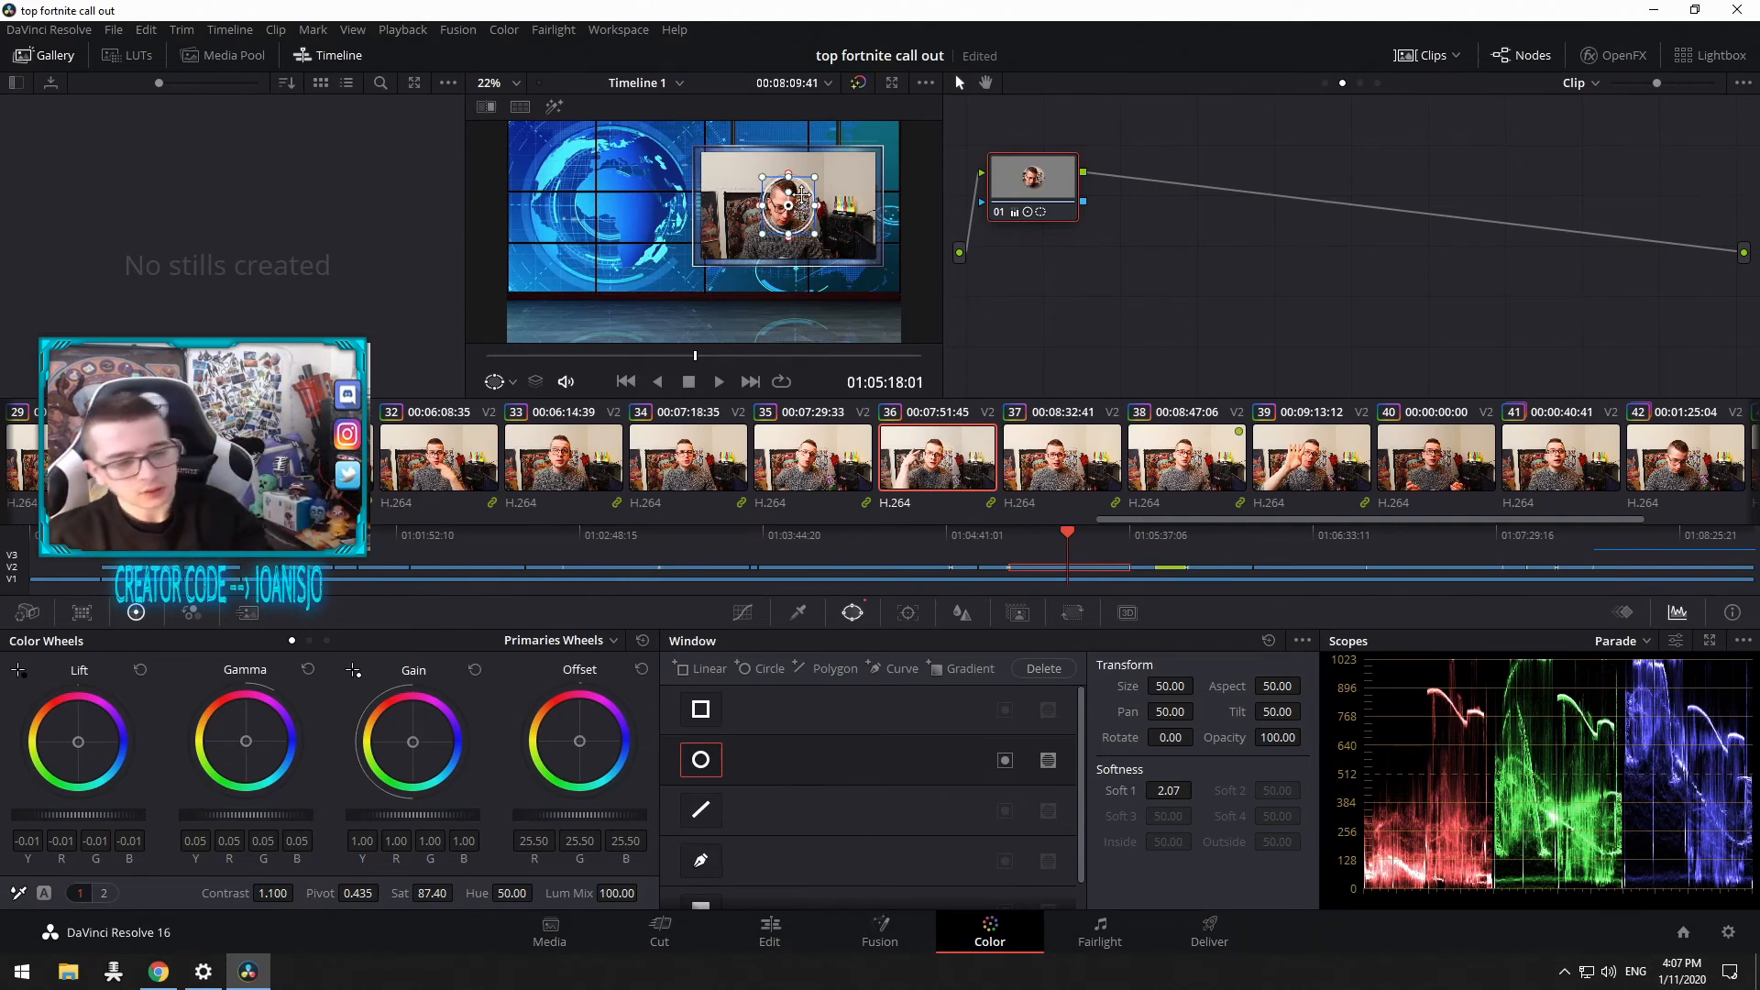
# Step: Cycle again through the Curves, Tracker, Window, Blur, Key and Sizing palettes
pyautogui.click(743, 612)
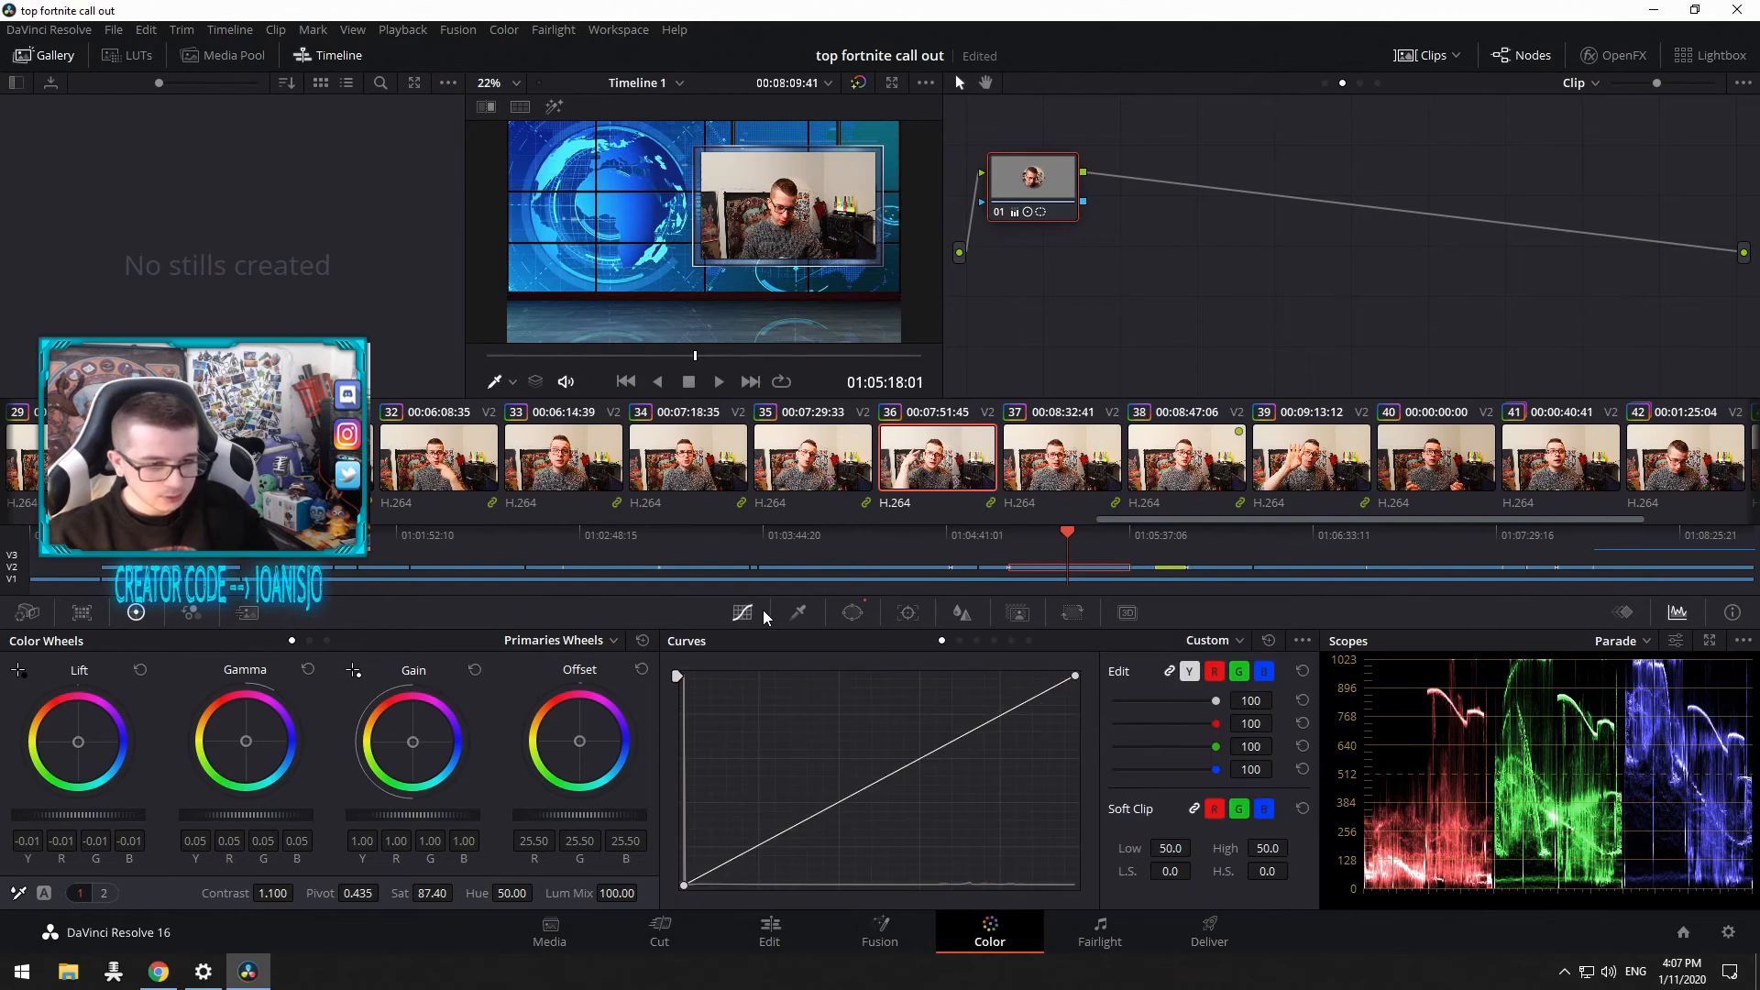
pyautogui.click(906, 620)
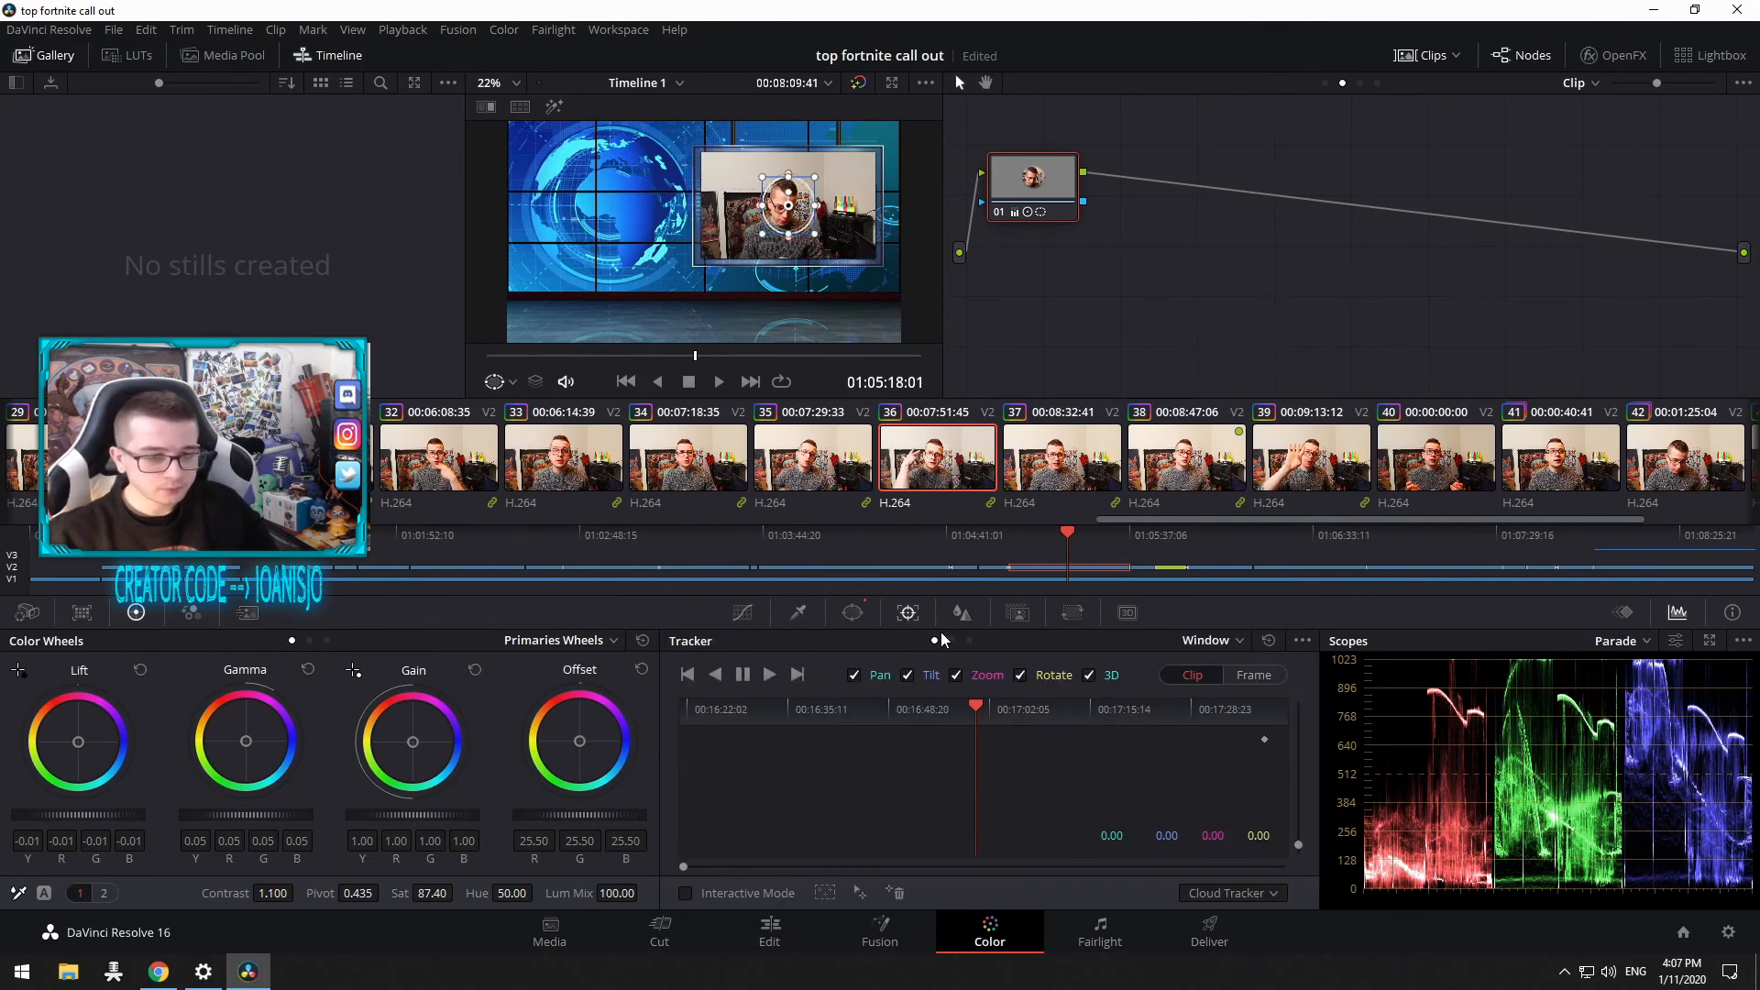
pyautogui.click(853, 613)
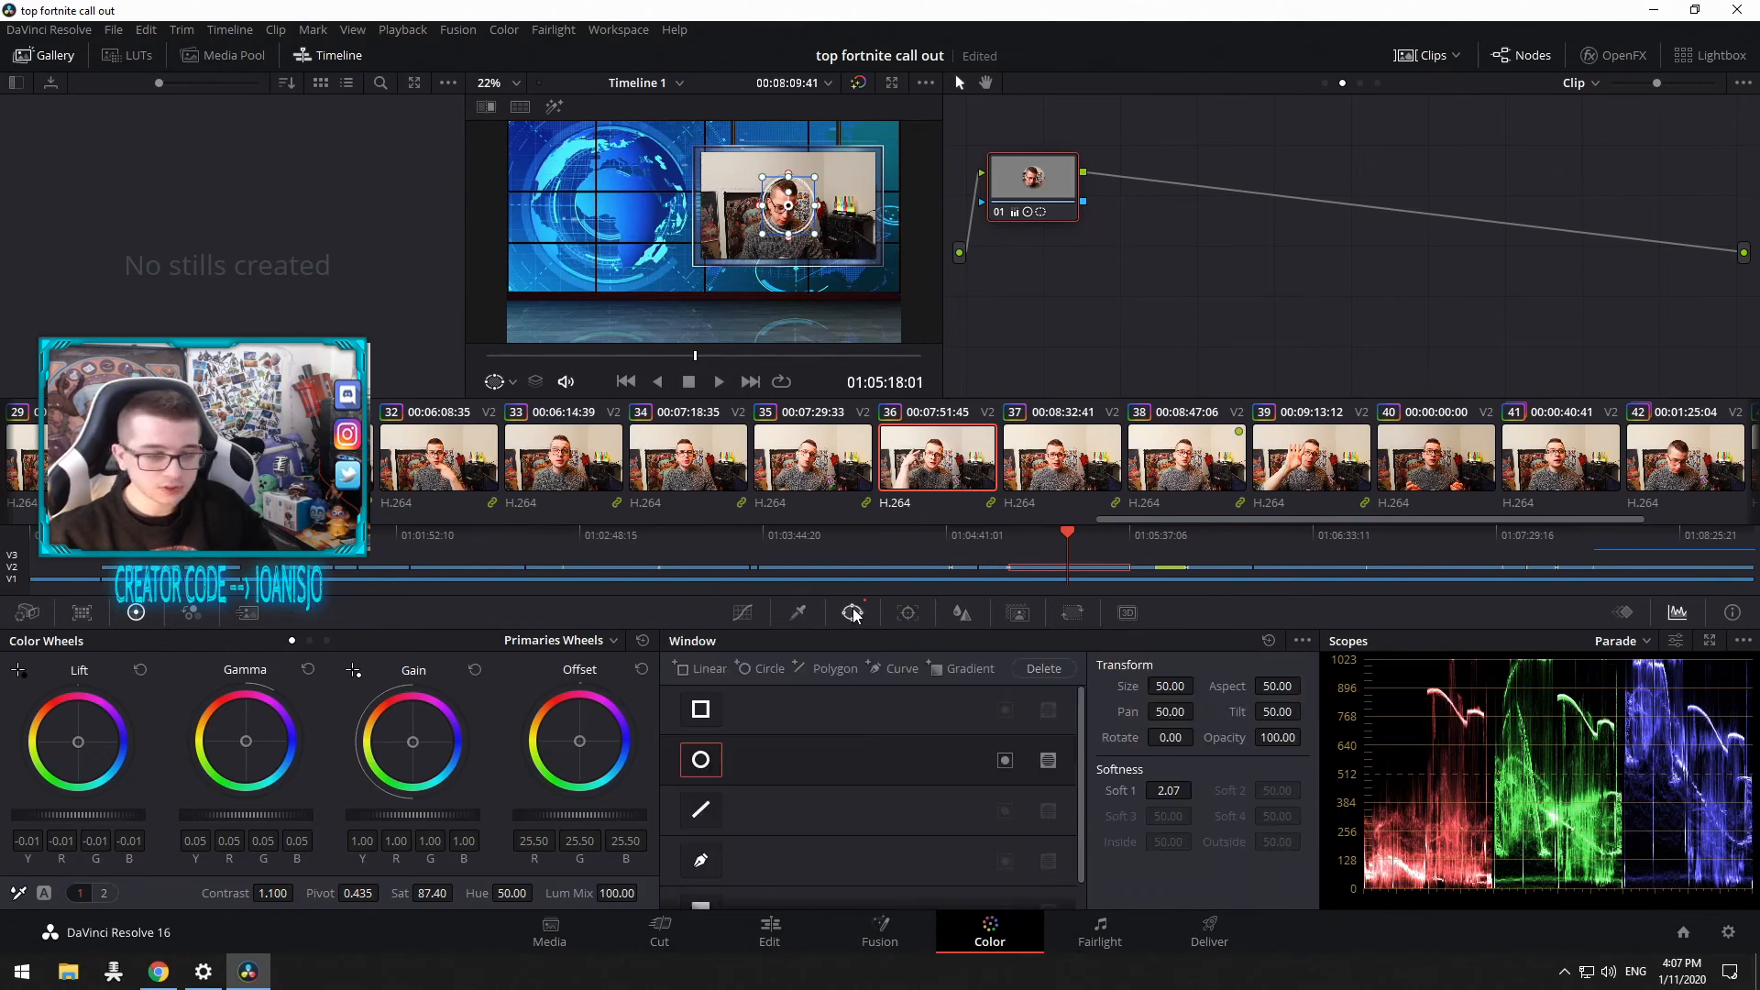
pyautogui.click(905, 613)
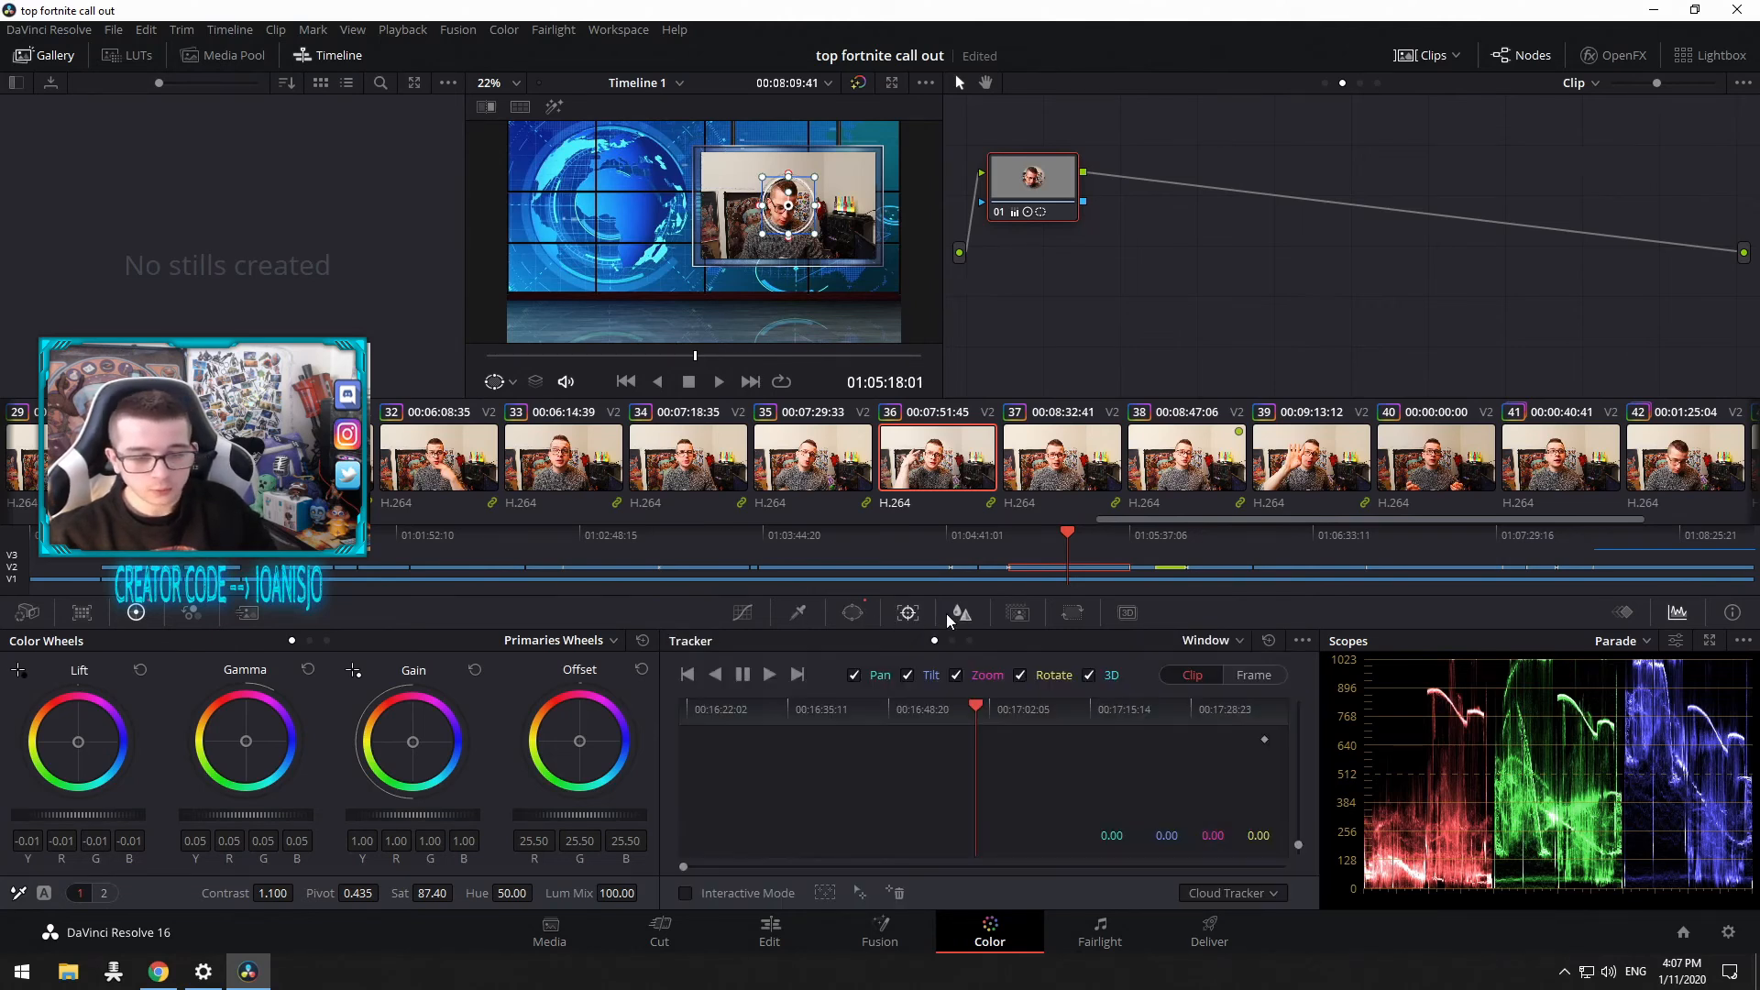
pyautogui.click(954, 616)
pyautogui.click(1018, 614)
pyautogui.click(1071, 614)
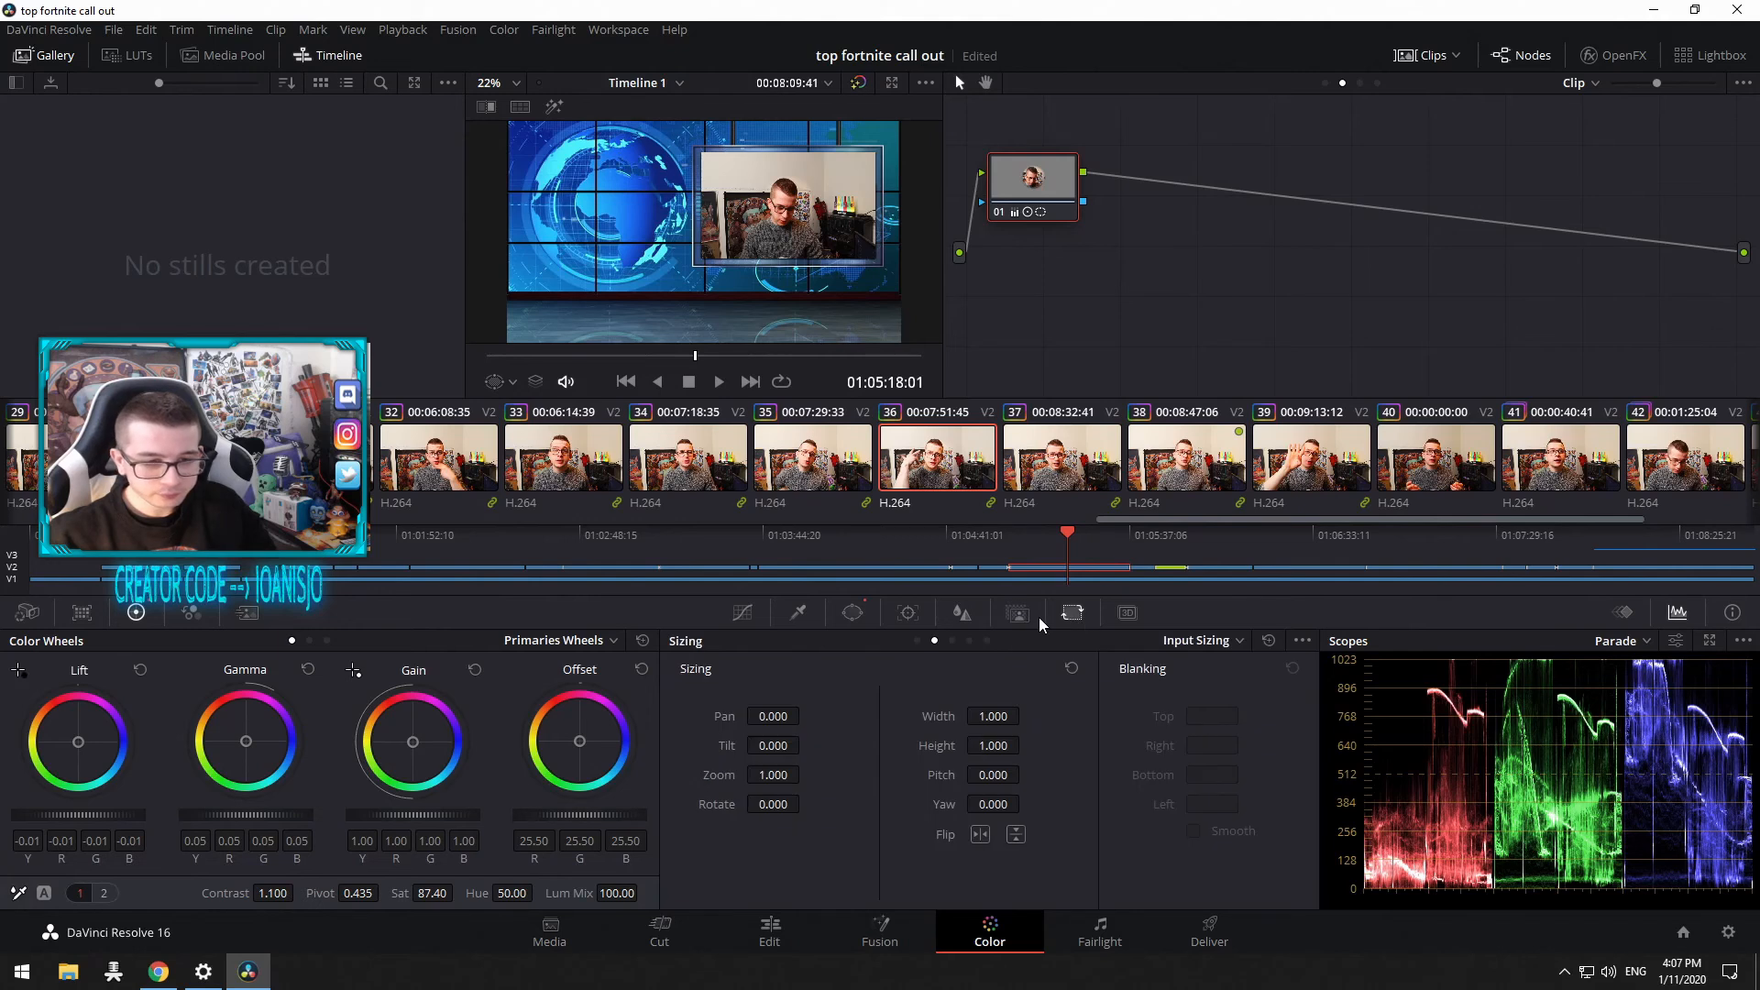
pyautogui.click(1042, 624)
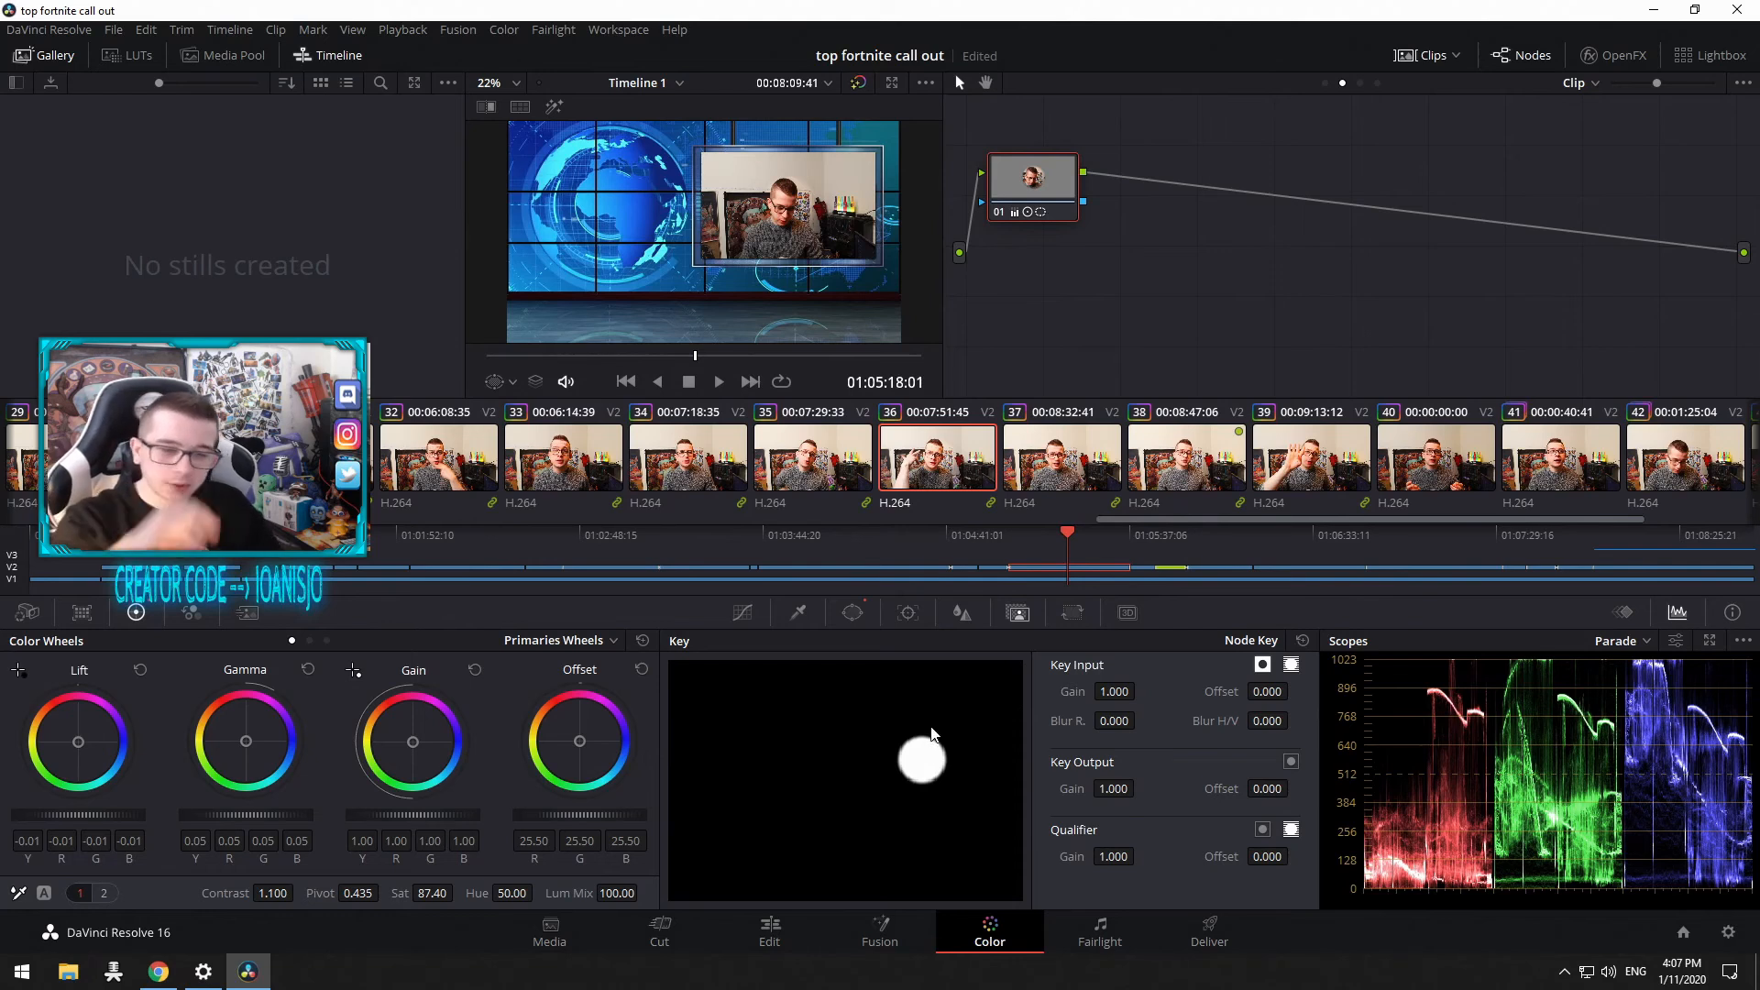
# Step: Revisit the Window, Key, Tracker, Blur, Sizing, Qualifier and Curves palettes
pyautogui.click(853, 612)
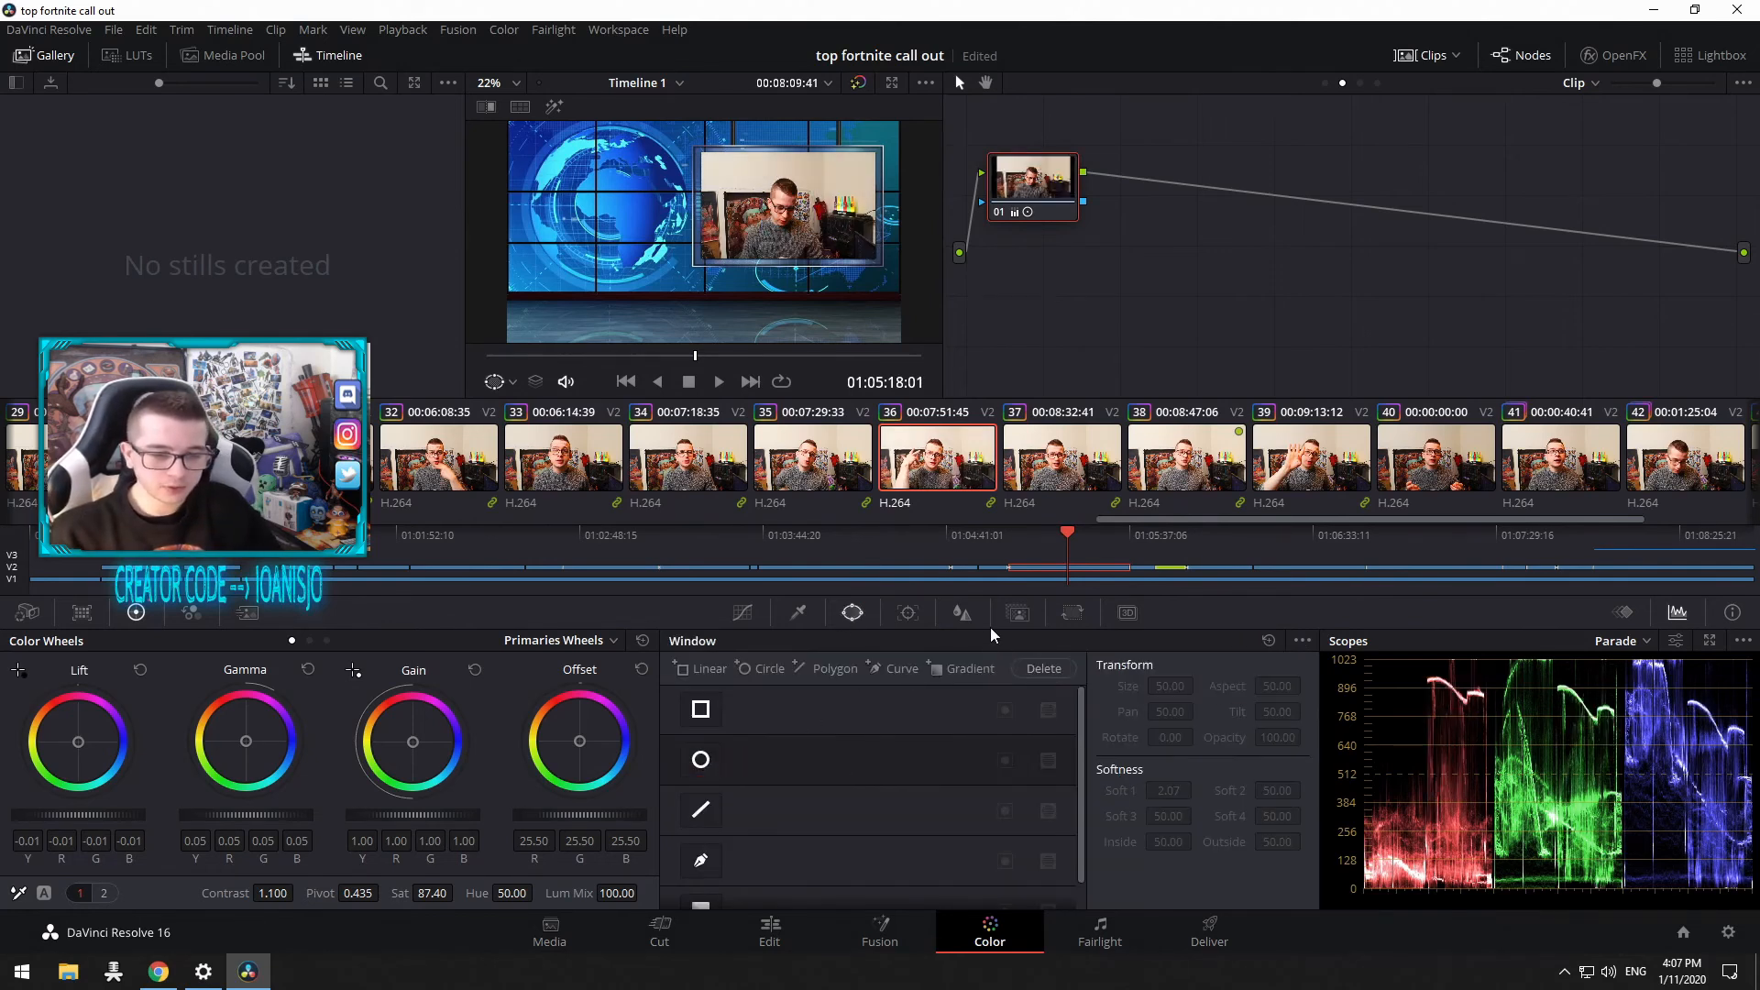
pyautogui.click(1018, 613)
pyautogui.click(852, 613)
pyautogui.scroll(-1, 784, 761)
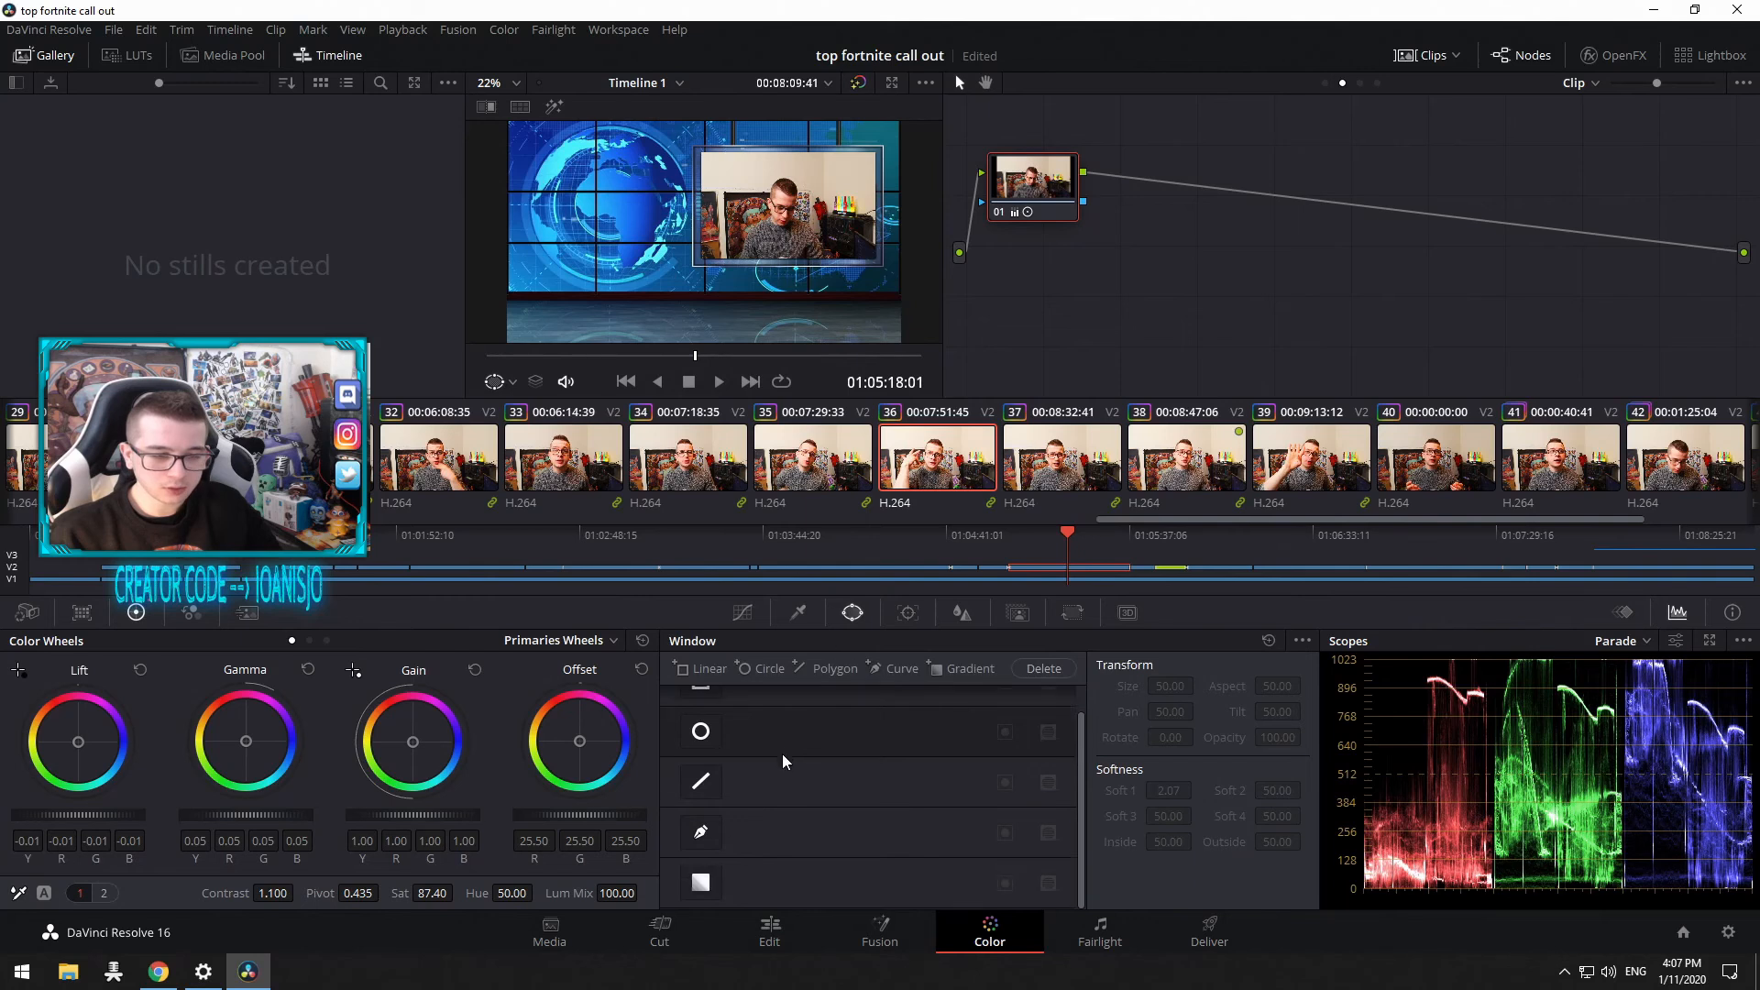
pyautogui.scroll(1, 814, 745)
pyautogui.click(907, 613)
pyautogui.click(1018, 613)
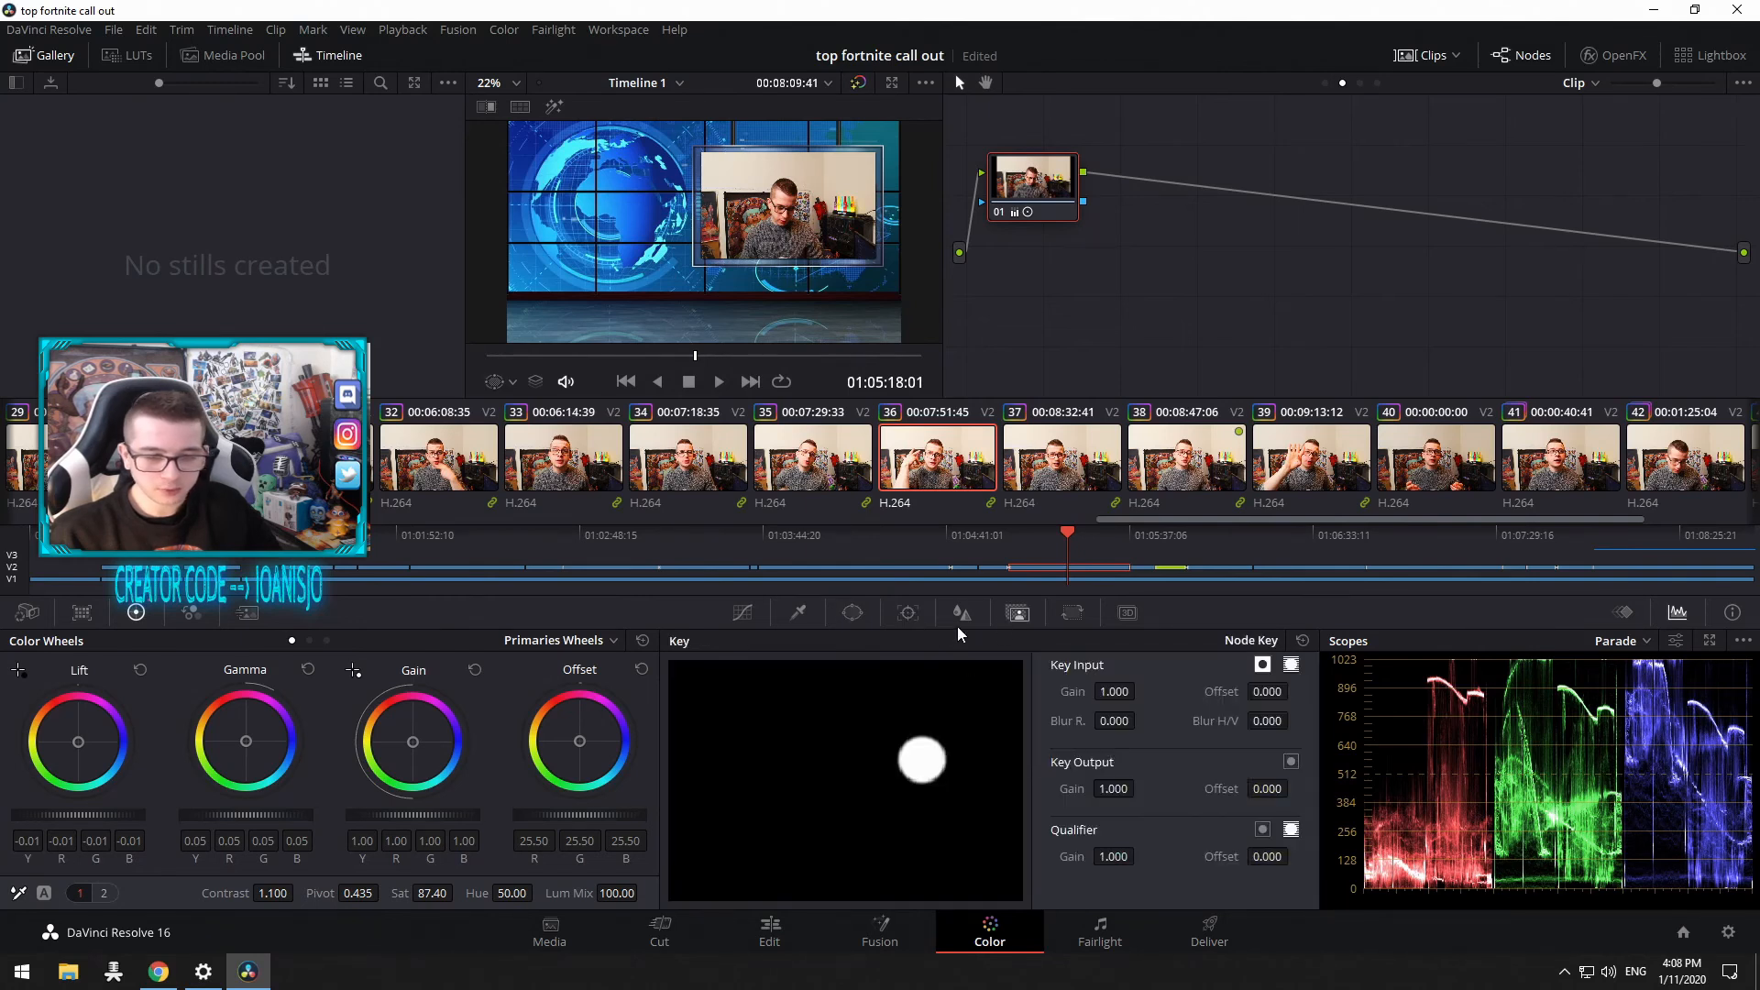
pyautogui.click(962, 613)
pyautogui.click(1072, 613)
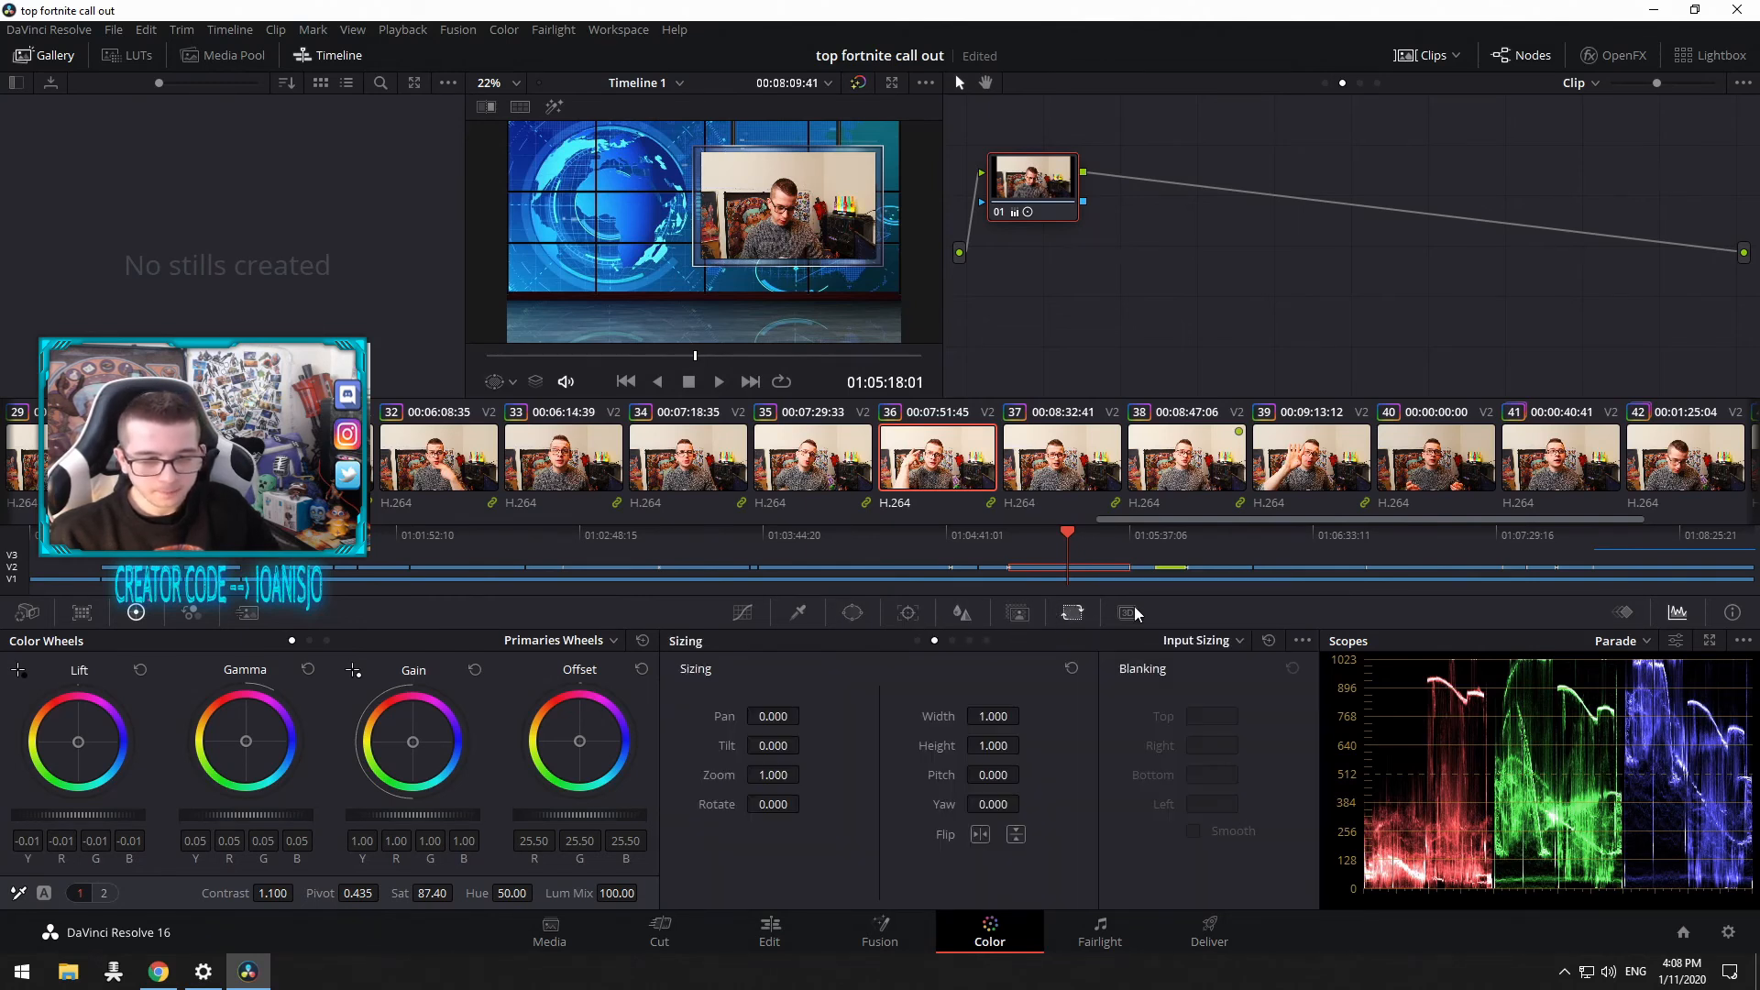
pyautogui.click(798, 612)
pyautogui.click(739, 616)
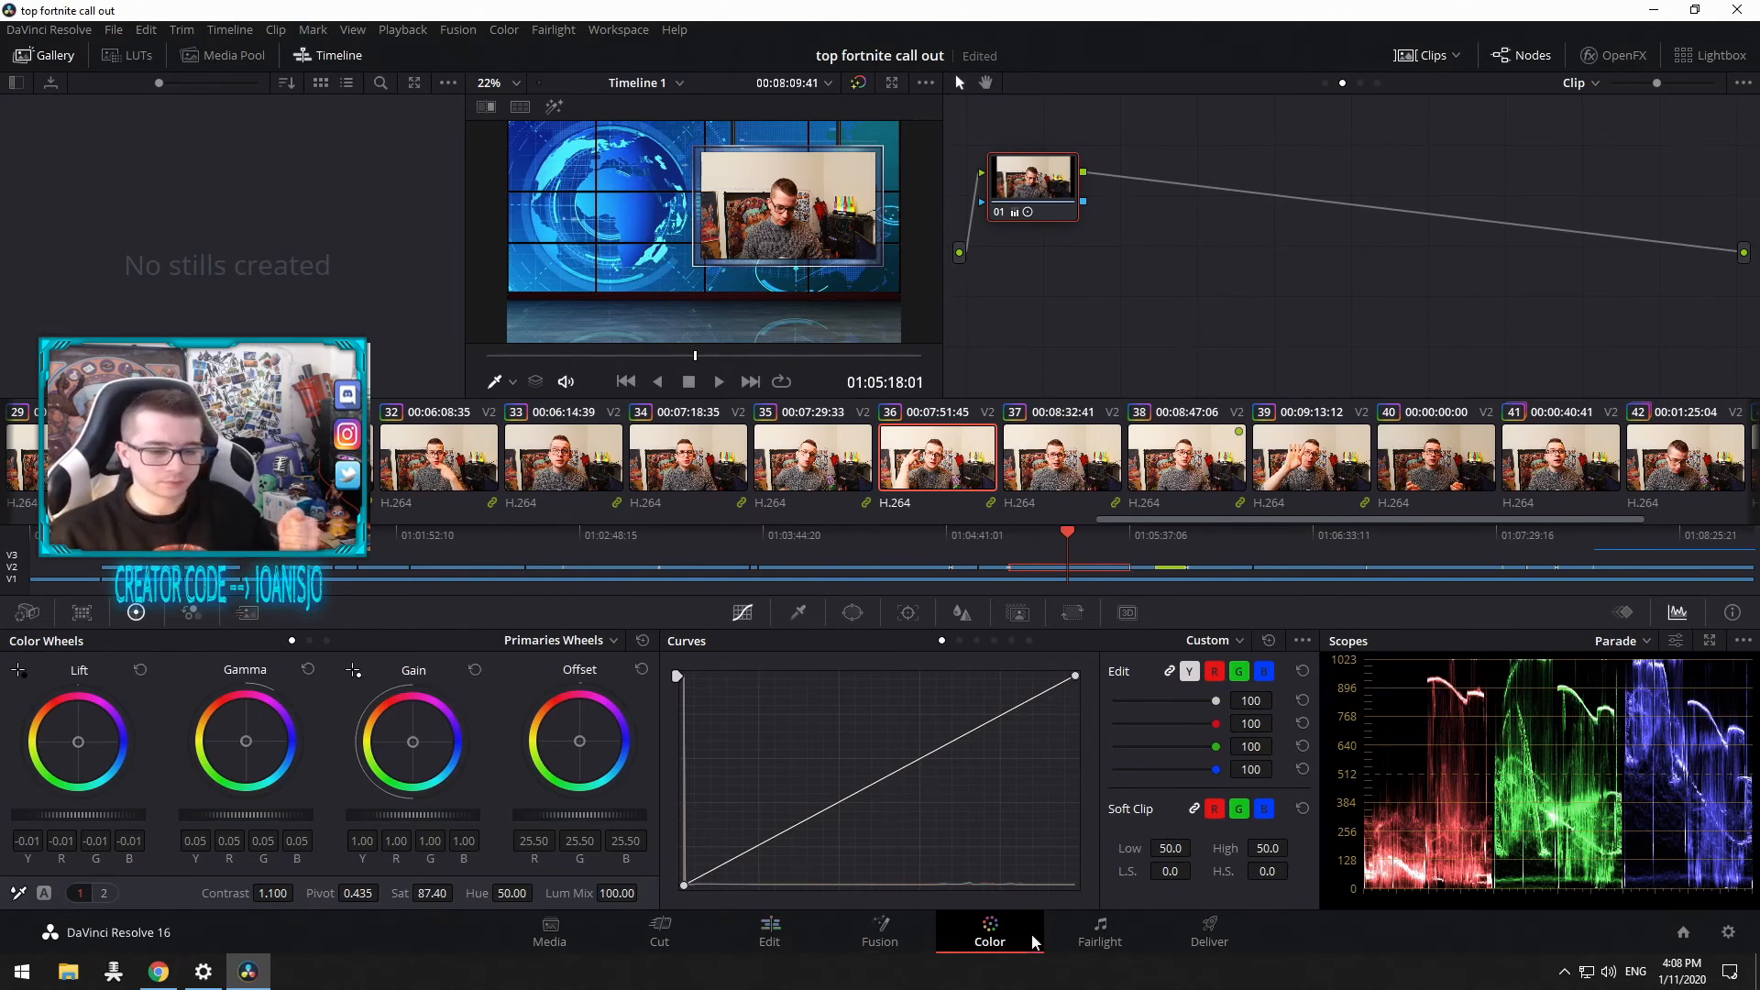
# Step: Open the Fairlight page, then the Deliver page
pyautogui.click(1088, 943)
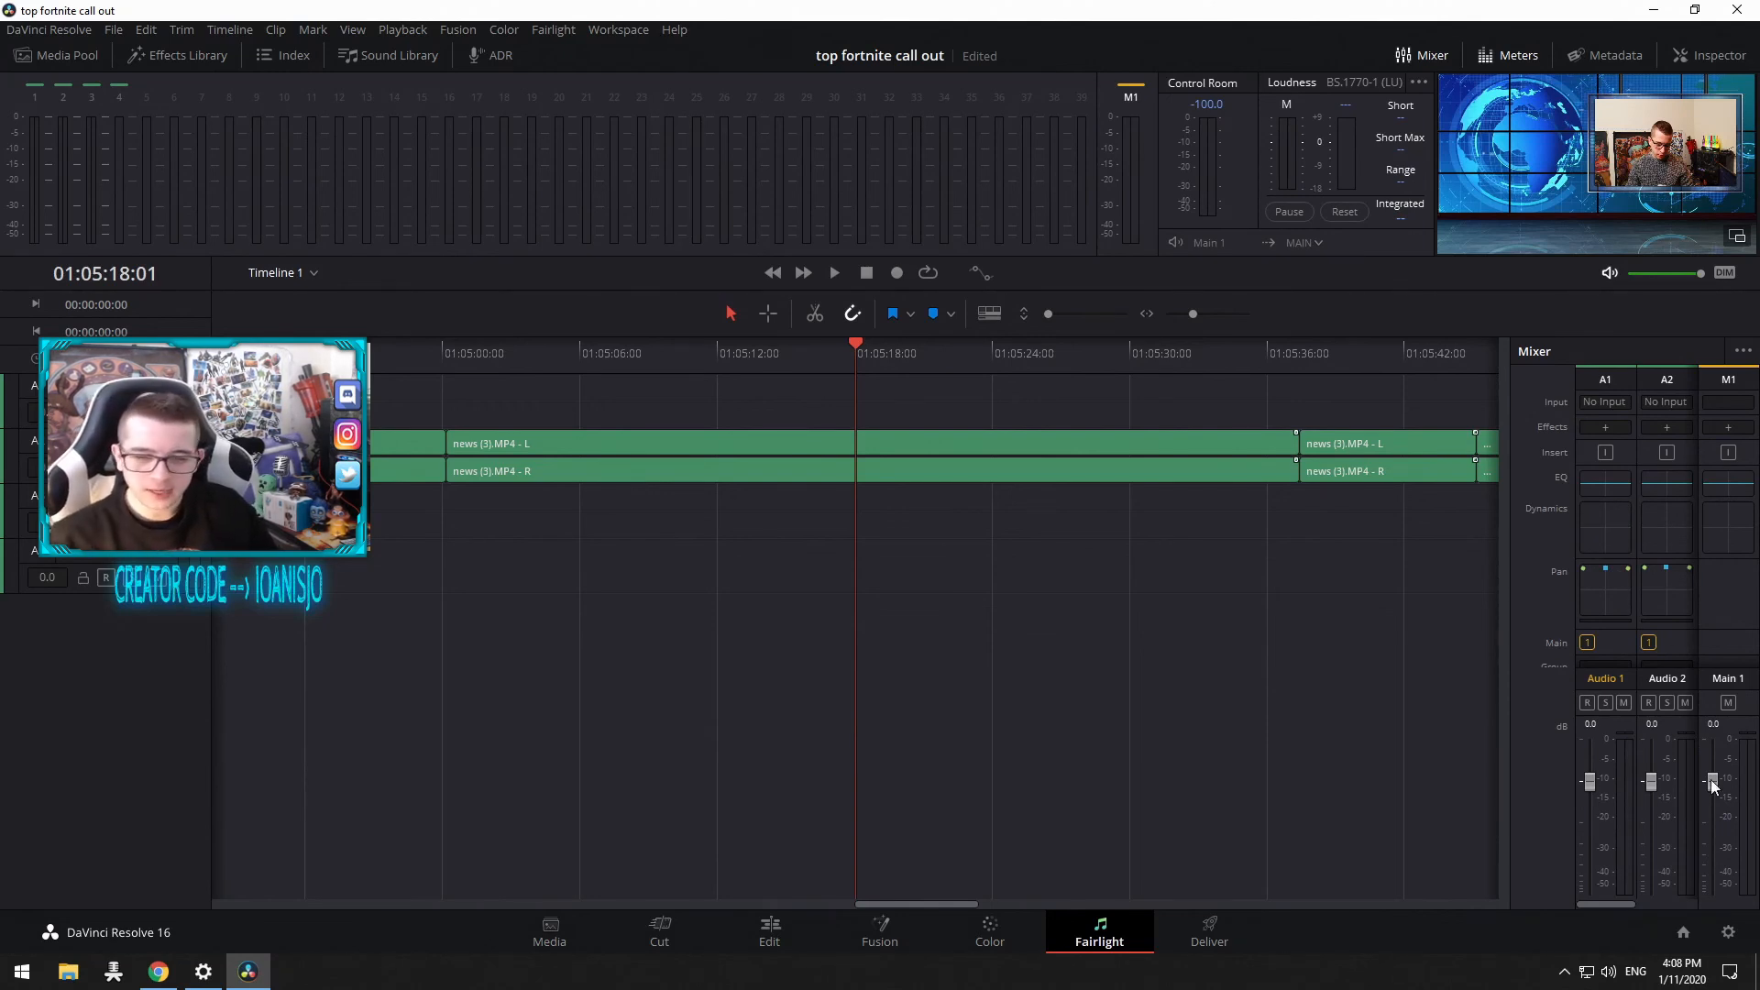
pyautogui.click(1182, 935)
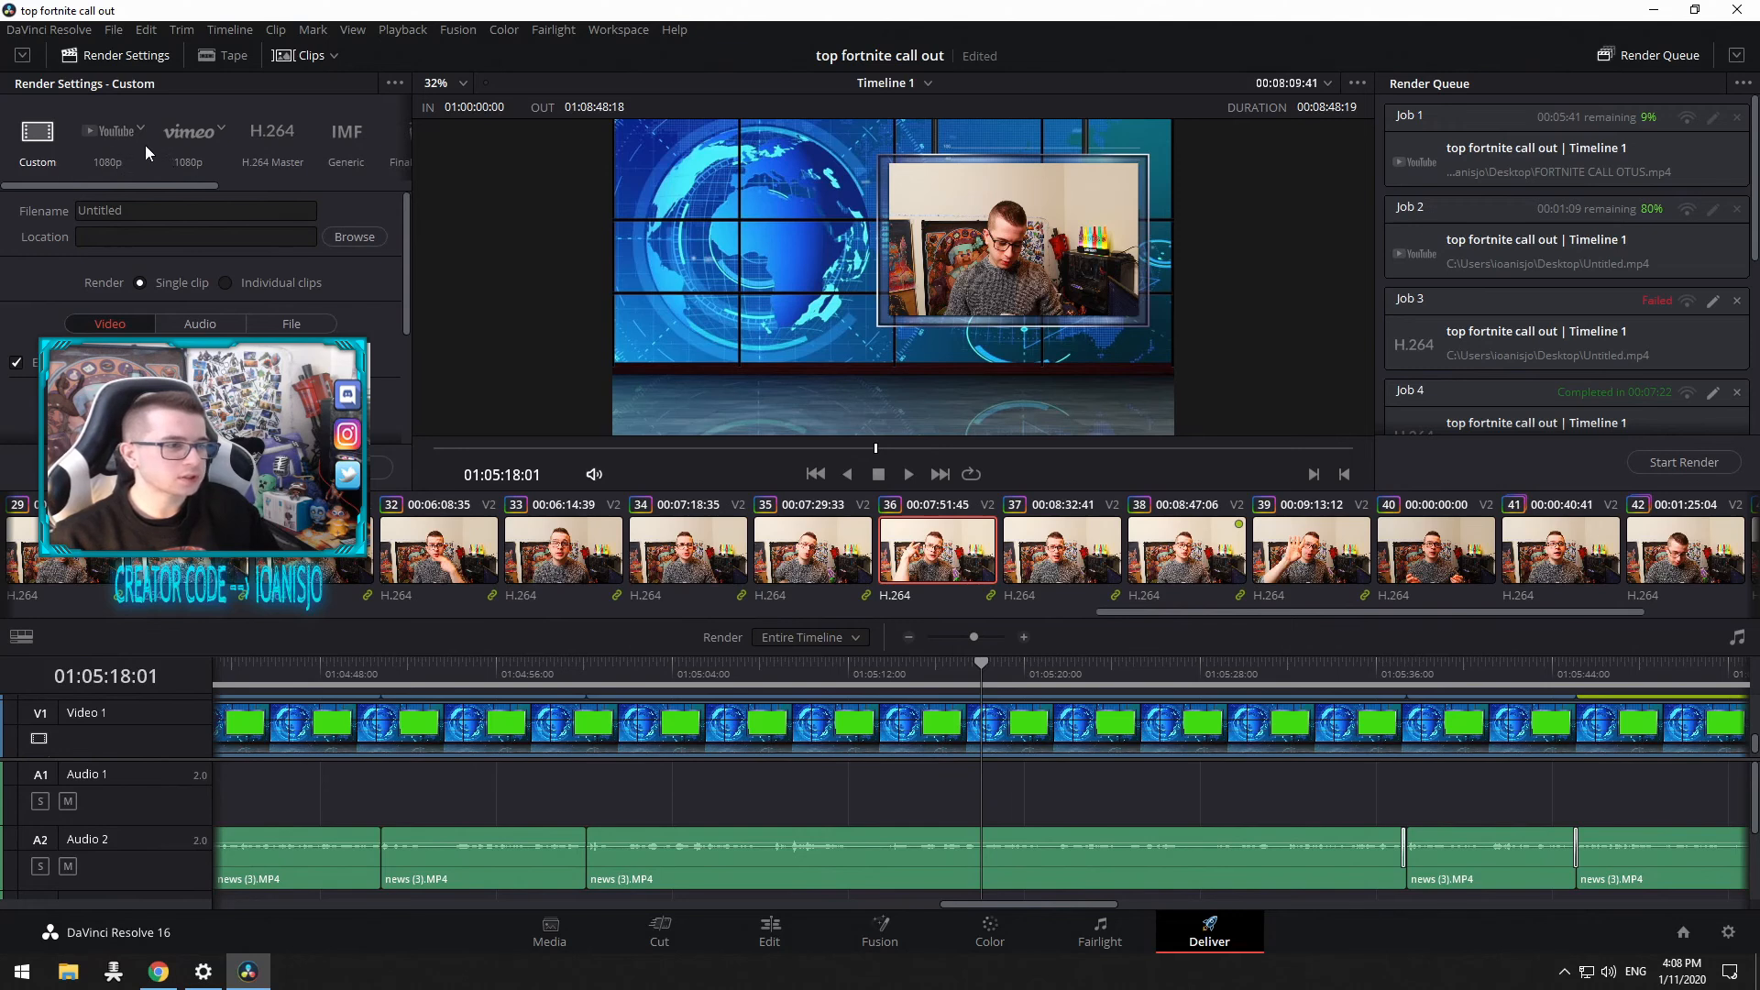
# Step: Browse the render presets and scroll through the render settings
pyautogui.moveTo(77, 182); pyautogui.dragTo(357, 186)
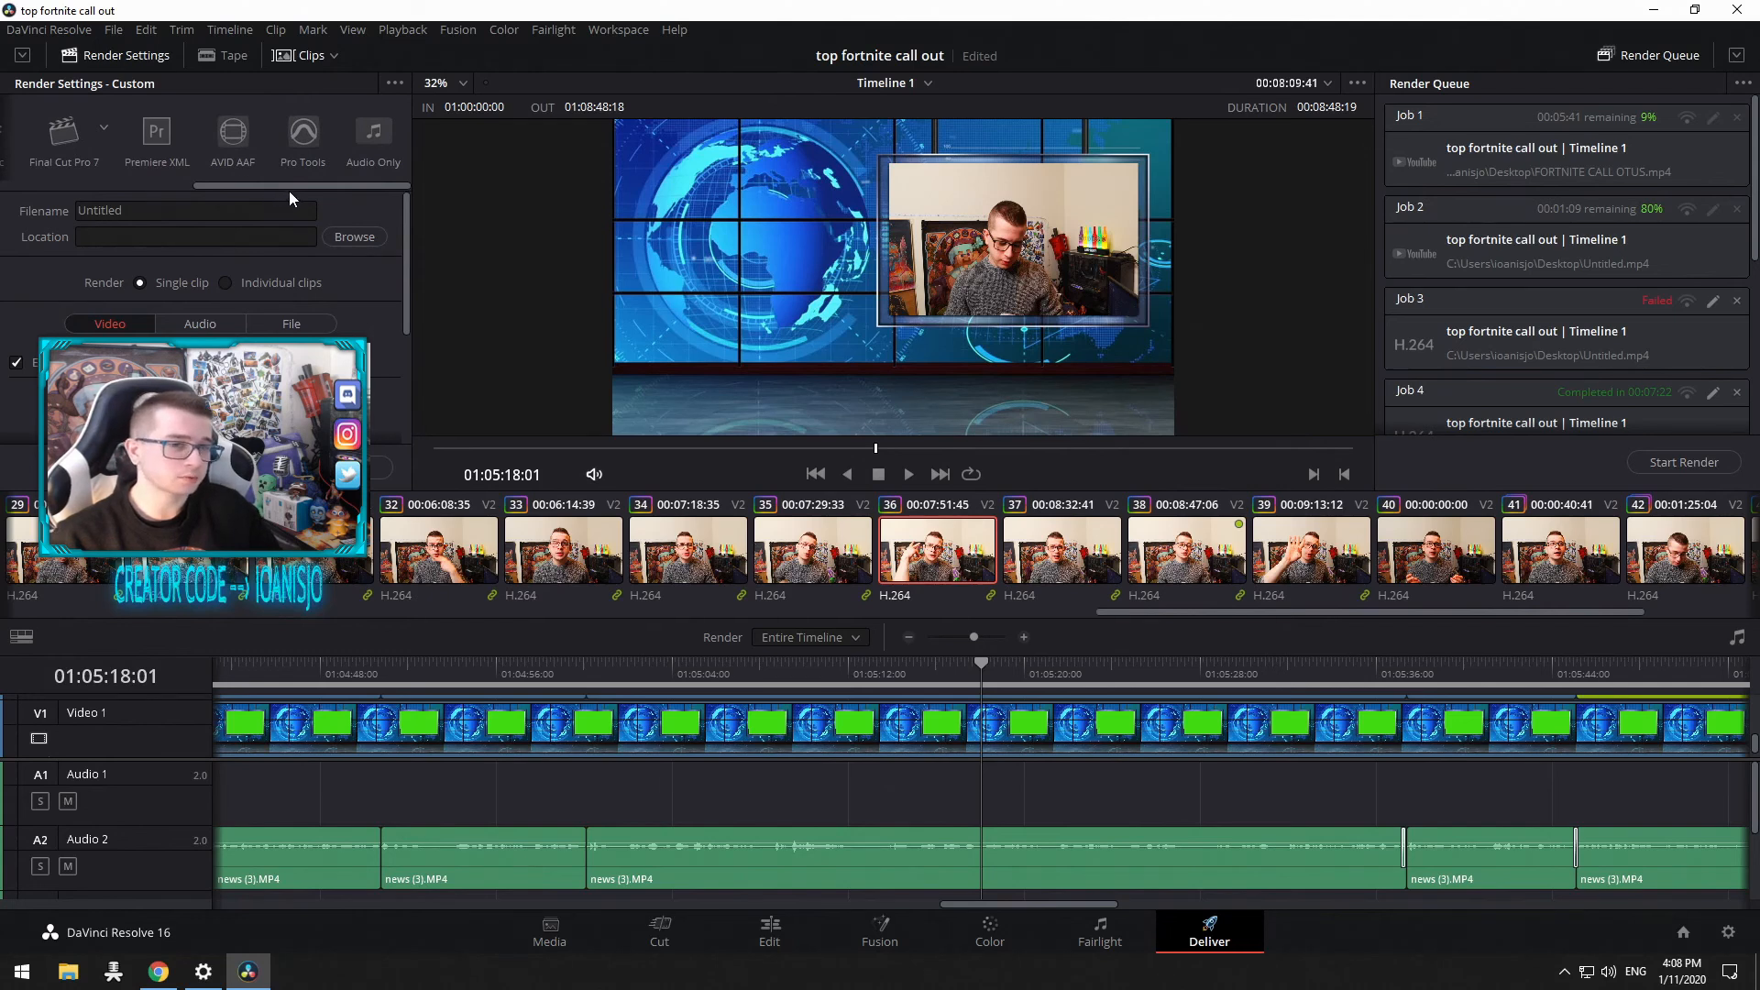
pyautogui.moveTo(297, 185); pyautogui.dragTo(9, 181)
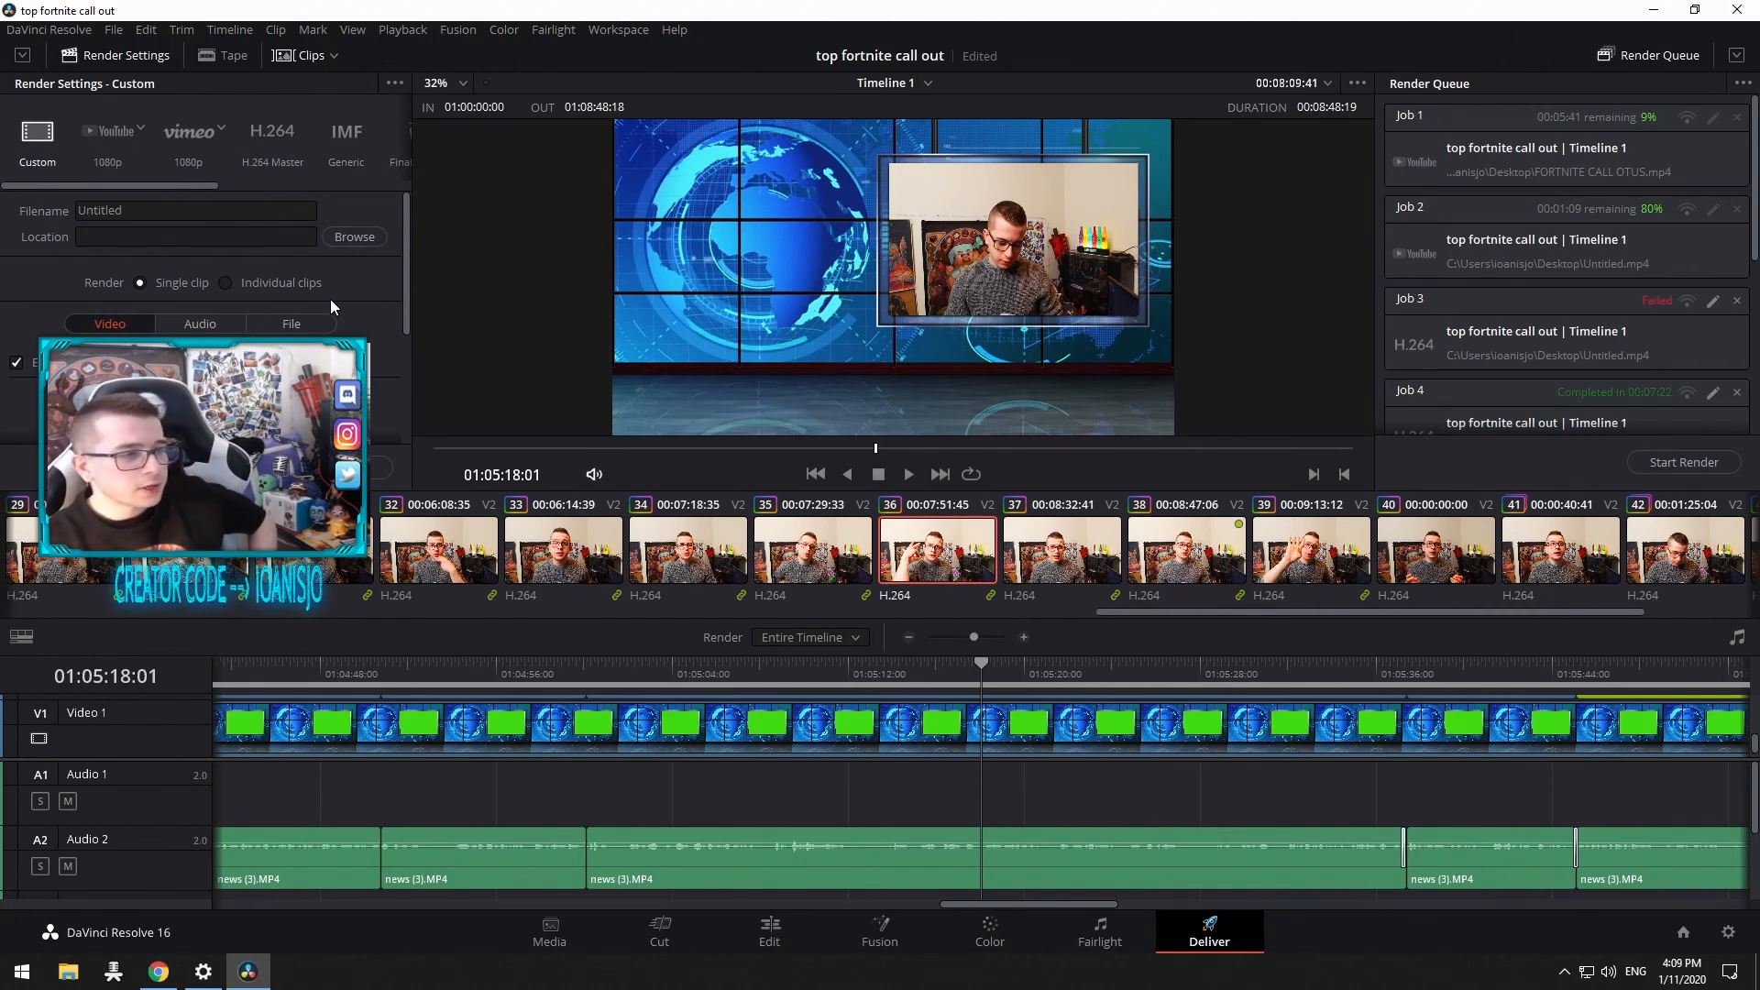
pyautogui.scroll(-3, 275, 309)
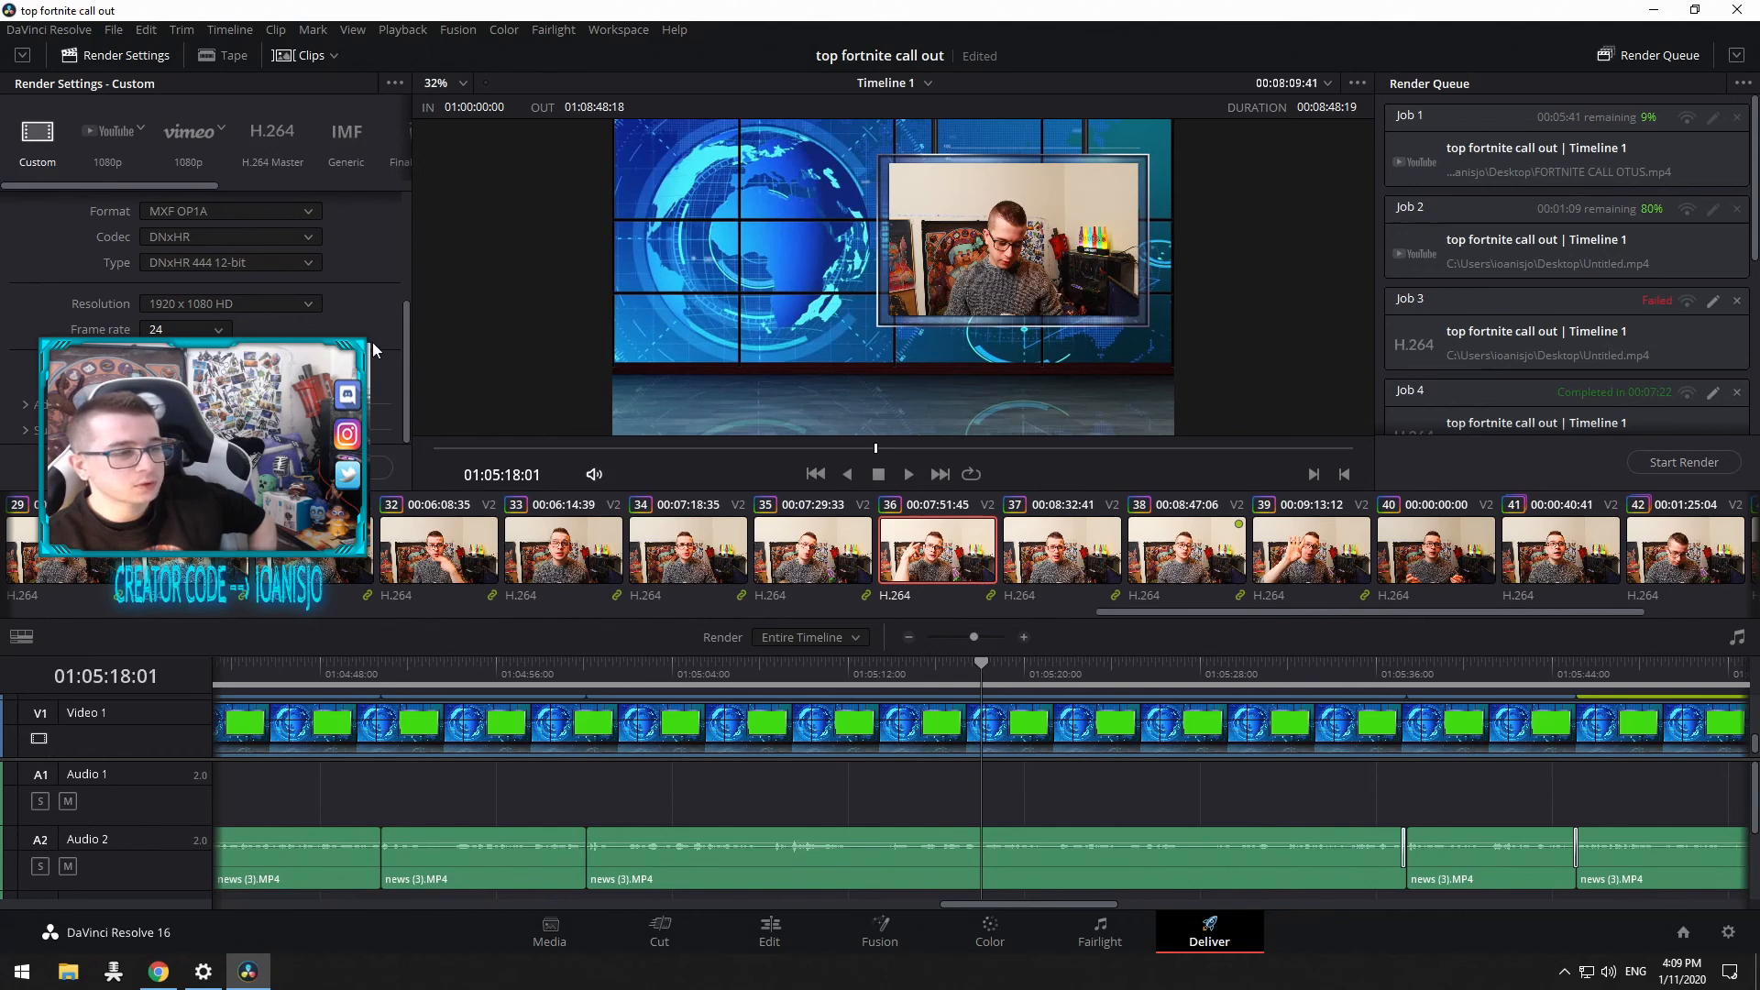
# Step: Switch to the Media page
pyautogui.click(114, 30)
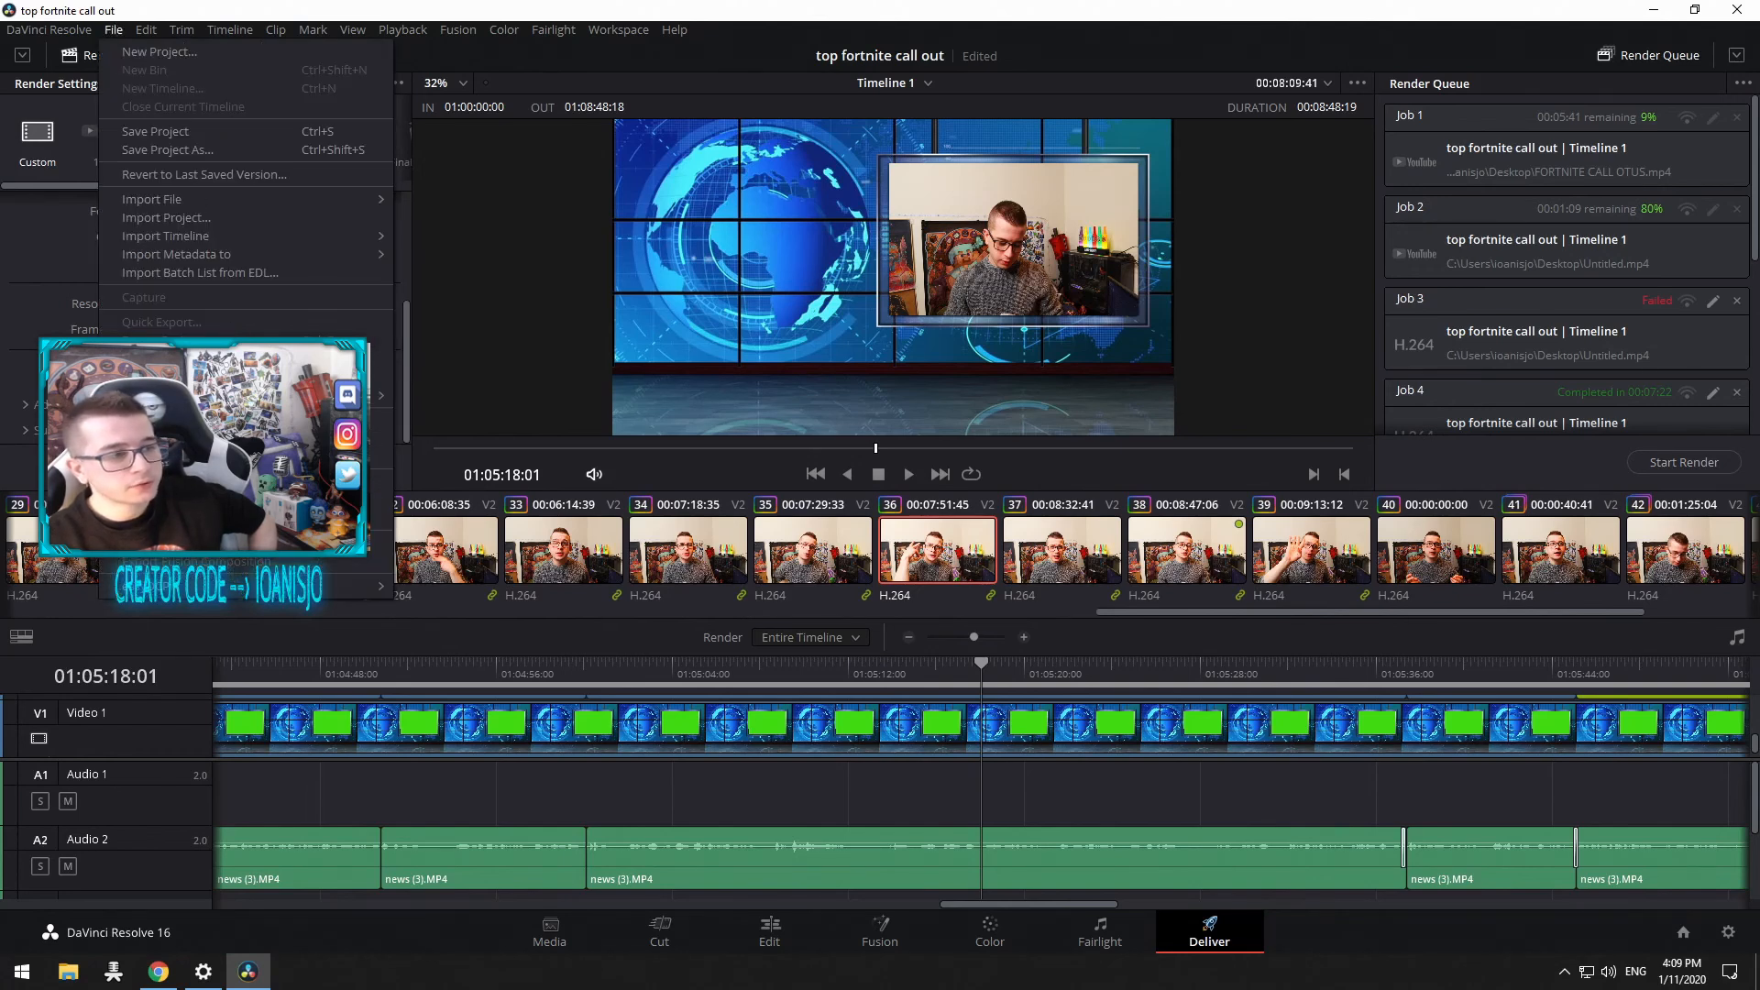
pyautogui.click(89, 34)
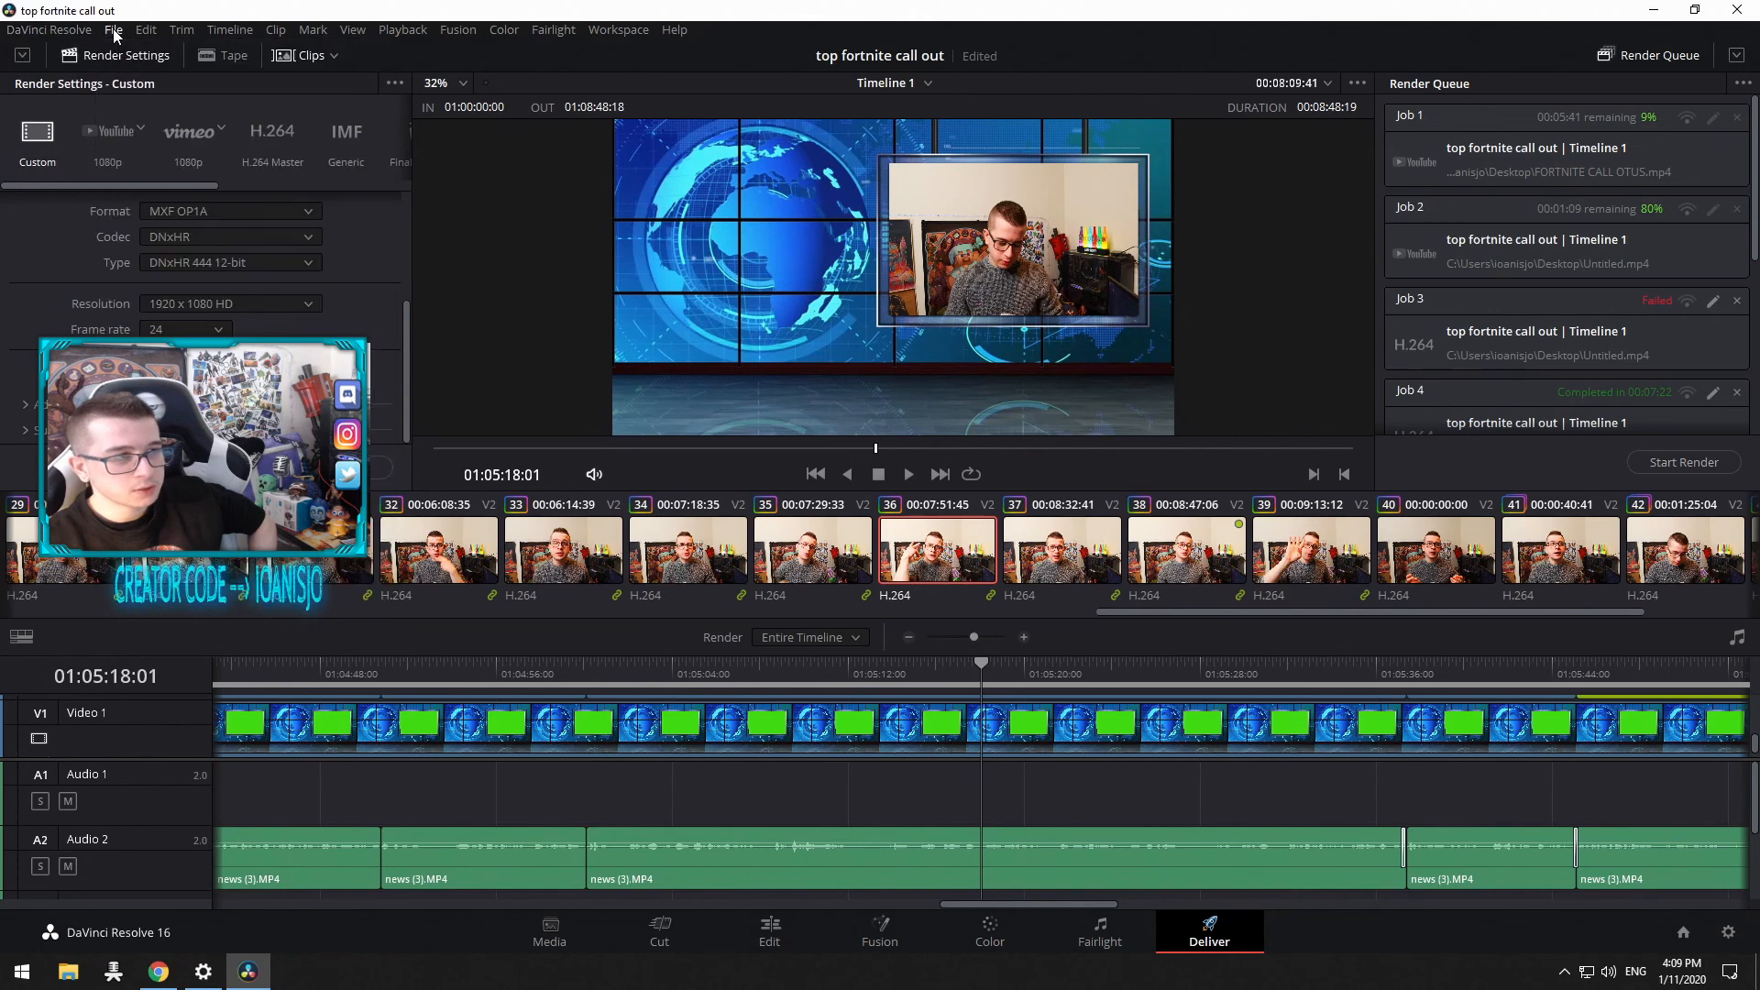
pyautogui.hotkey('shift', '2')
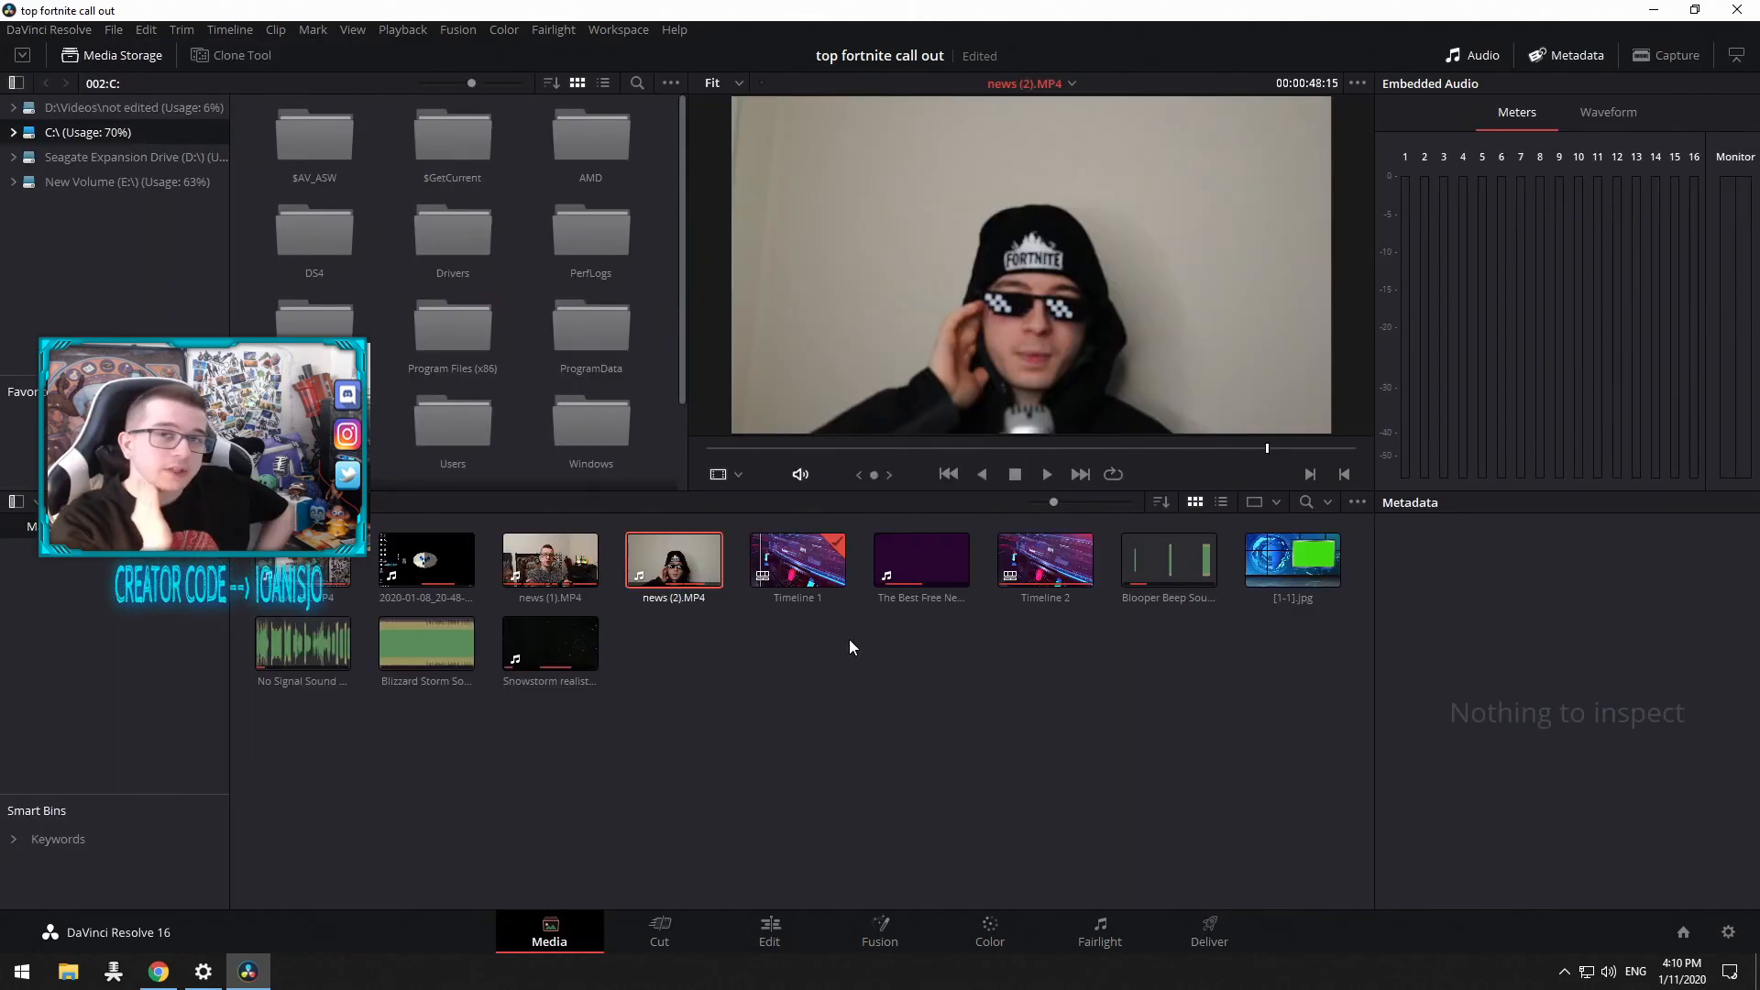